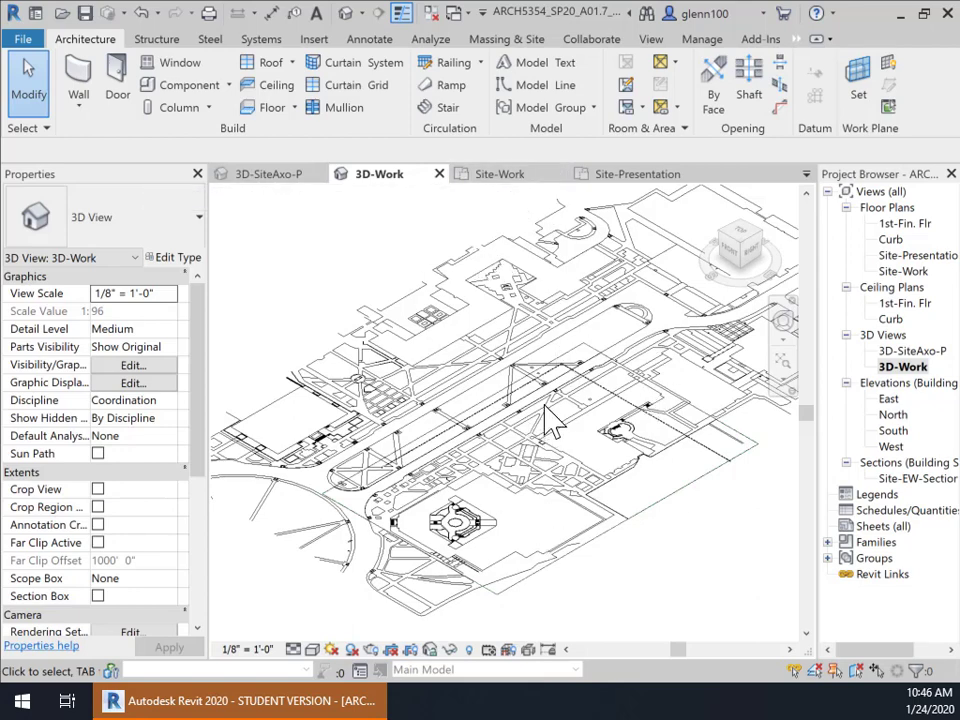
Check the Site-Work plan, then open the 3D-SiteAxo-P view and examine the street edges along the topography.
left_click(500, 180)
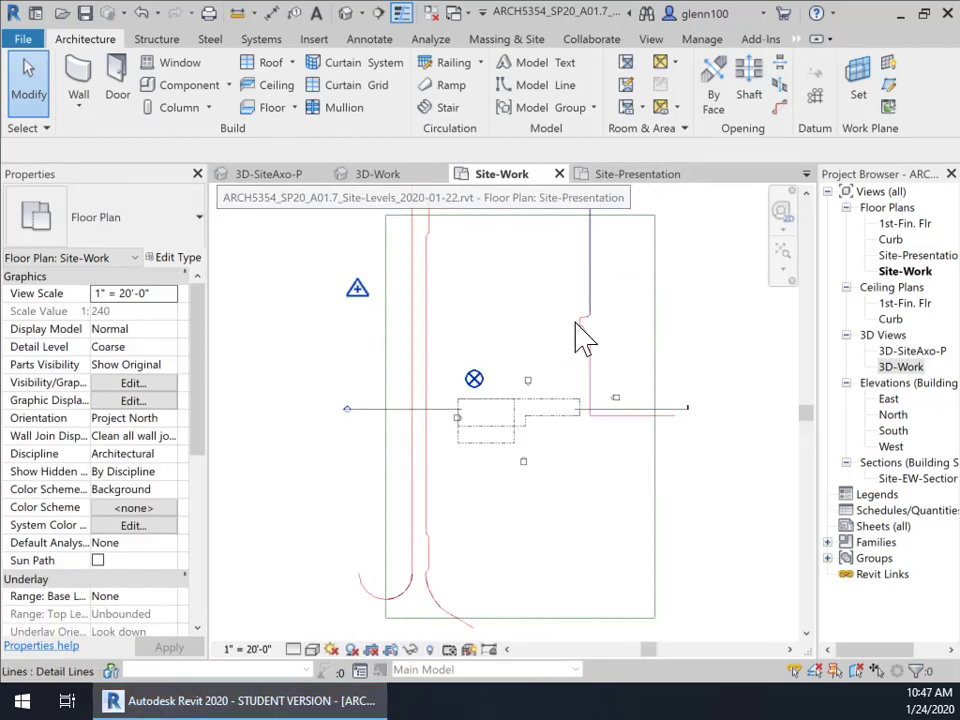
left_click(268, 176)
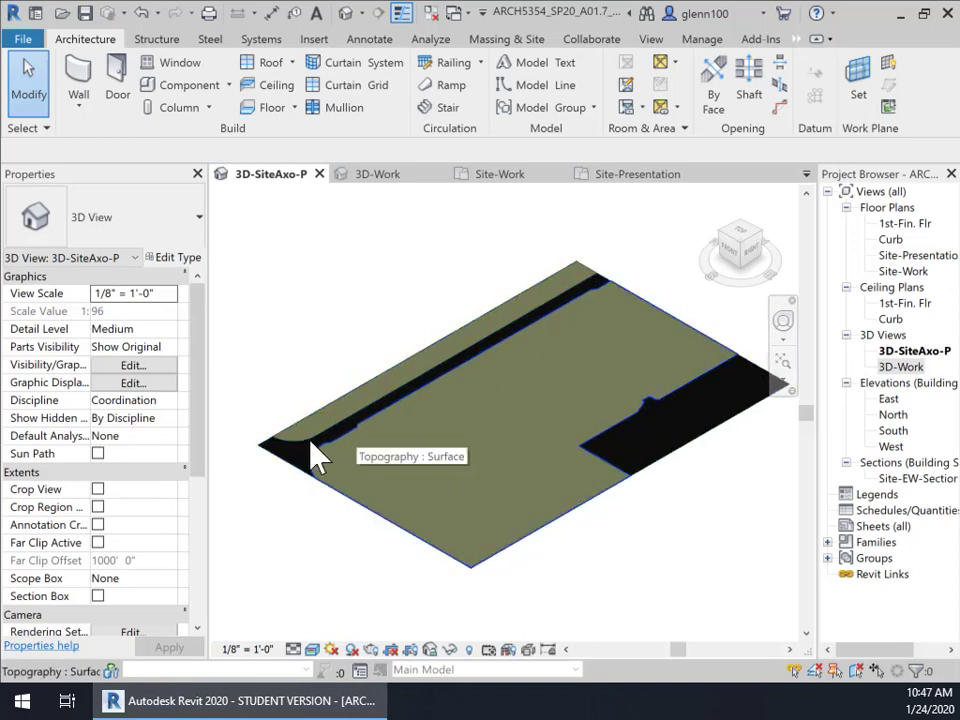
scroll(300, 458, "up", 8)
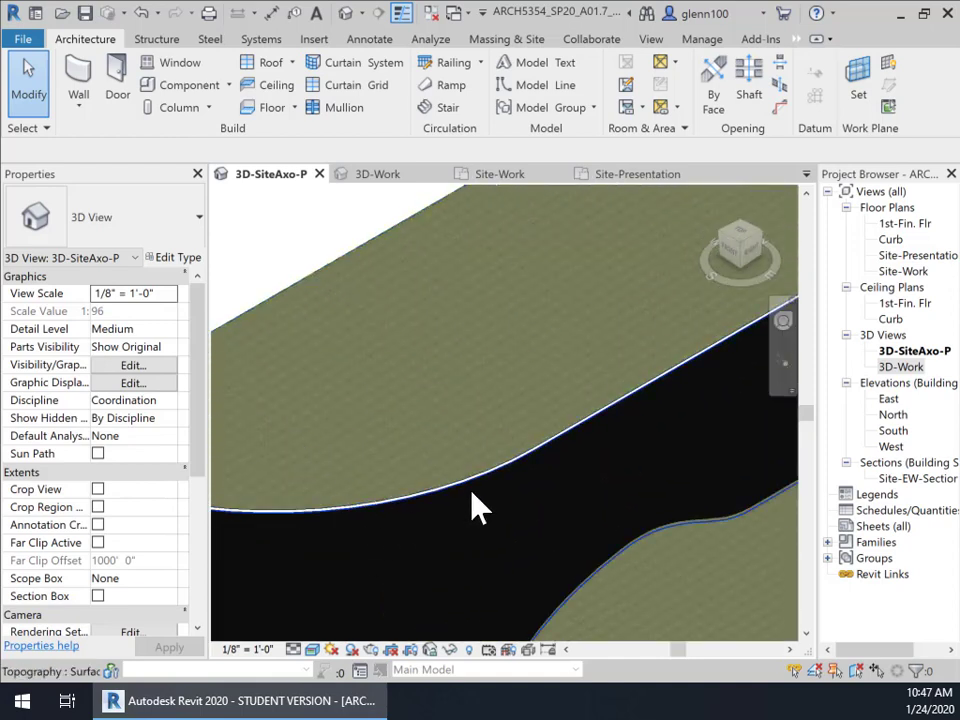
scroll(475, 512, "down", 4)
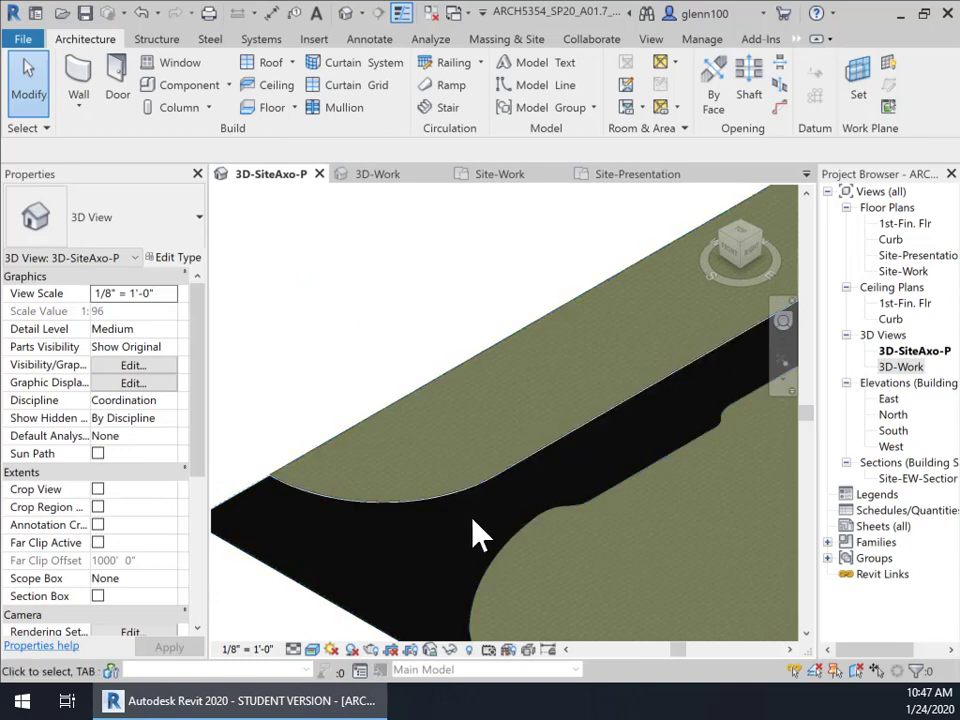
middle_click_drag(695, 512, 515, 430)
scroll(475, 430, "down", 2)
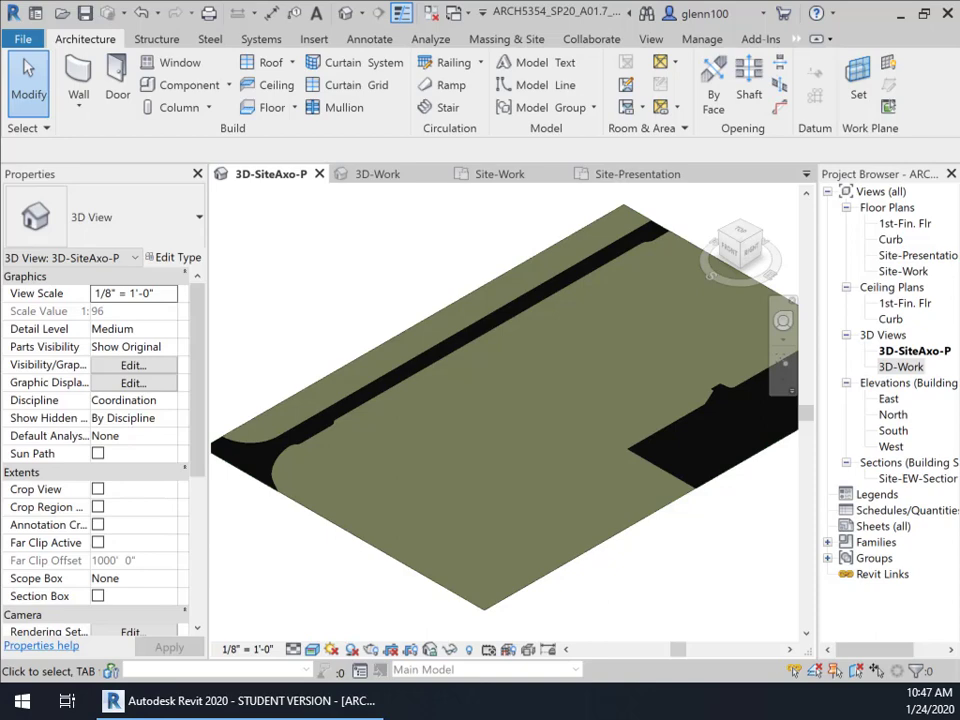
Switch to Chrome, look through the videos in the 5354_A01_SP20_SiteModel YouTube playlist, and return to Revit.
left_click_drag(0, 420, 571, 4)
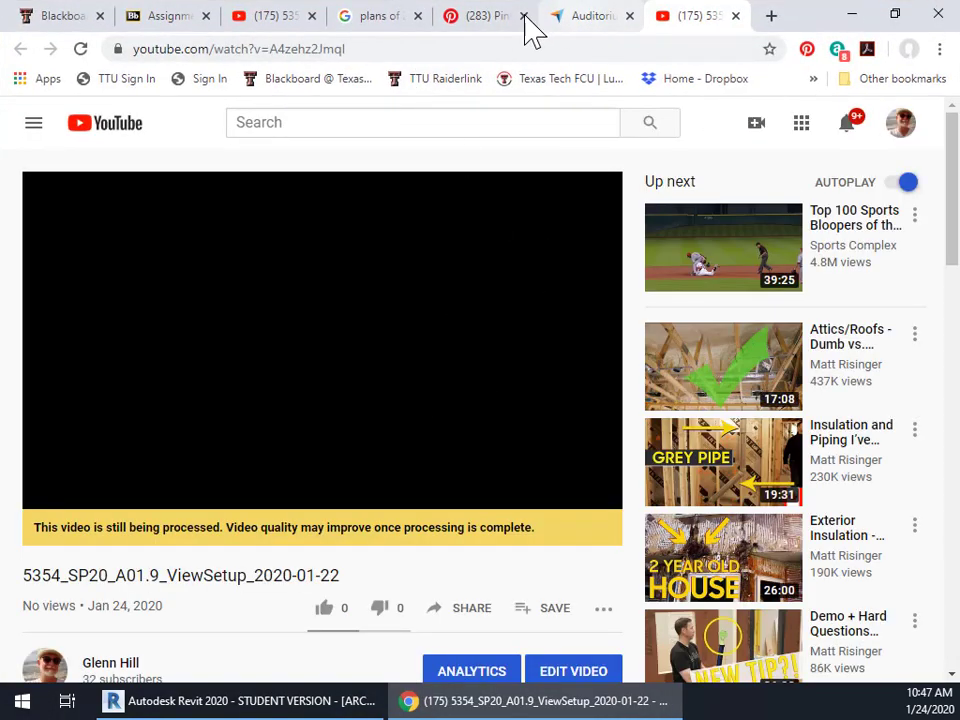
left_click(487, 27)
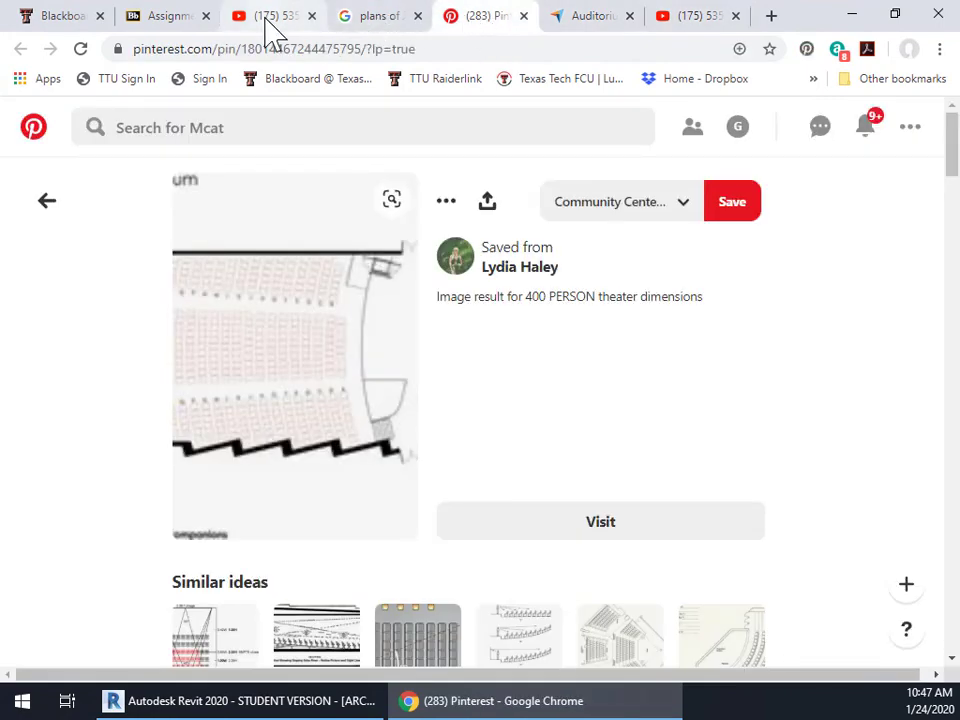
left_click(270, 20)
scroll(356, 484, "up", 5)
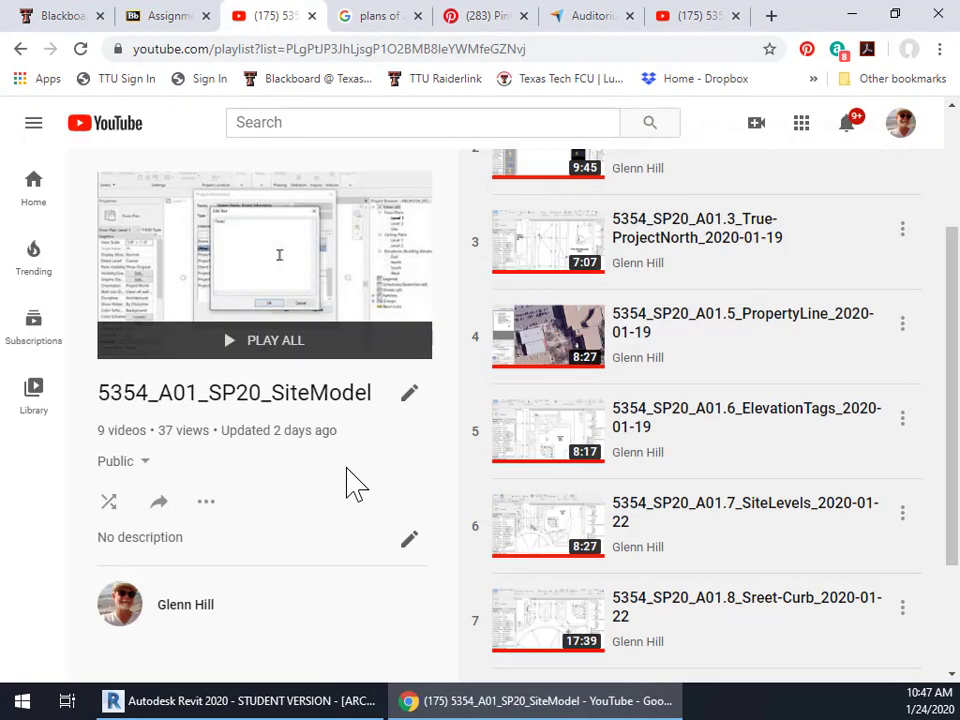
scroll(356, 484, "down", 5)
scroll(738, 375, "up", 5)
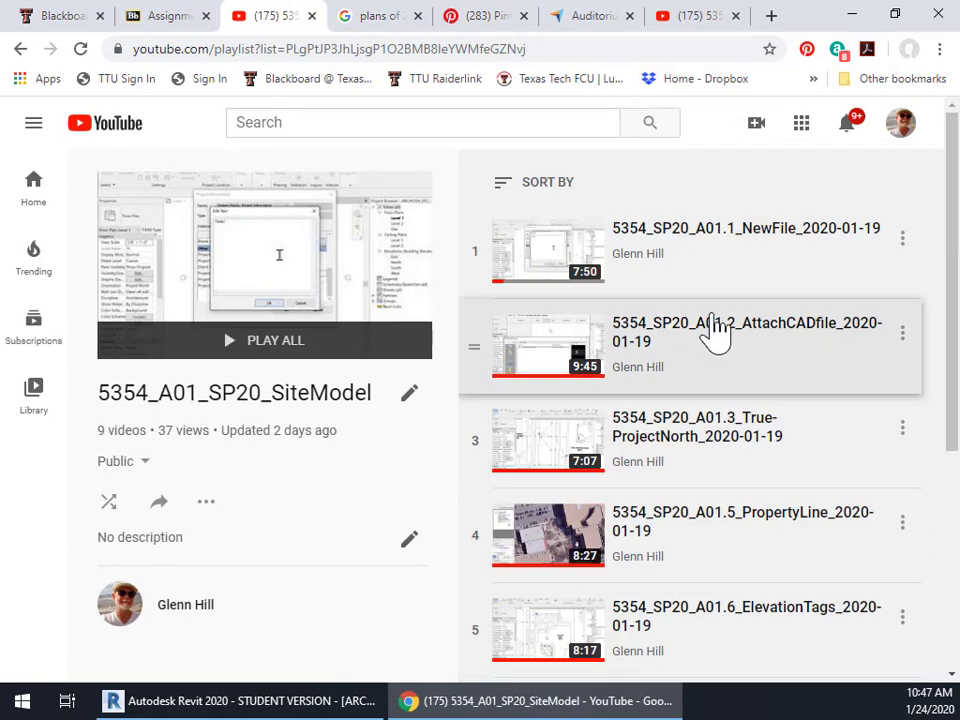
scroll(756, 380, "down", 5)
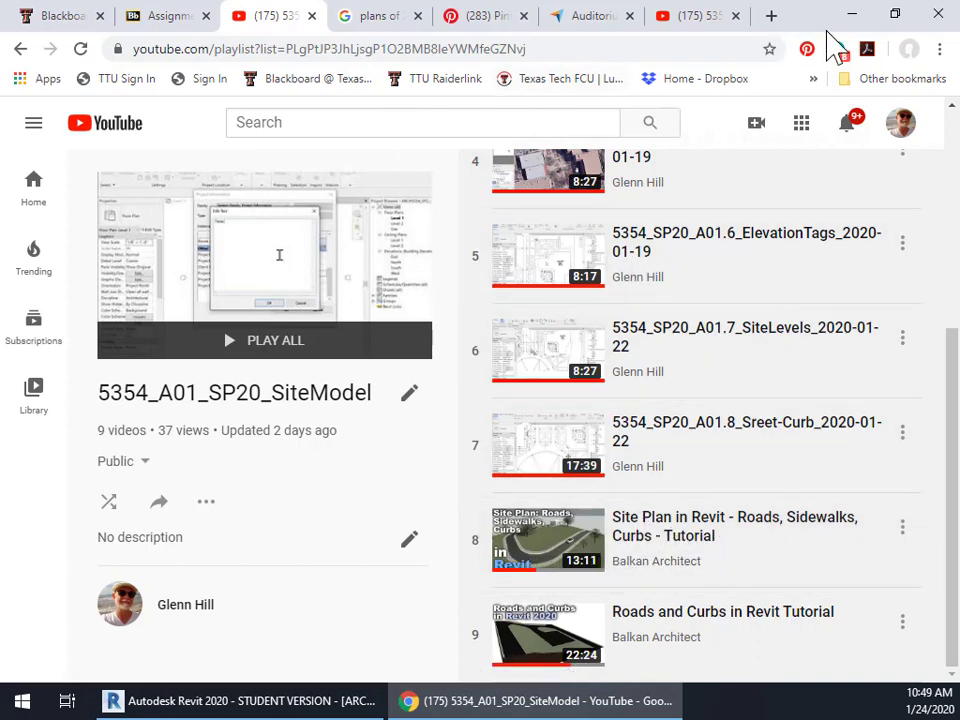
left_click(938, 14)
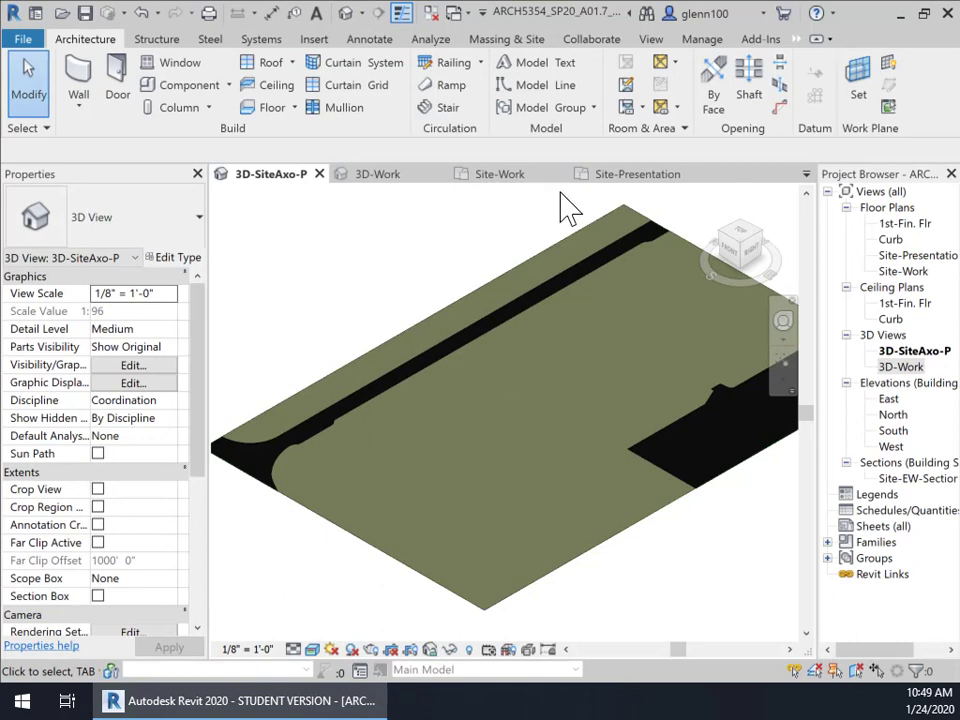
Set the 3D-SiteAxo-P view's visual style to Hidden Line.
scroll(414, 426, "up", 5)
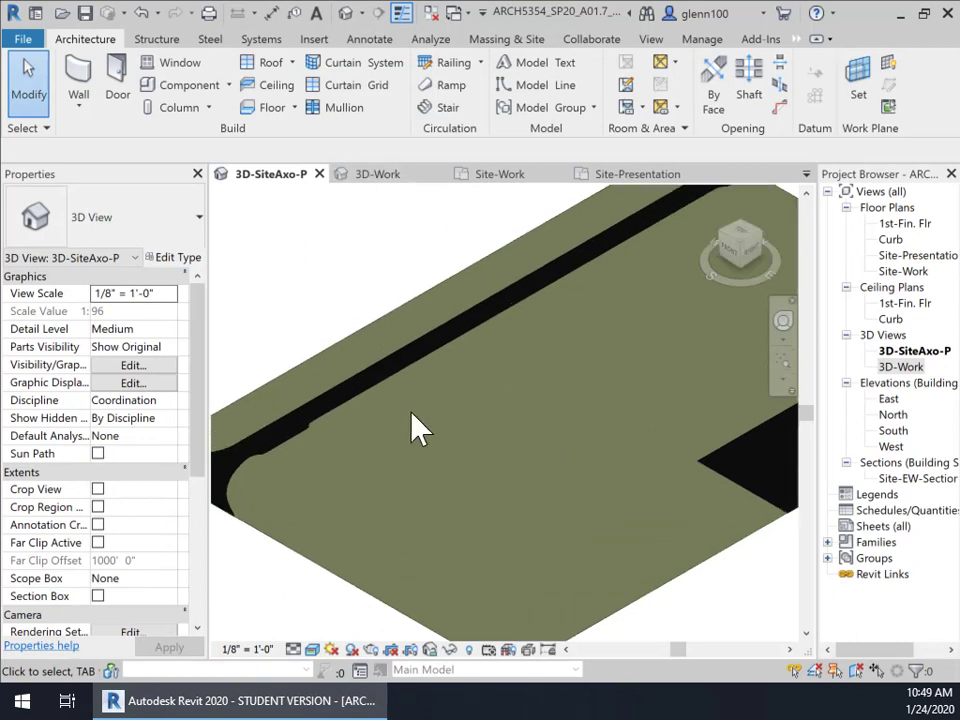
mouse_move(358, 459)
middle_mouse_down()
mouse_move(524, 386)
mouse_move(489, 439)
middle_mouse_up()
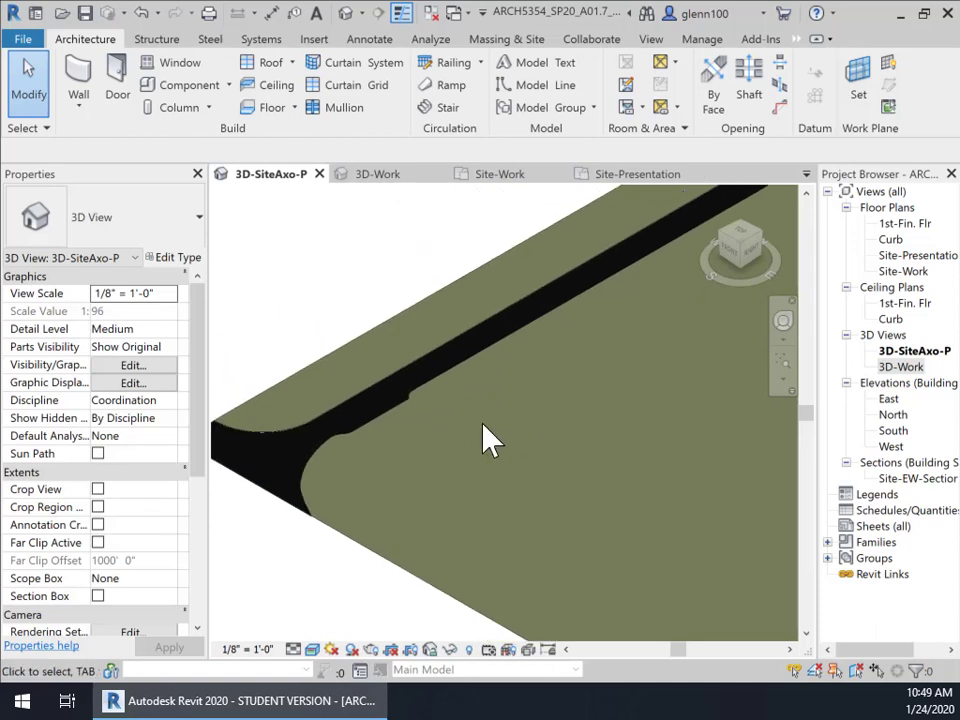
left_click(313, 649)
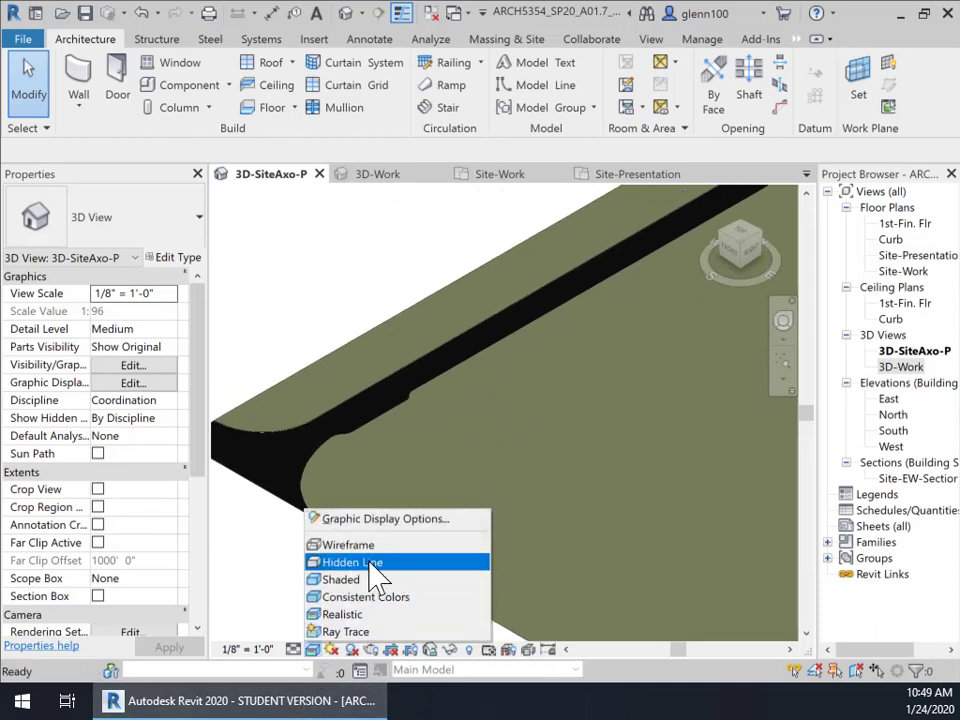
left_click(373, 577)
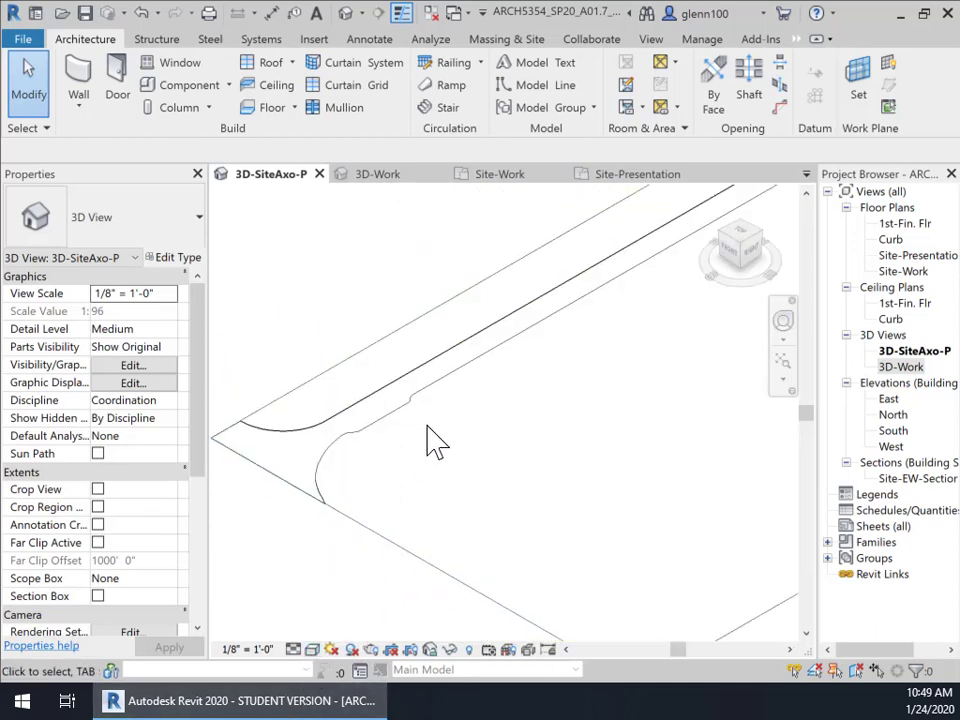
middle_click_drag(520, 450, 471, 428)
scroll(465, 486, "down", 3)
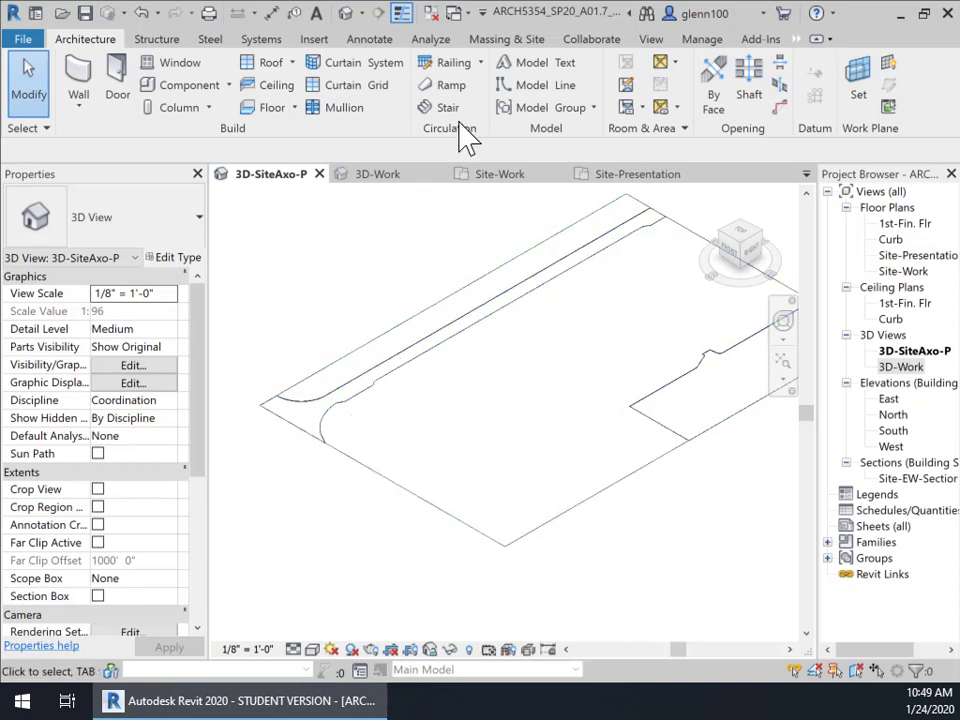
left_click(481, 62)
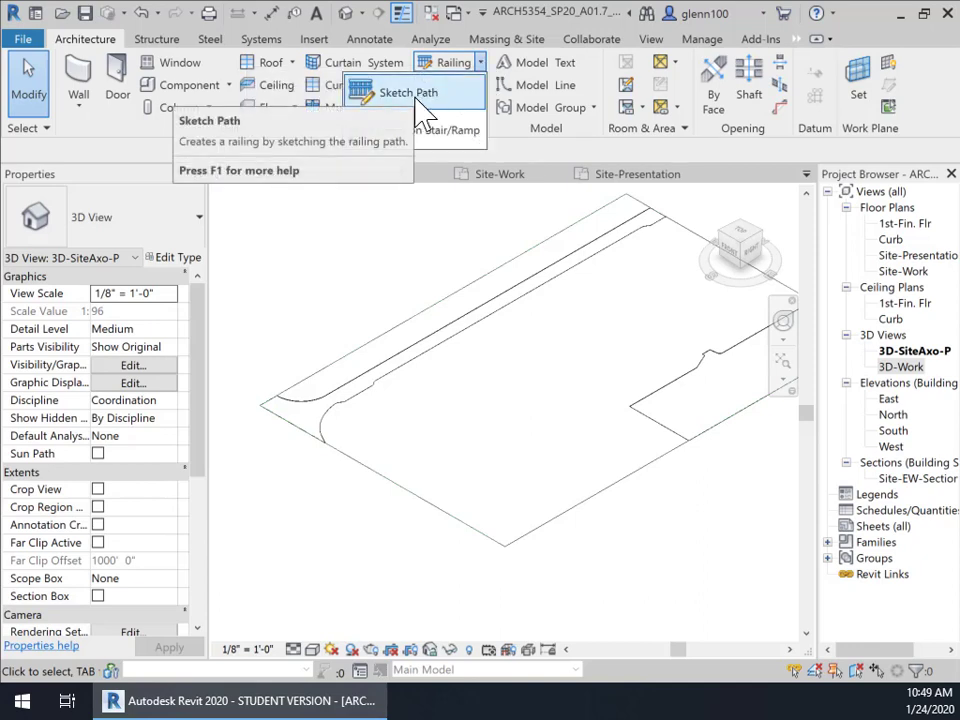
left_click(390, 295)
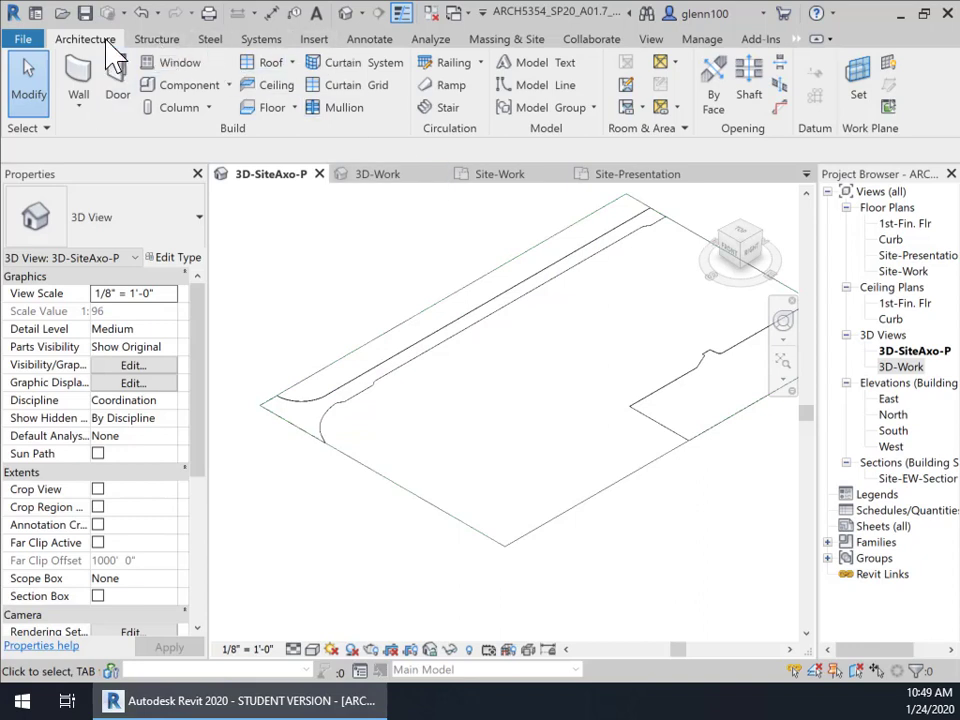
left_click(228, 86)
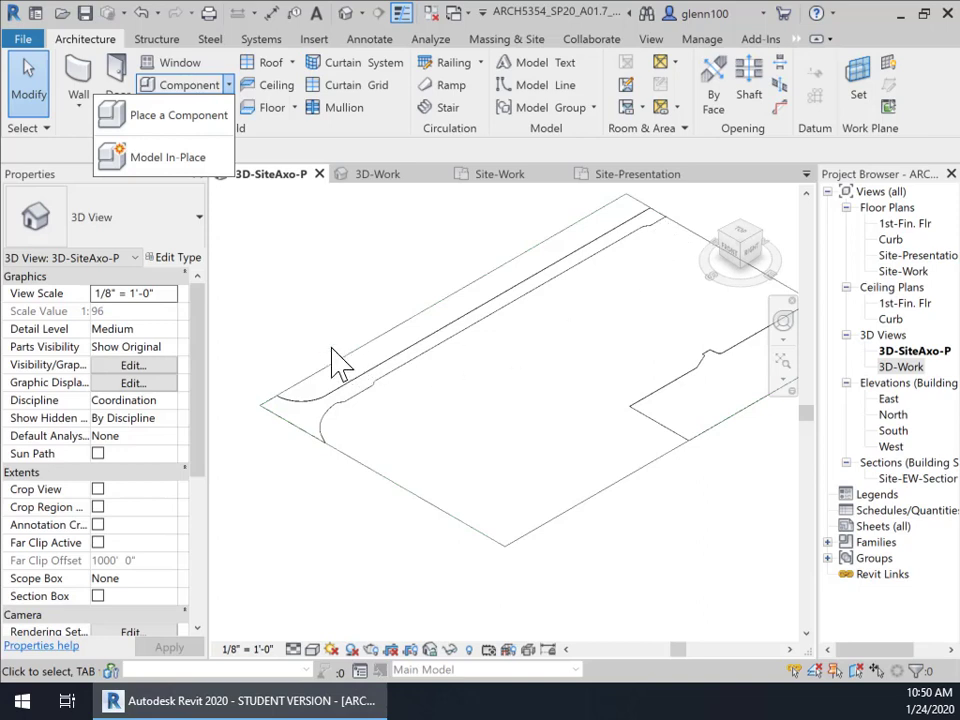
left_click(368, 227)
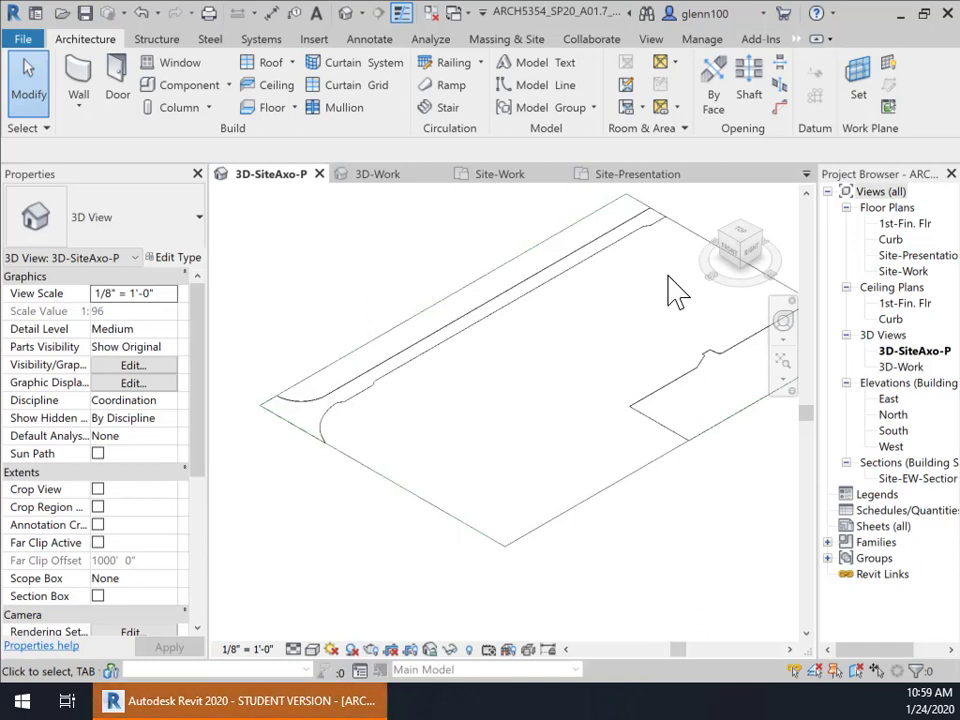
Create a new family from the Profile-Rail.rft template.
left_click(25, 38)
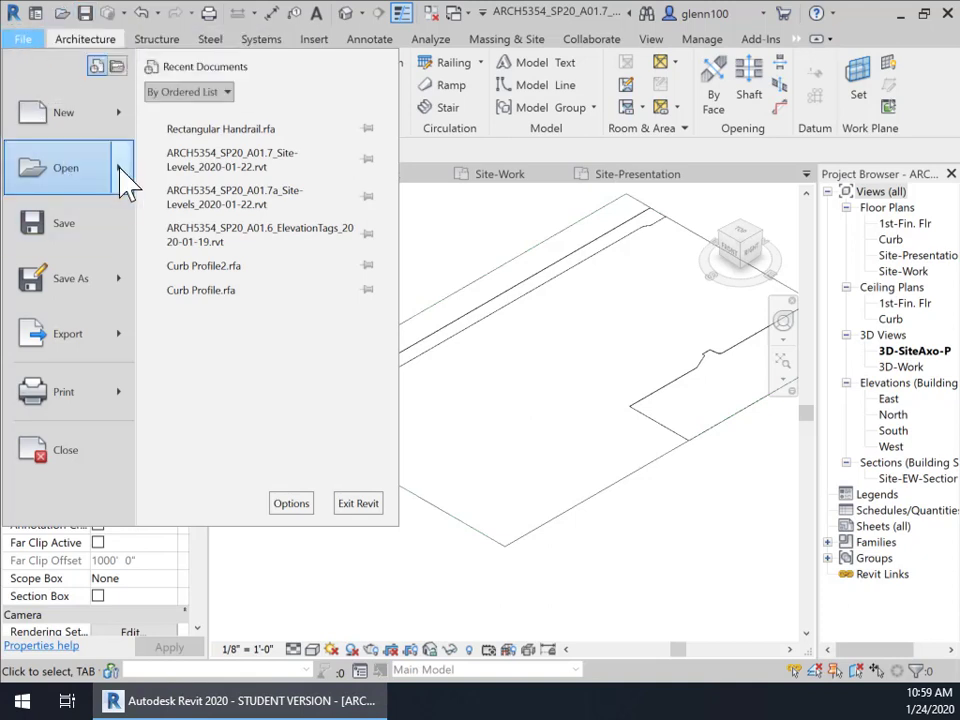
mouse_move(120, 185)
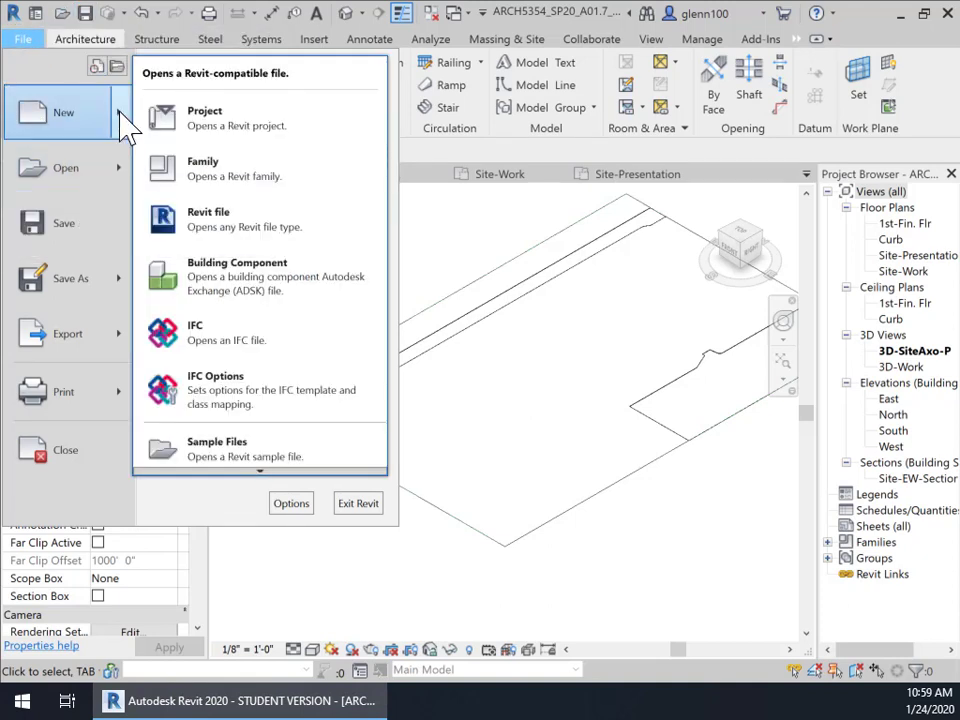
mouse_move(125, 128)
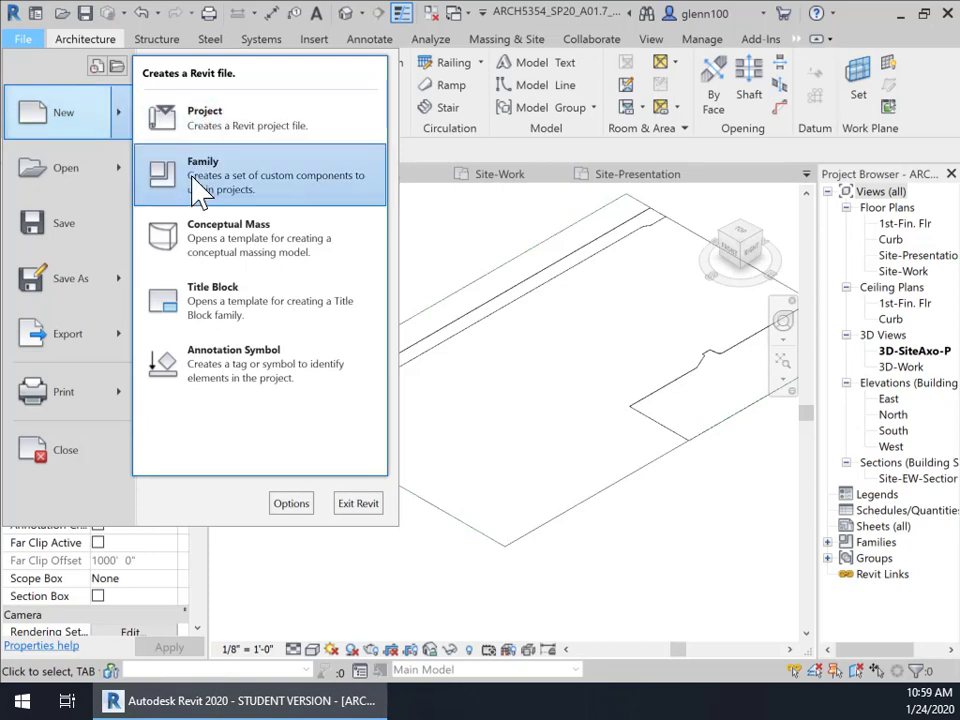
left_click(200, 190)
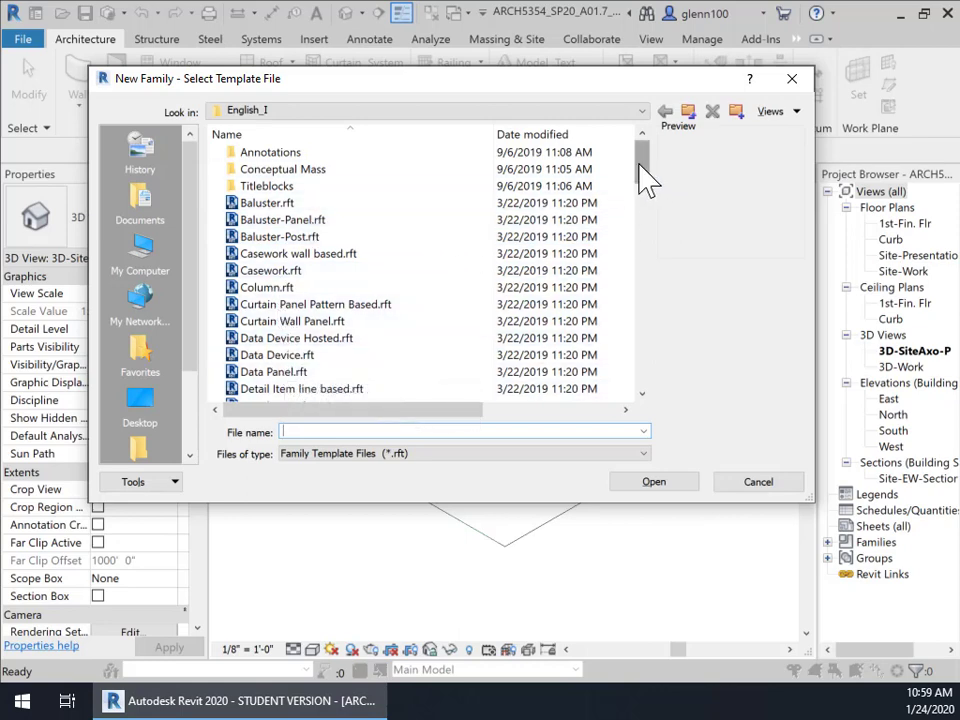
left_click_drag(645, 180, 641, 193)
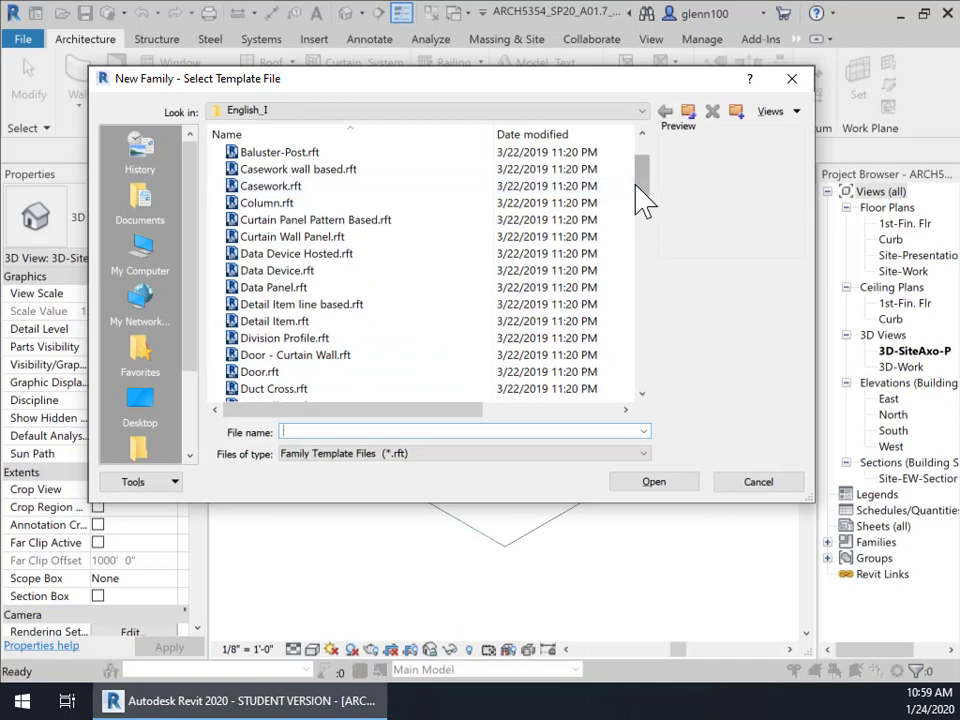
left_click_drag(645, 192, 655, 317)
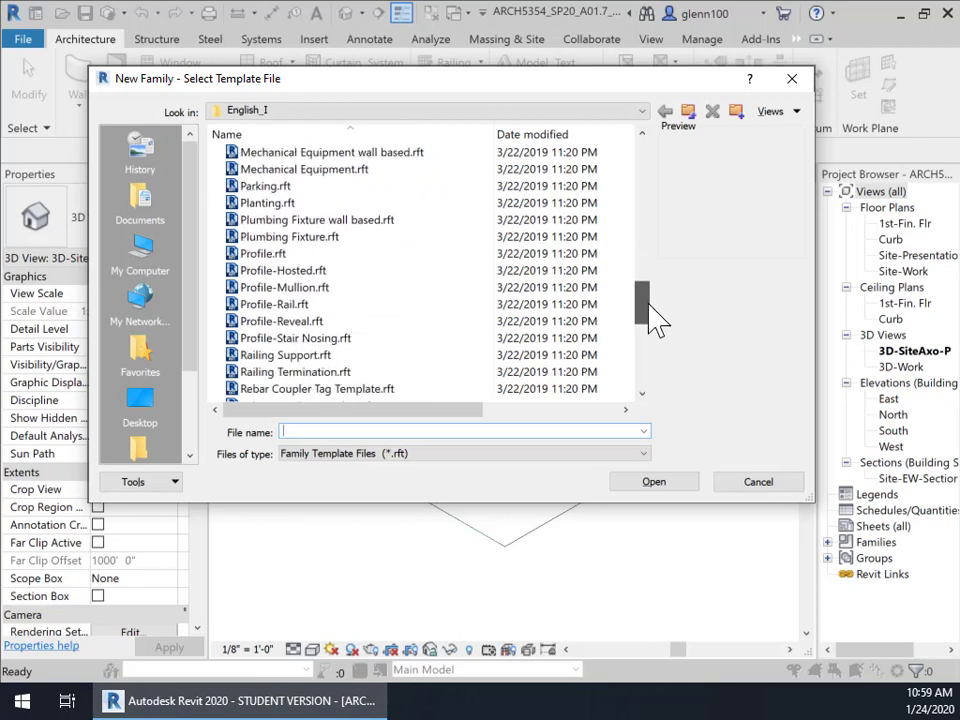
left_click(285, 306)
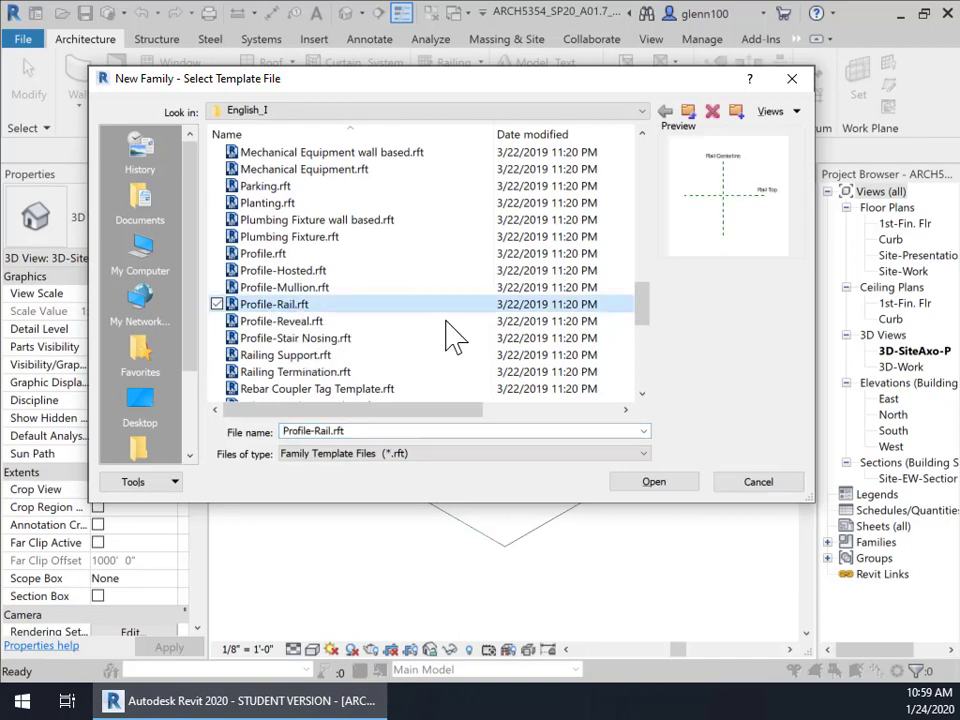
left_click(654, 484)
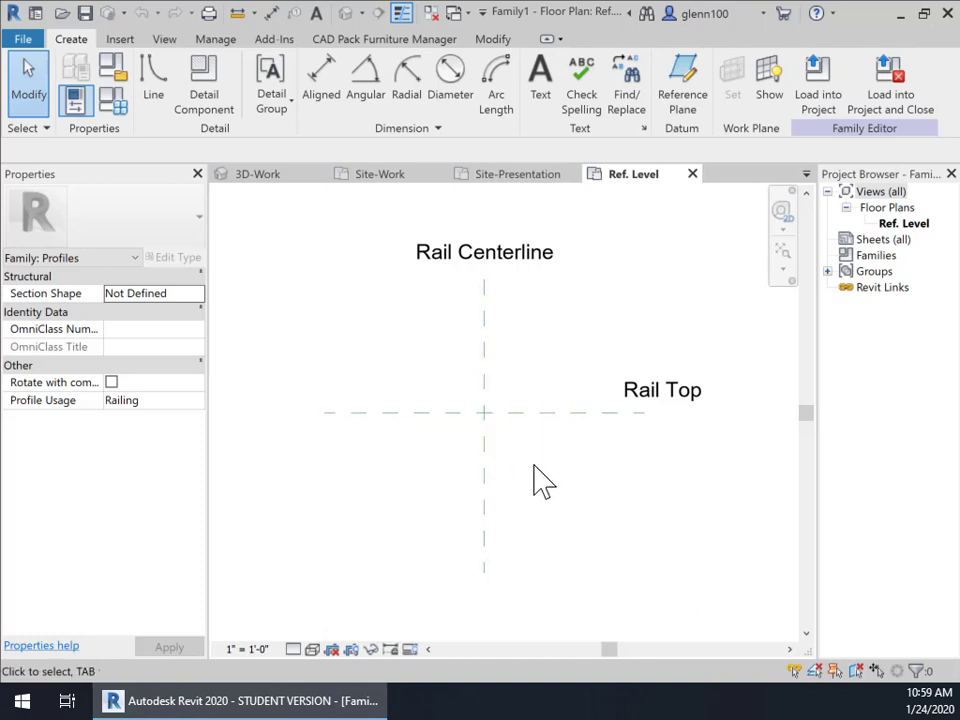
Draw a 6" by 6" rectangle below Rail Top, starting from its intersection with Rail Centerline and extending to the right.
left_click(650, 399)
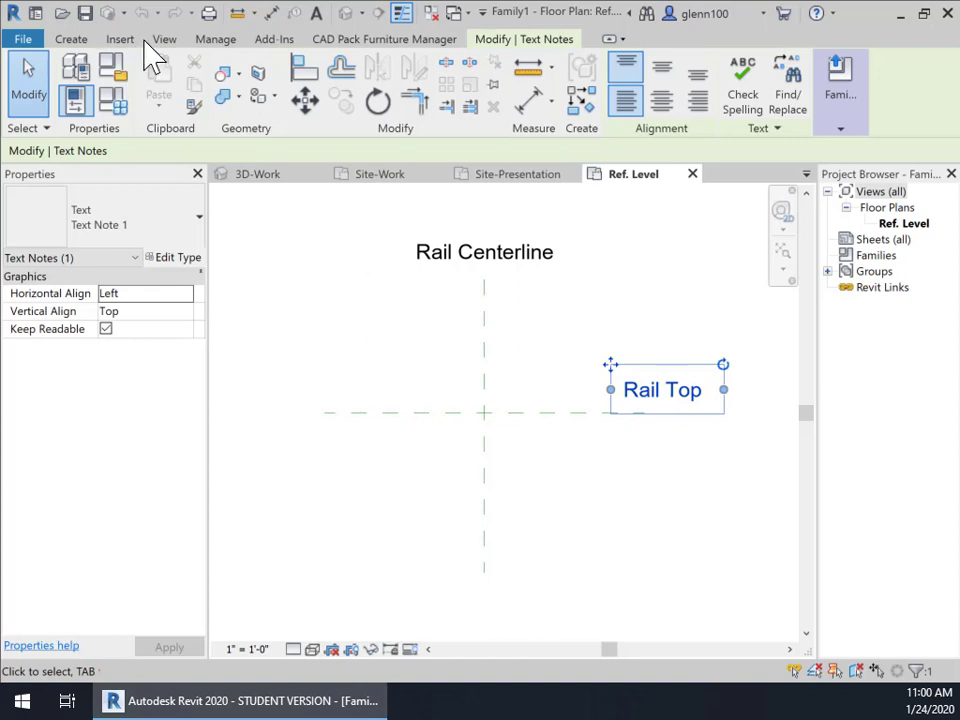
left_click(71, 41)
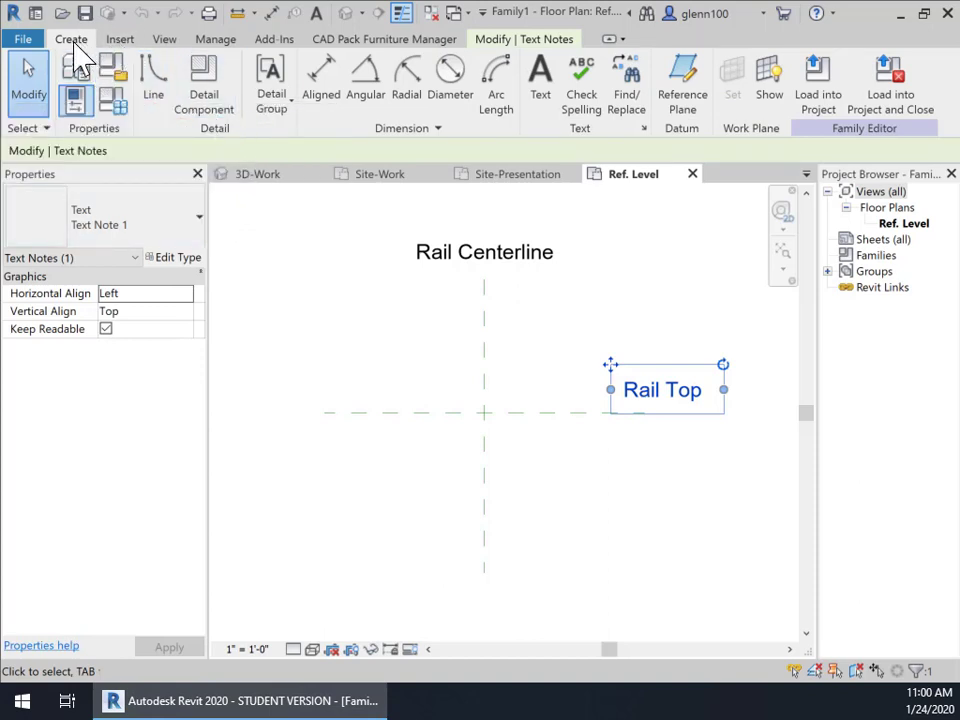
left_click(154, 88)
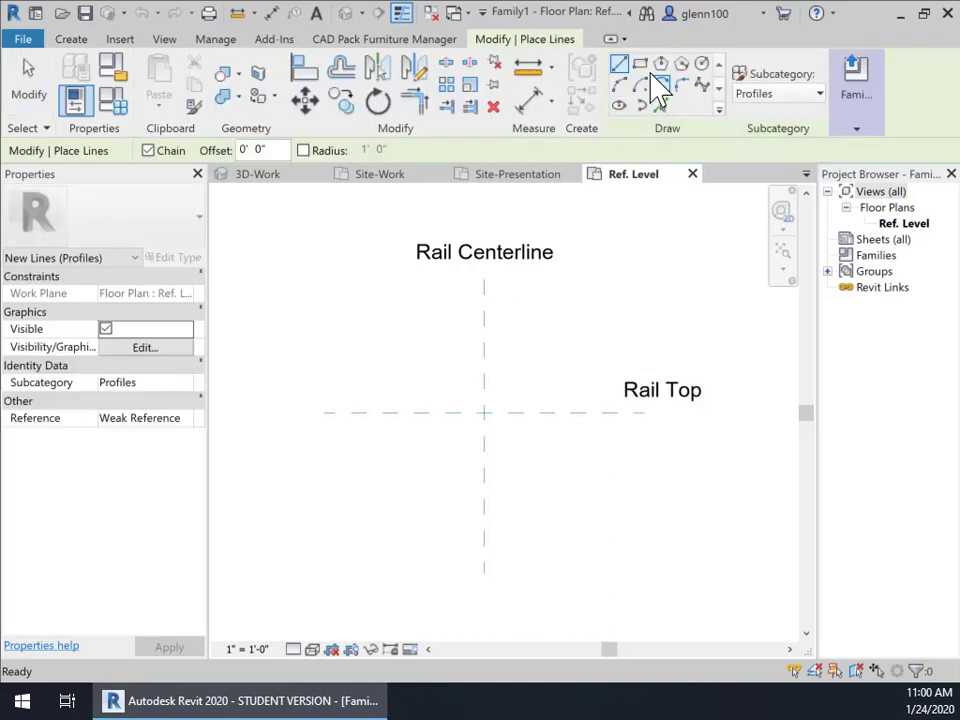
left_click(641, 66)
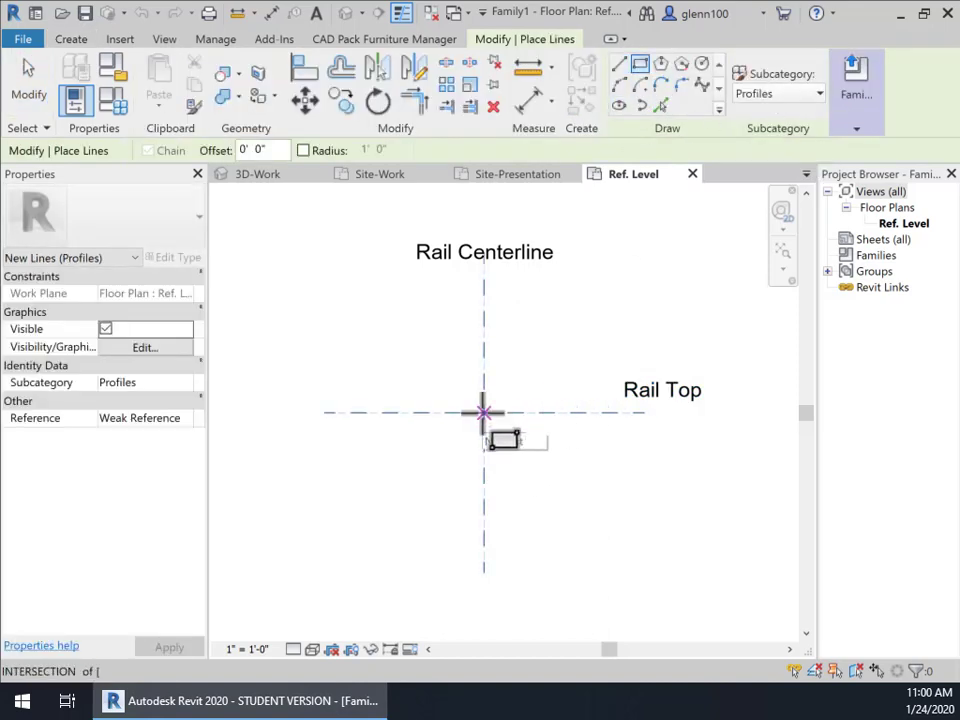
left_click(484, 412)
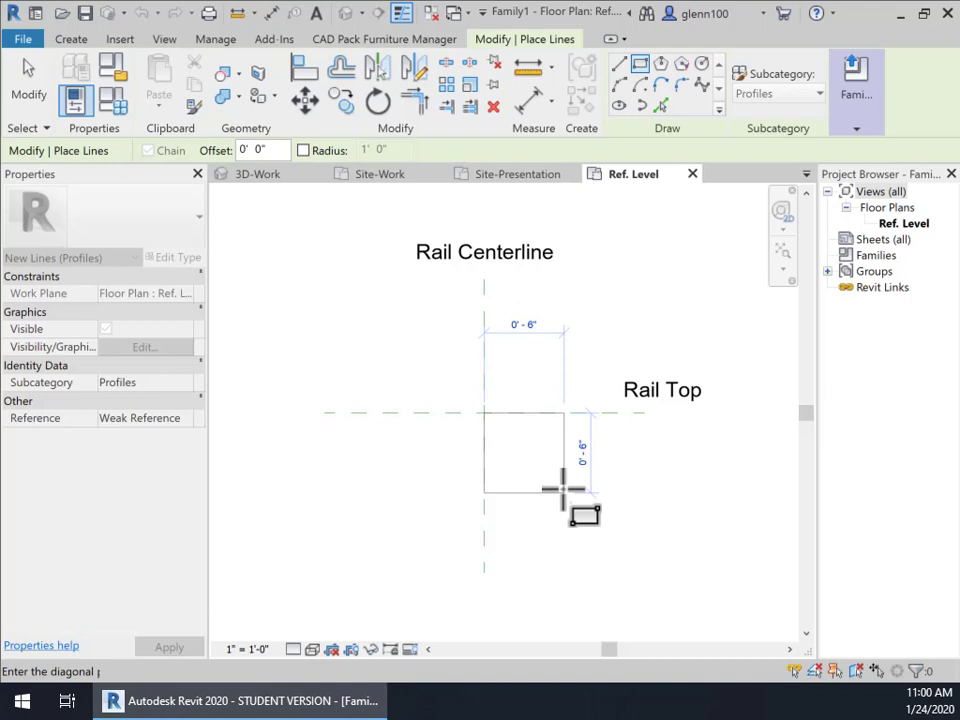
left_click(563, 491)
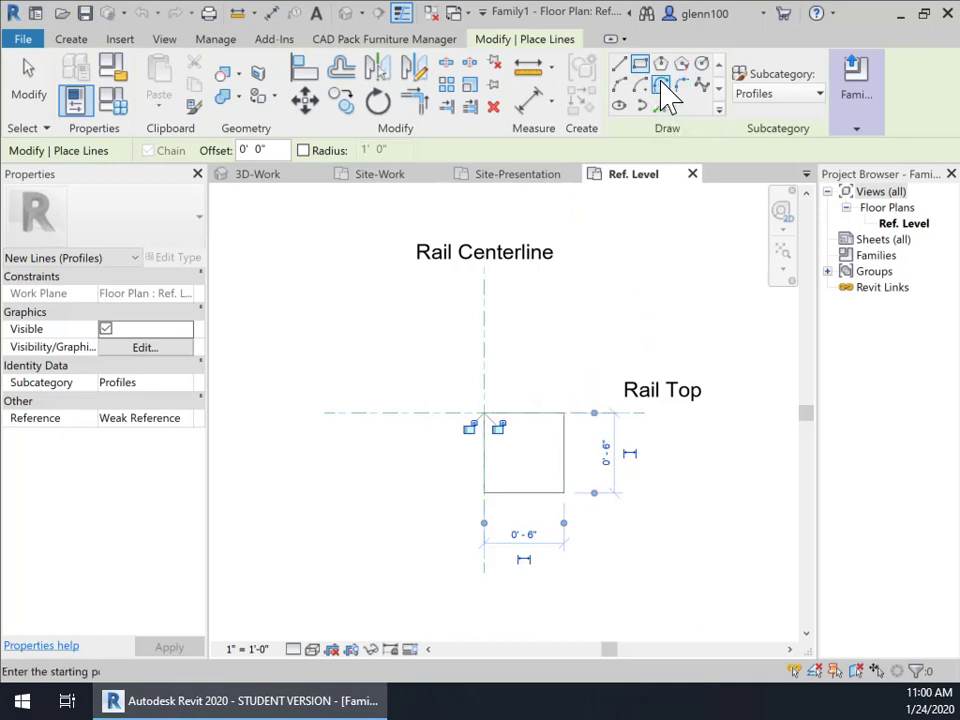
key("Escape")
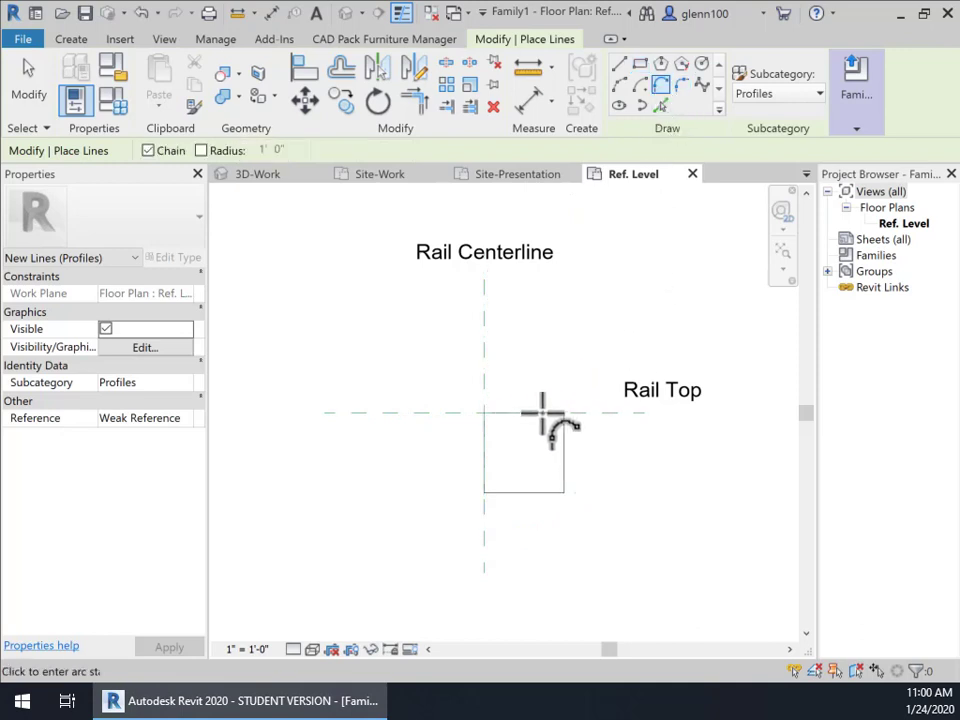
Round the square's upper-right corner with a fillet arc of about 2" radius.
left_click(684, 88)
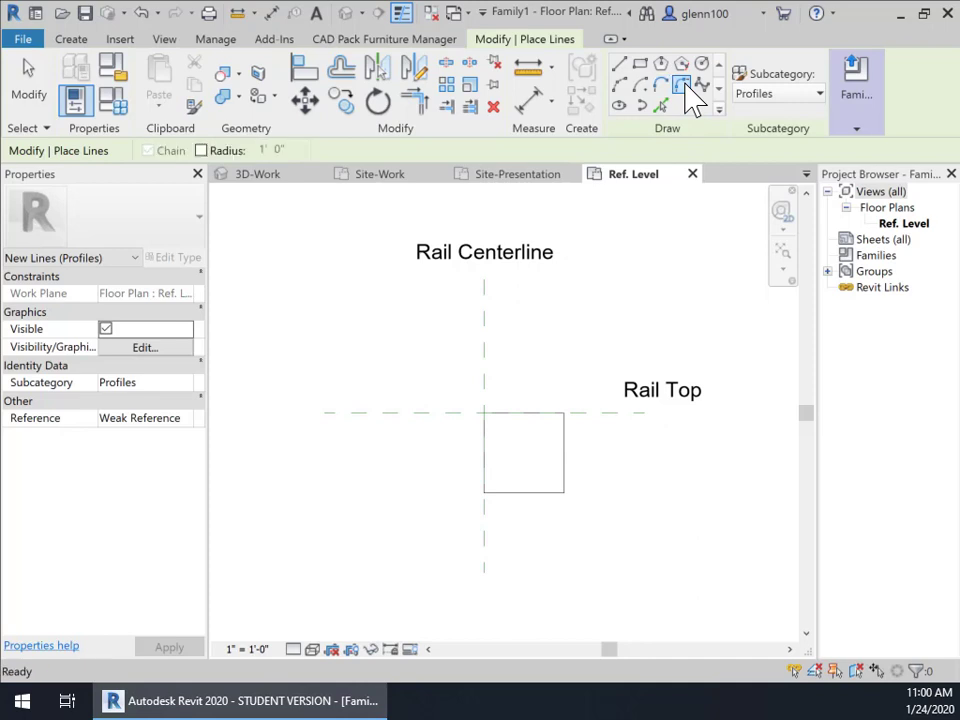
left_click(545, 412)
left_click(565, 443)
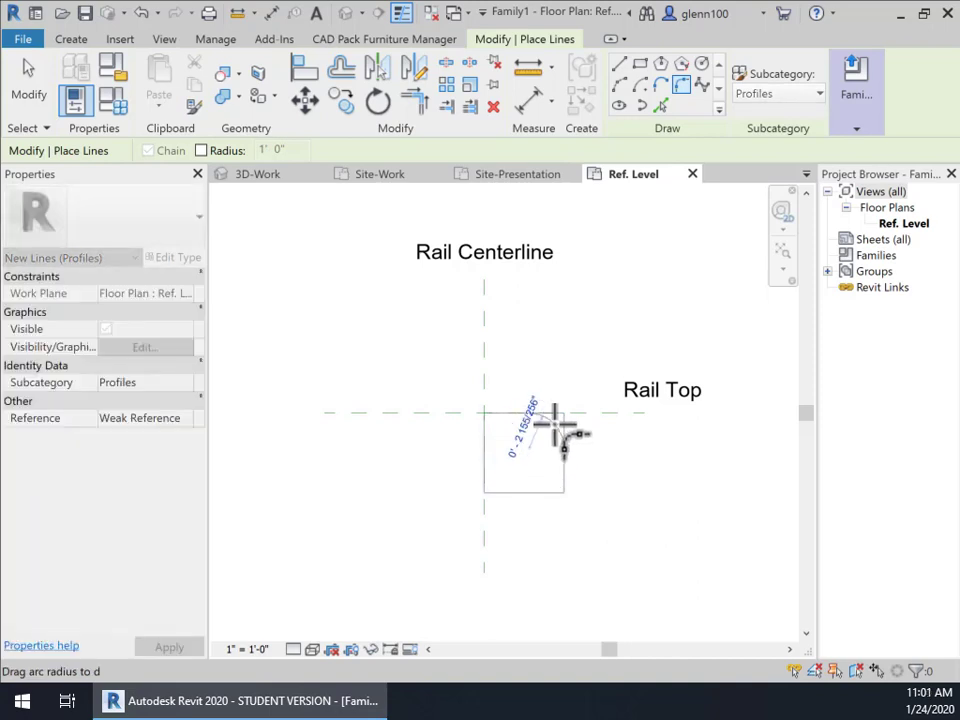
left_click(556, 430)
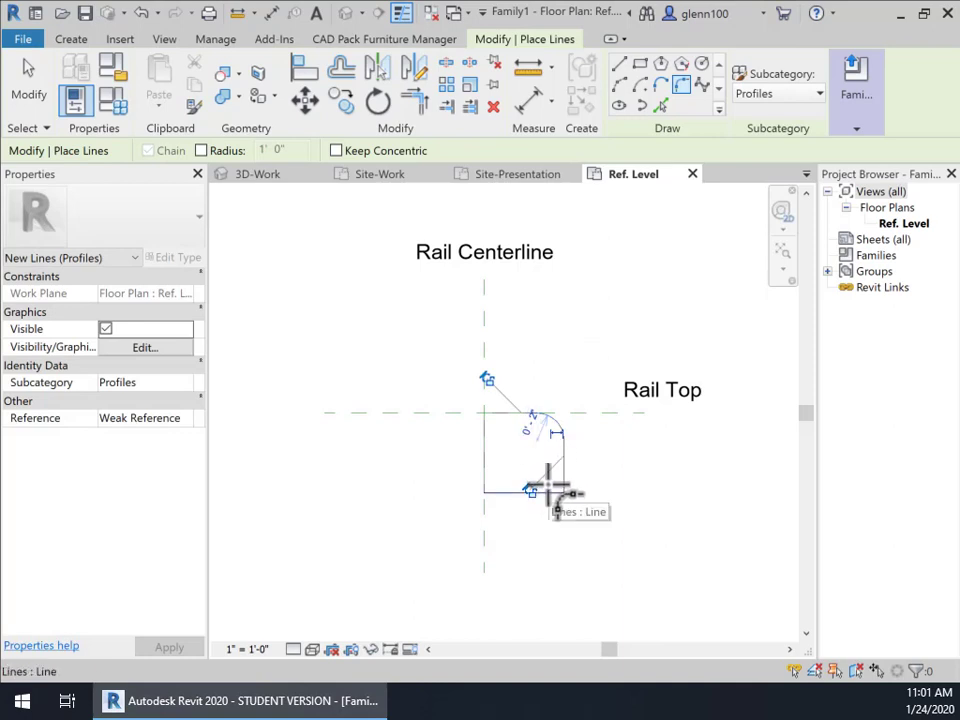
scroll(551, 480, "up", 3)
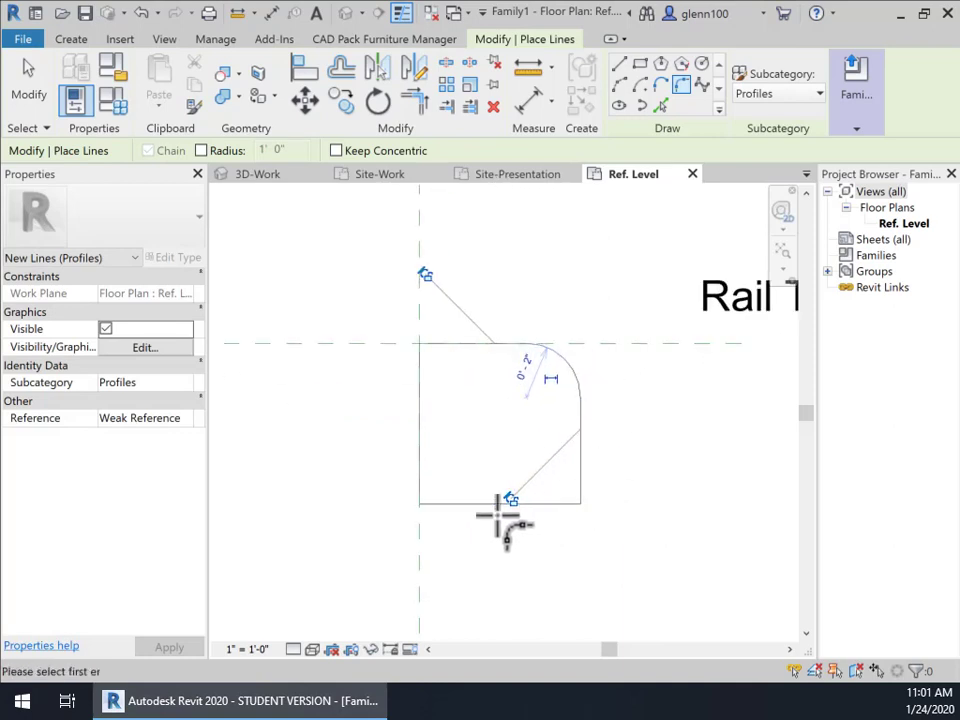
key("Escape")
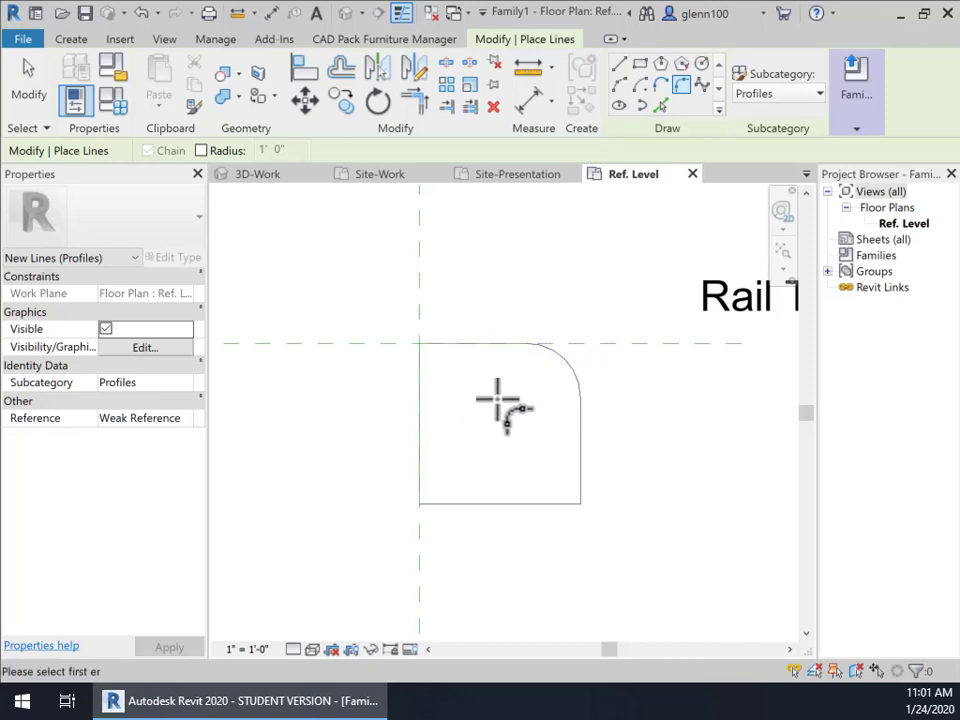
scroll(508, 400, "down", 1)
scroll(516, 408, "down", 3)
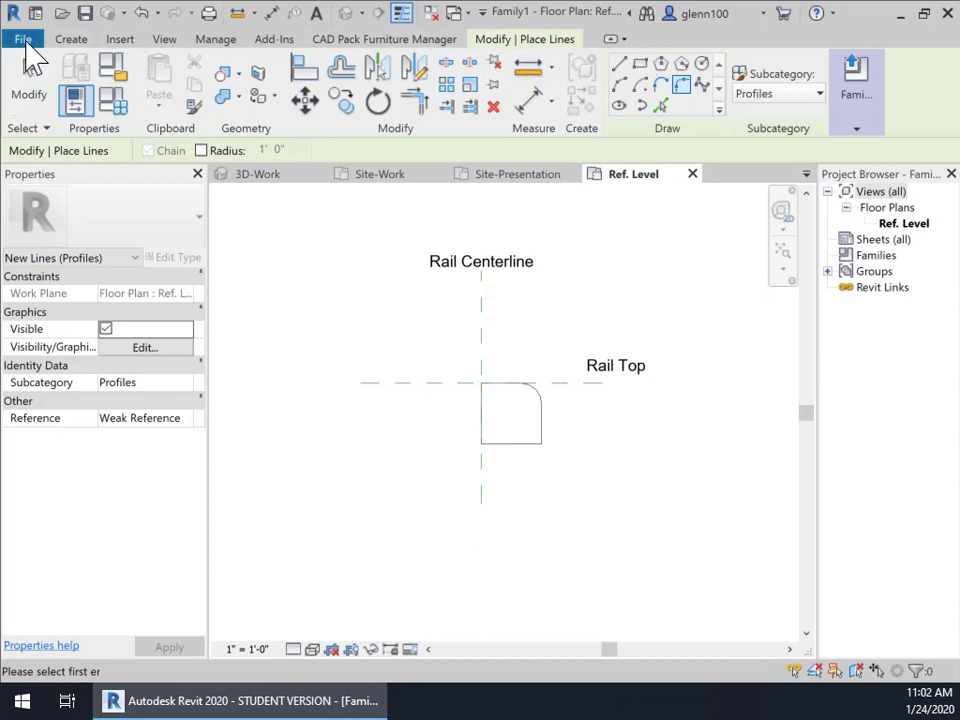
Start saving the family and browse from Favorites through _5354_IntegratedBuildingModeling, _Assignments and 2020_SP_Assignments to 5354_SP20_A01_SiteModel.
left_click(24, 40)
left_click(80, 233)
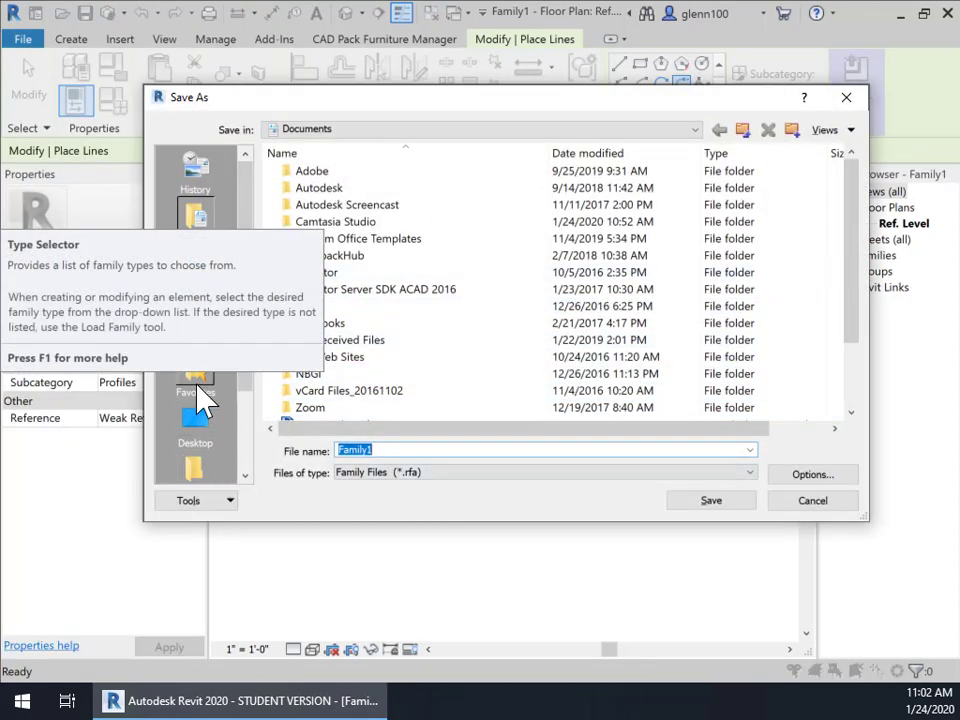
left_click(199, 397)
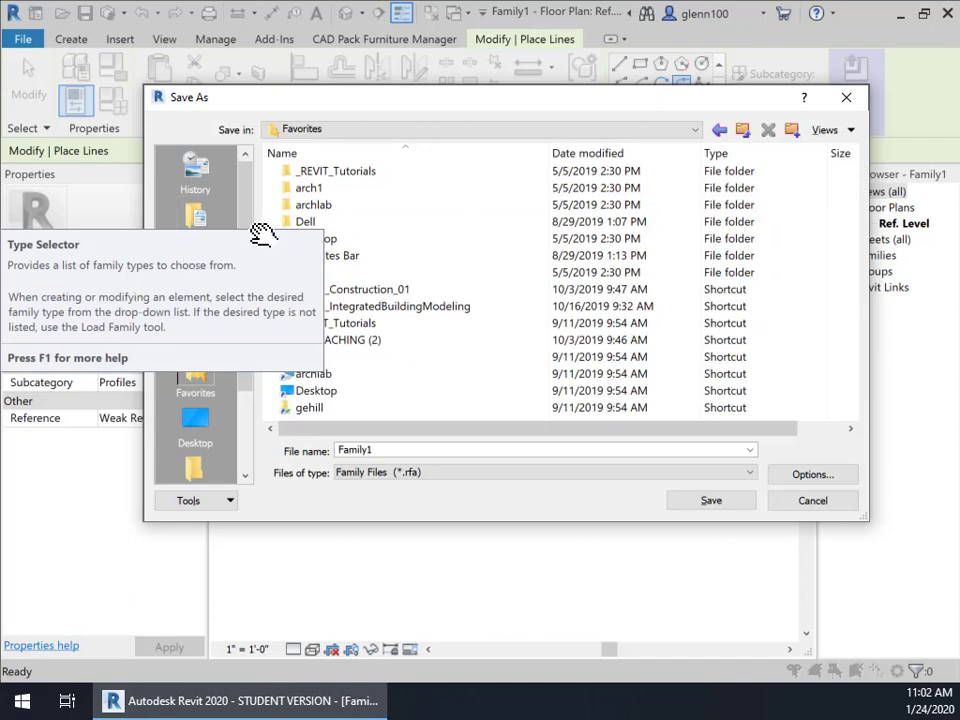
left_click_drag(407, 111, 603, 76)
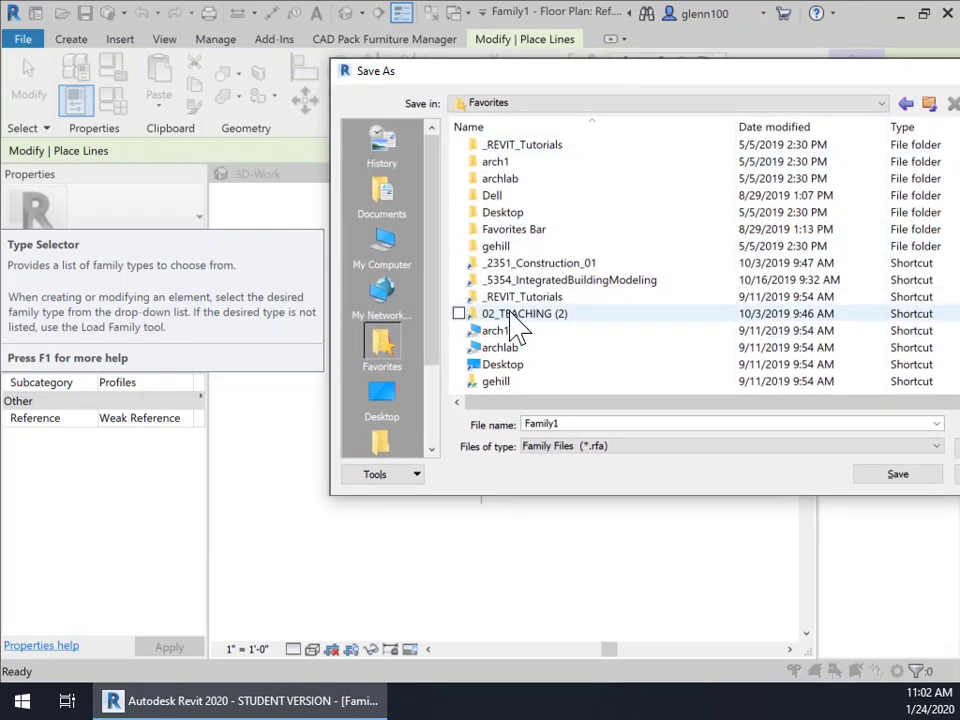
double_click(561, 283)
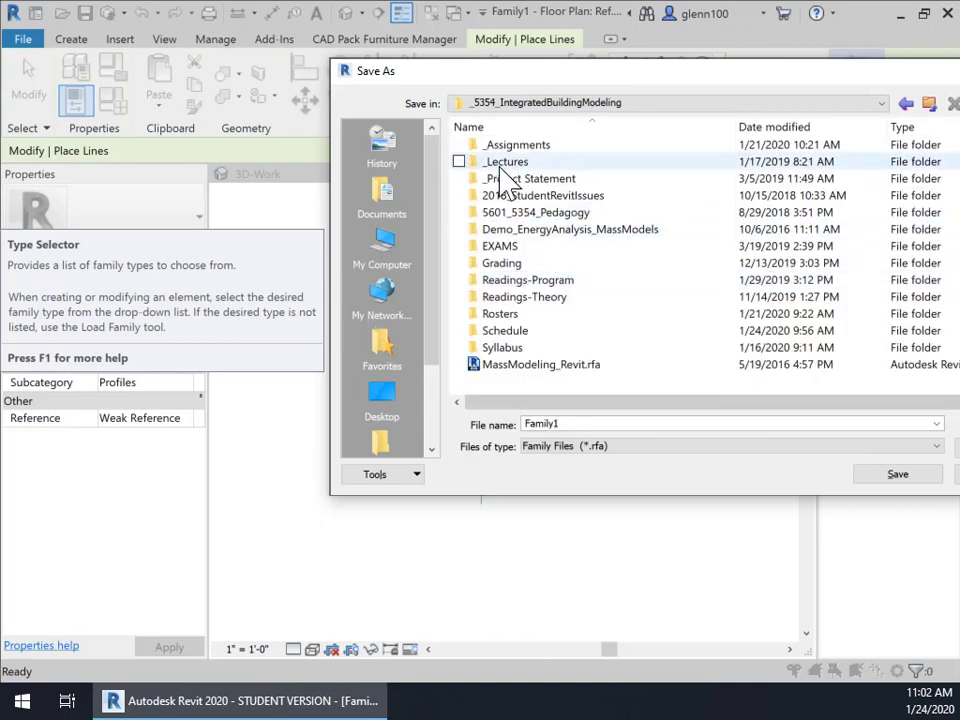
double_click(521, 146)
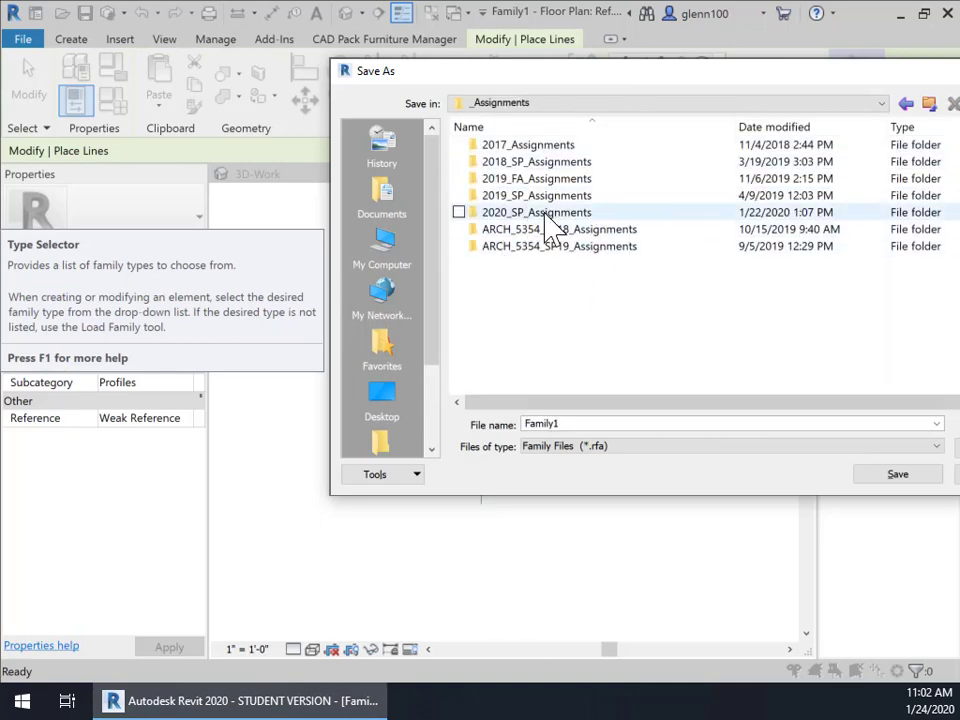
double_click(550, 214)
double_click(519, 148)
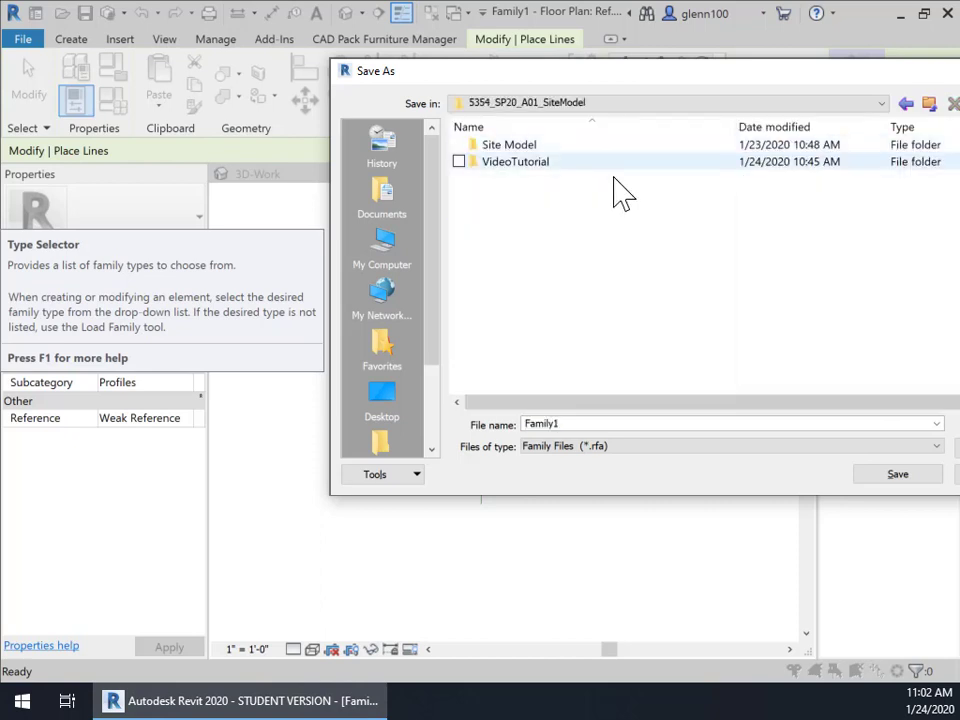
Save the profile family as Curb Profile3 in the Site Model folder.
left_click(510, 150)
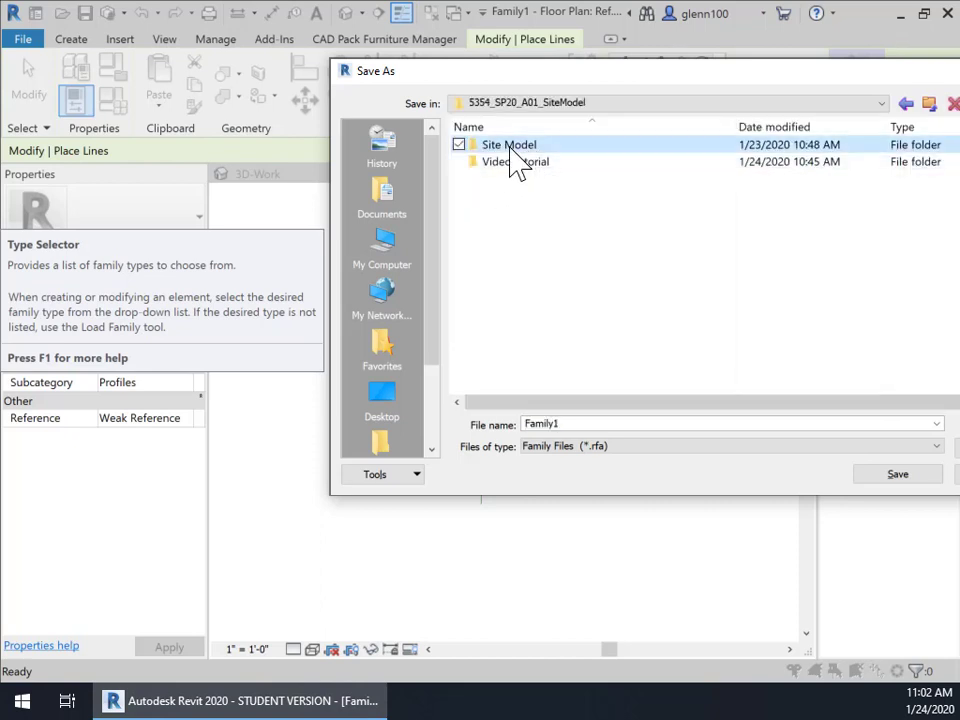
double_click(510, 148)
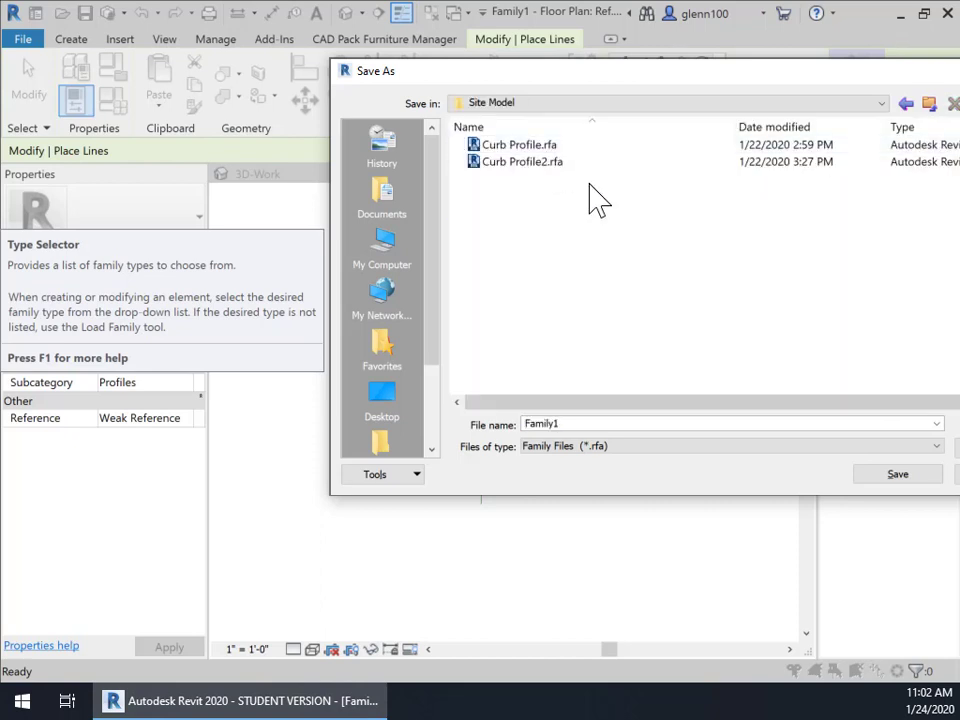
left_click(906, 104)
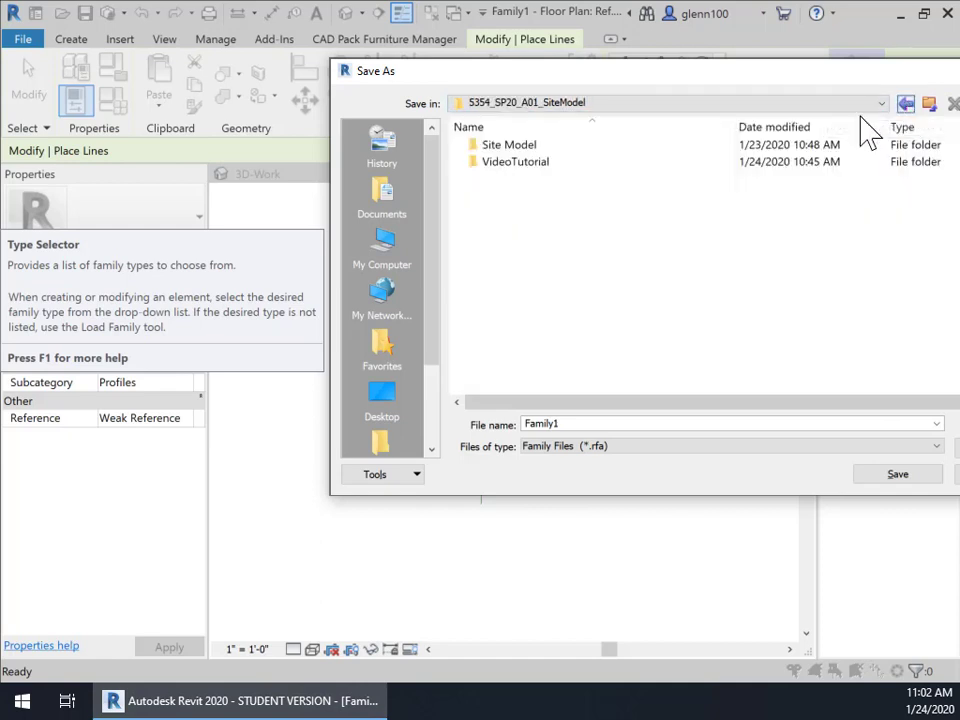
double_click(519, 158)
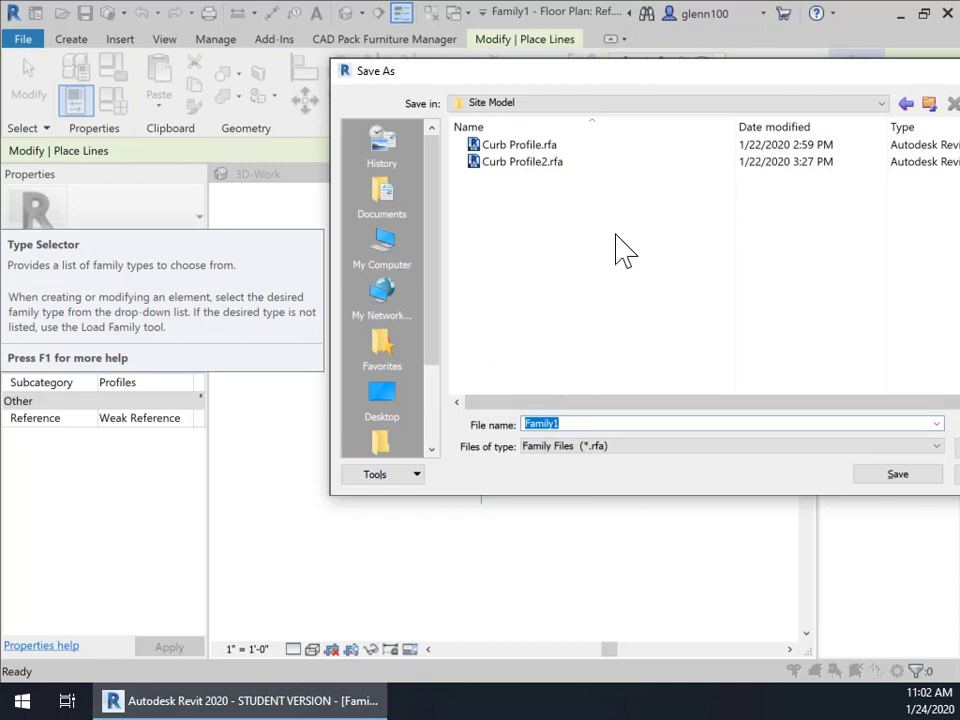
type("Curb Profile3")
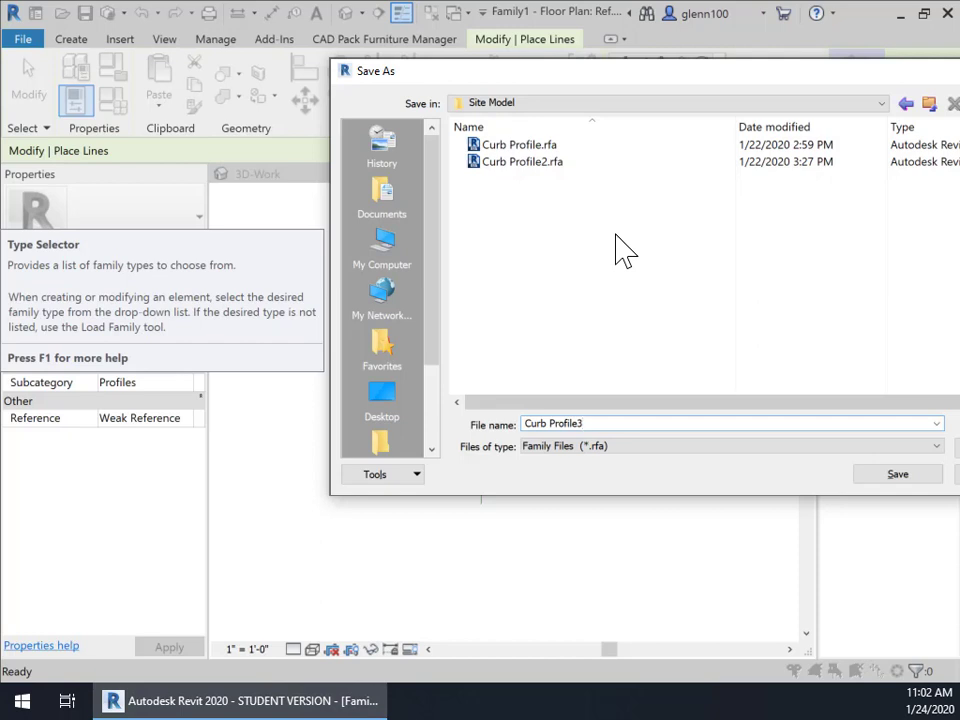
left_click(896, 476)
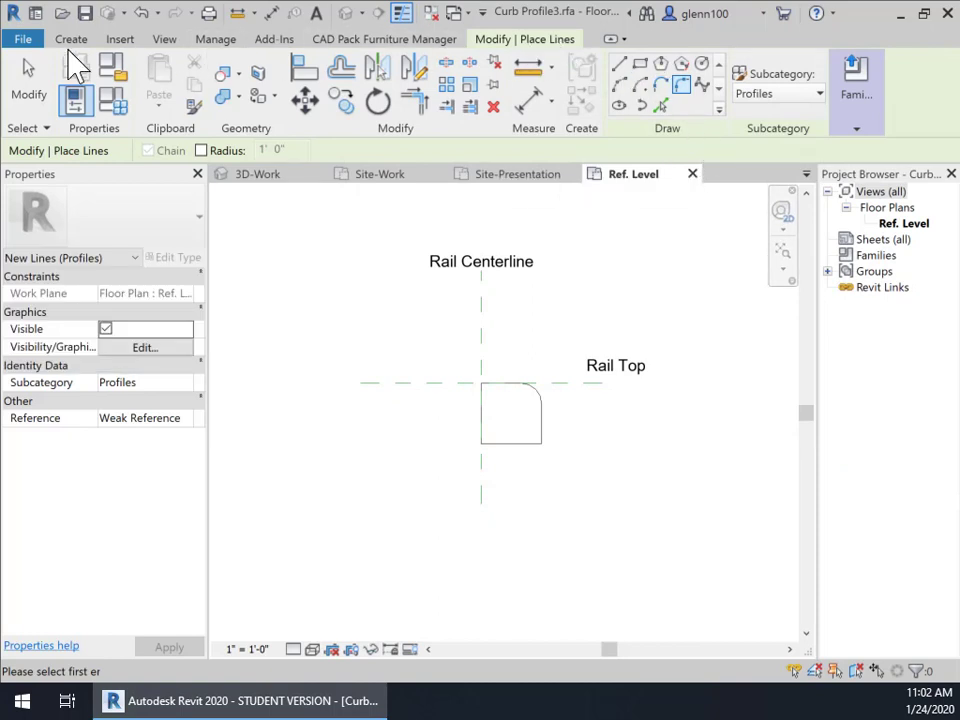
Load the curb profile family into the site model project and close the family.
left_click(30, 40)
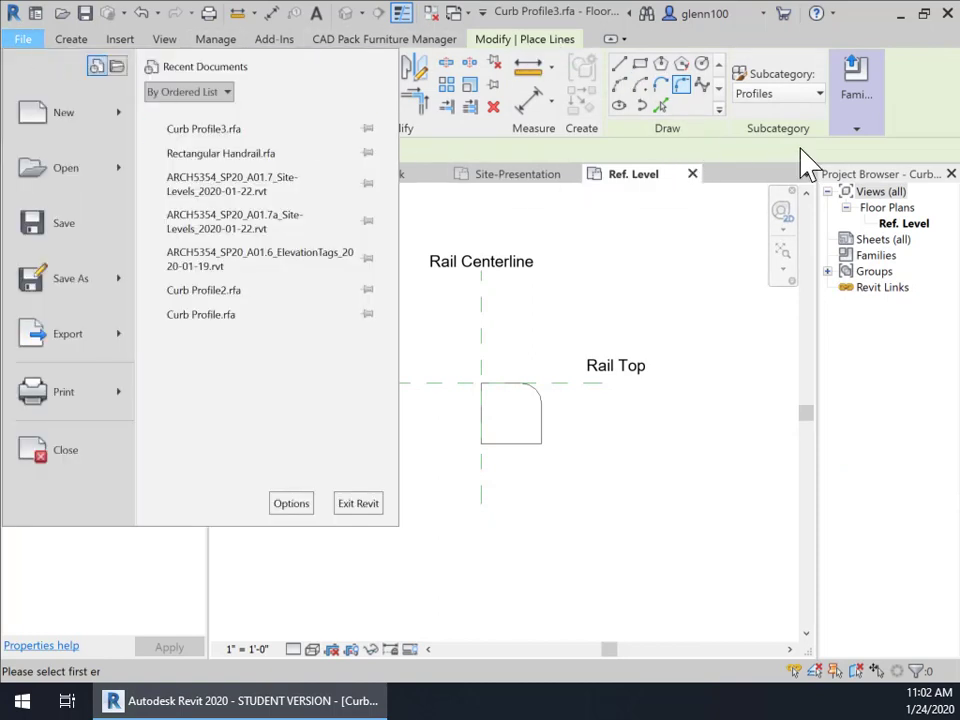
left_click(920, 122)
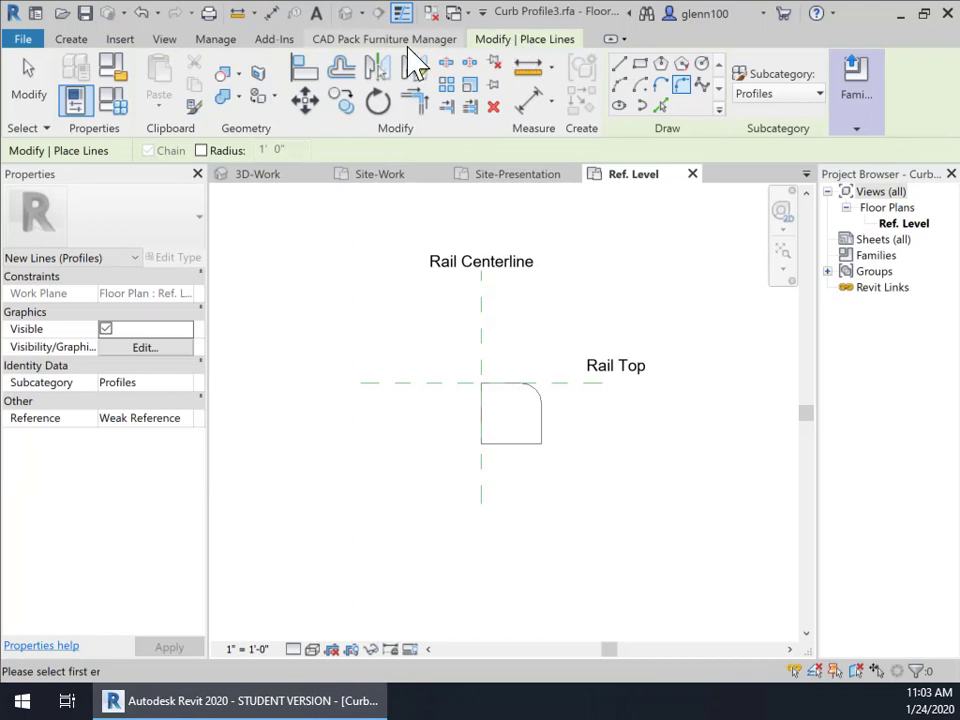
left_click(71, 39)
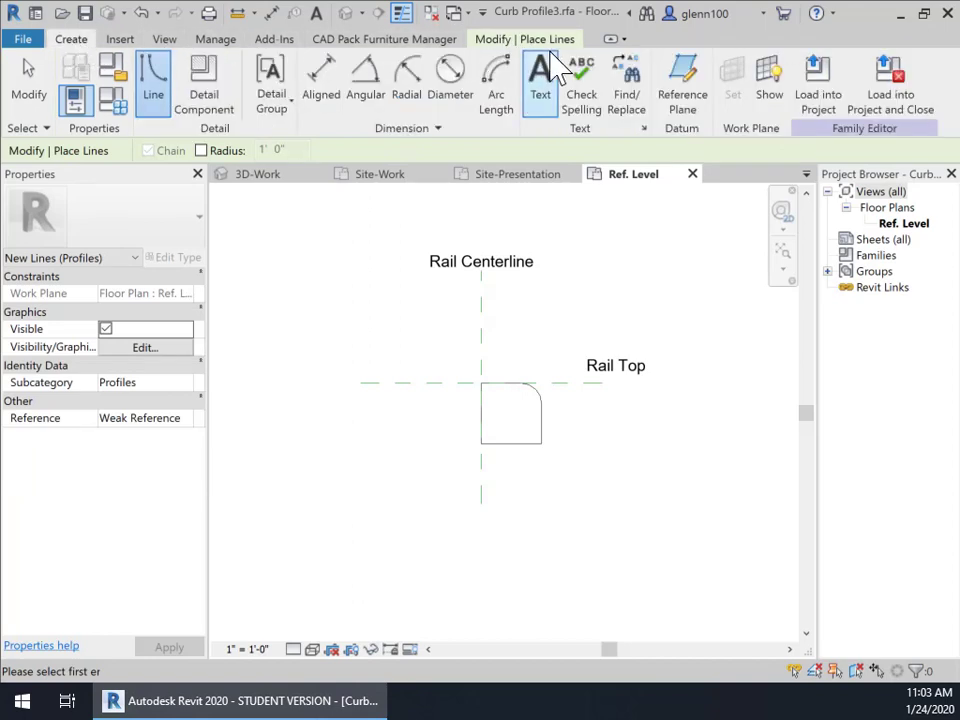
left_click(893, 103)
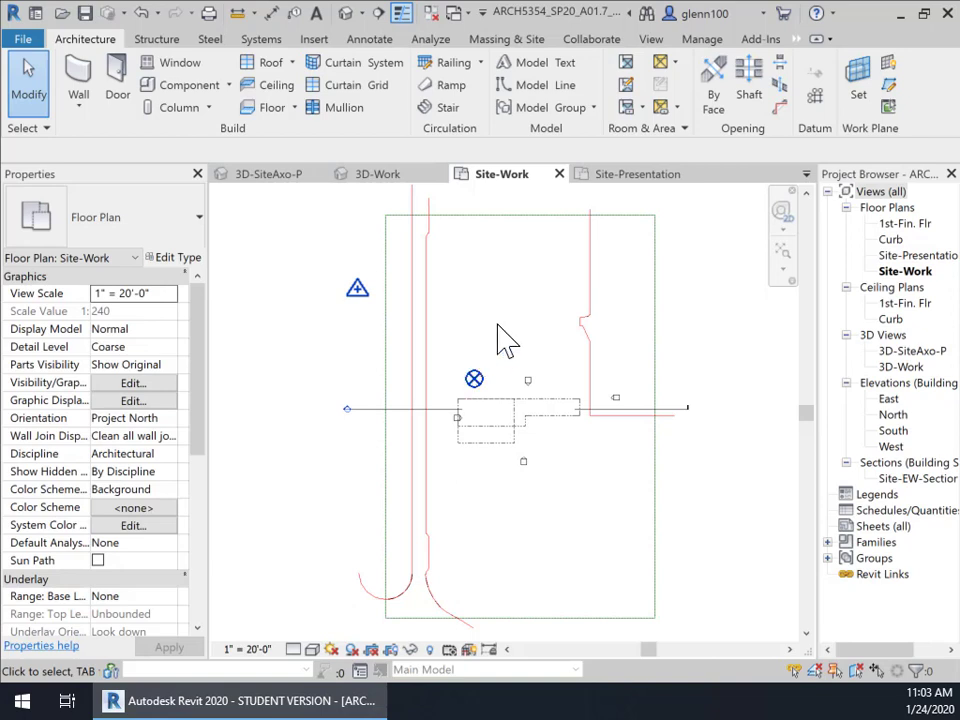
Start a railing by sketching its path in the Site-Work plan, using the Handrail - Pipe type.
left_click(481, 62)
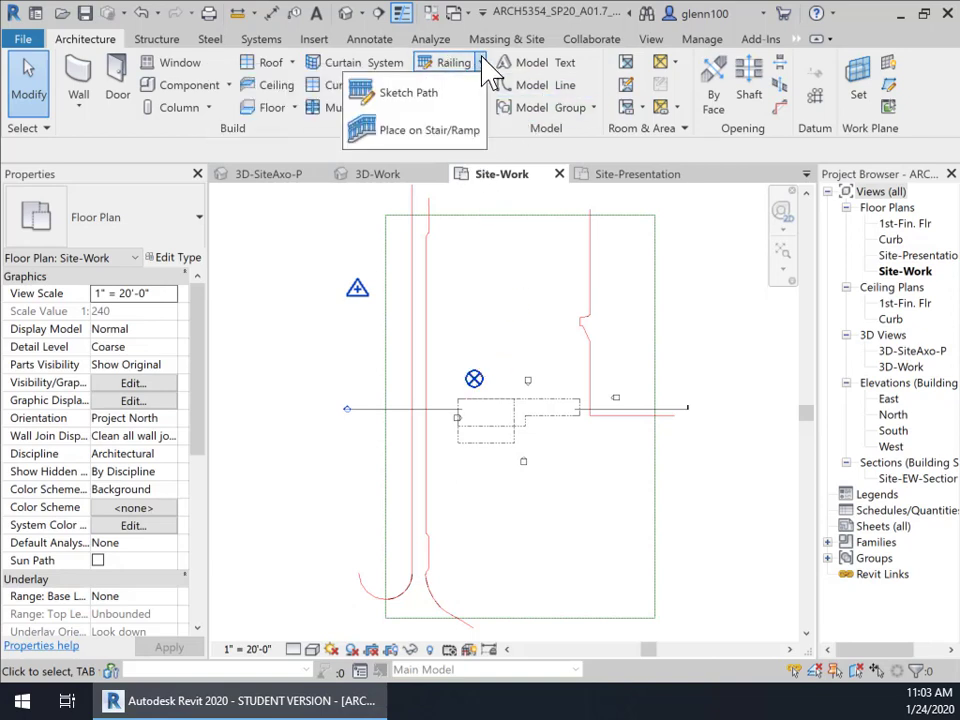
left_click(414, 104)
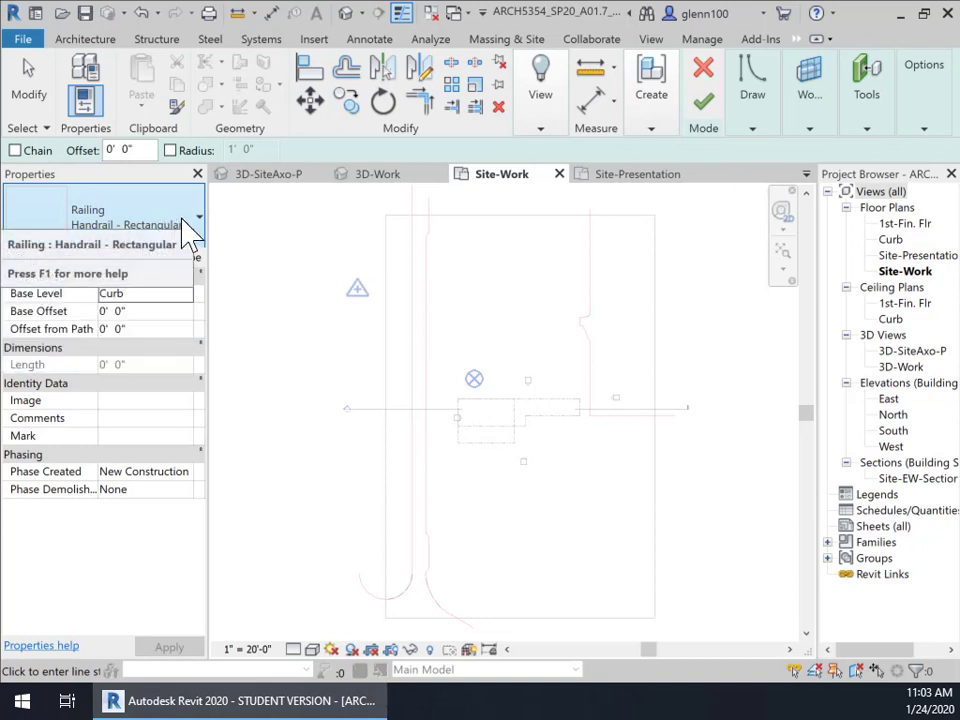
left_click(192, 230)
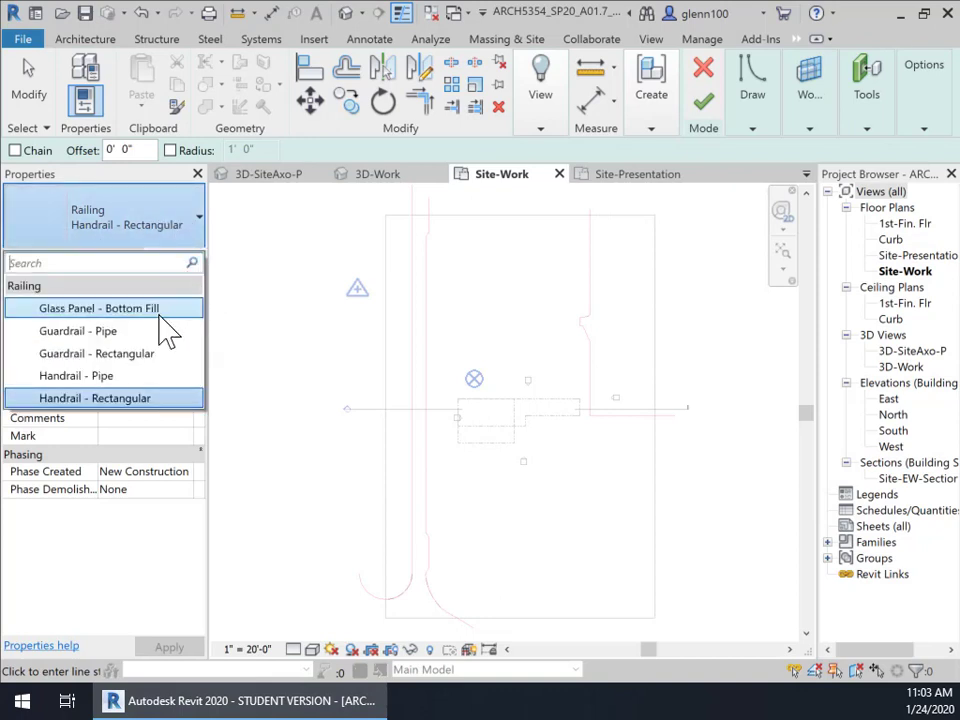
left_click(104, 379)
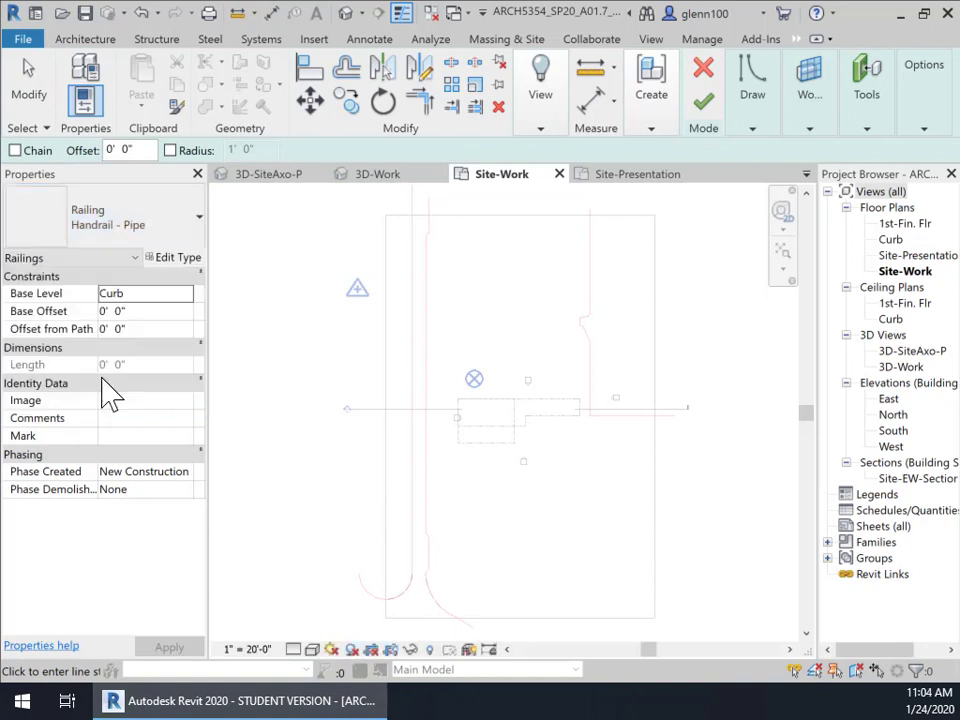
Duplicate the Handrail - Pipe railing type under the name Curb-Street.
left_click(183, 262)
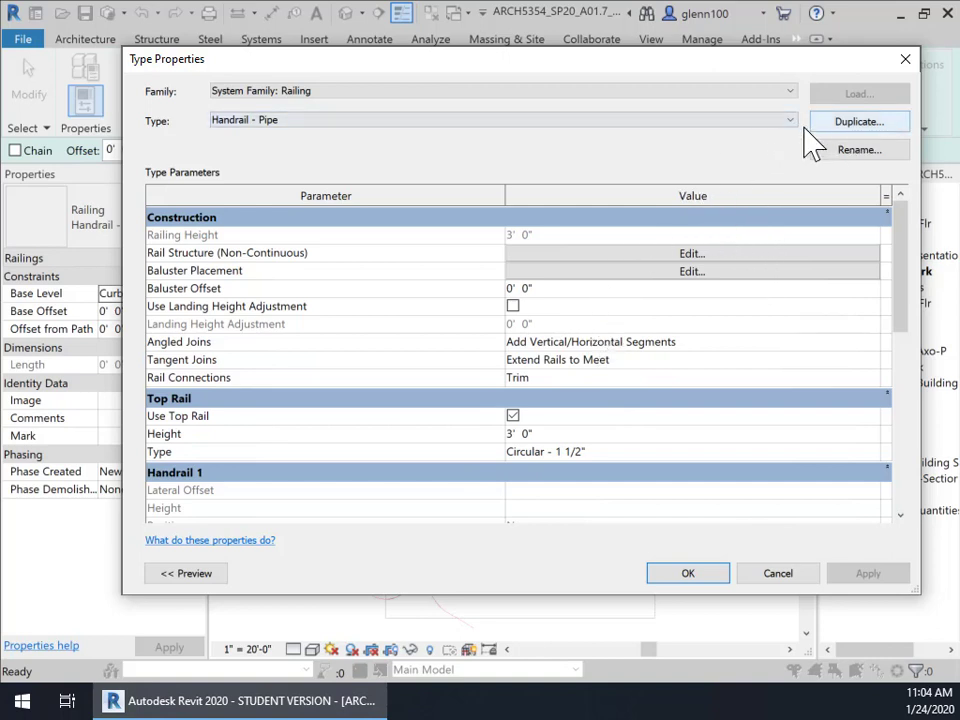
left_click(850, 124)
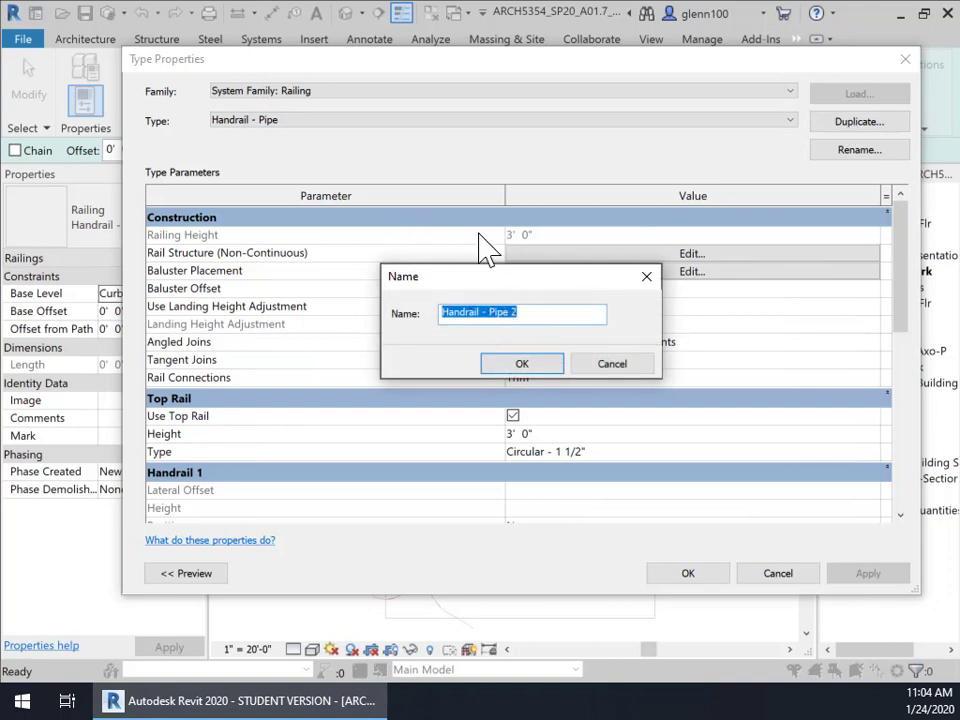
left_click(522, 312)
left_click_drag(443, 315, 531, 315)
type("Cu")
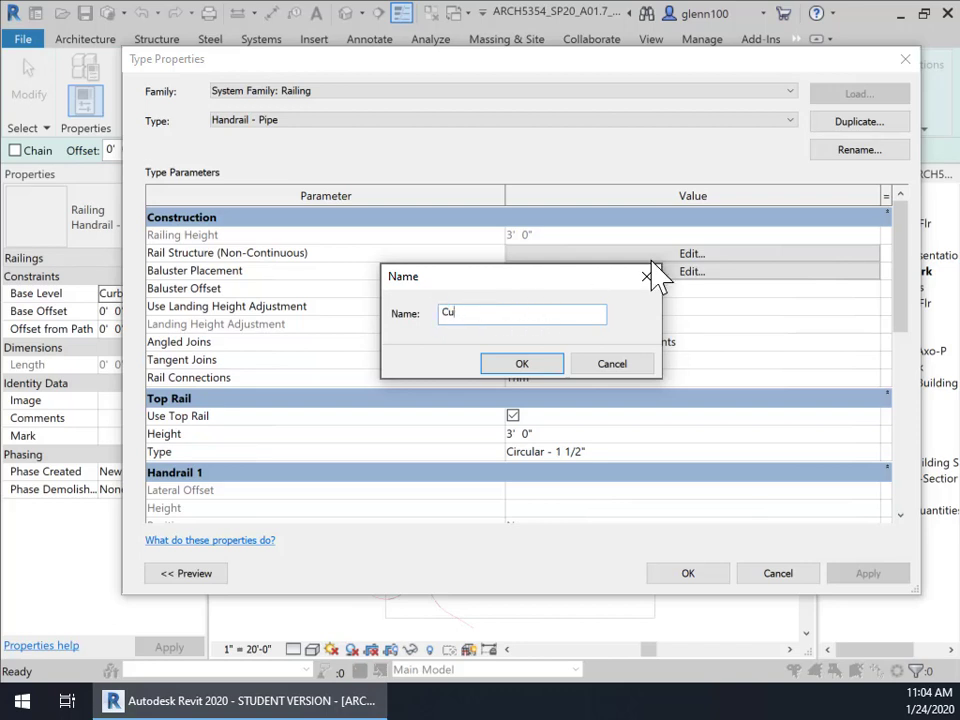
key("BackSpace")
key("BackSpace")
type("C")
left_click(537, 366)
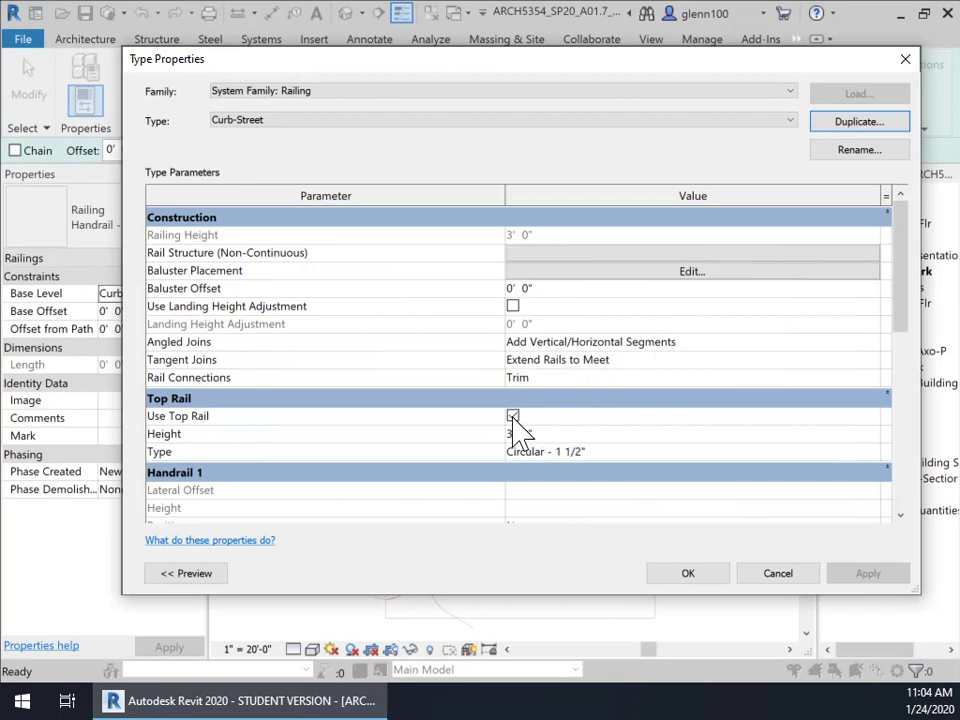
Turn off the top rail of Curb-Street and delete Rails 2 through 5 from its non-continuous rail structure.
left_click(512, 415)
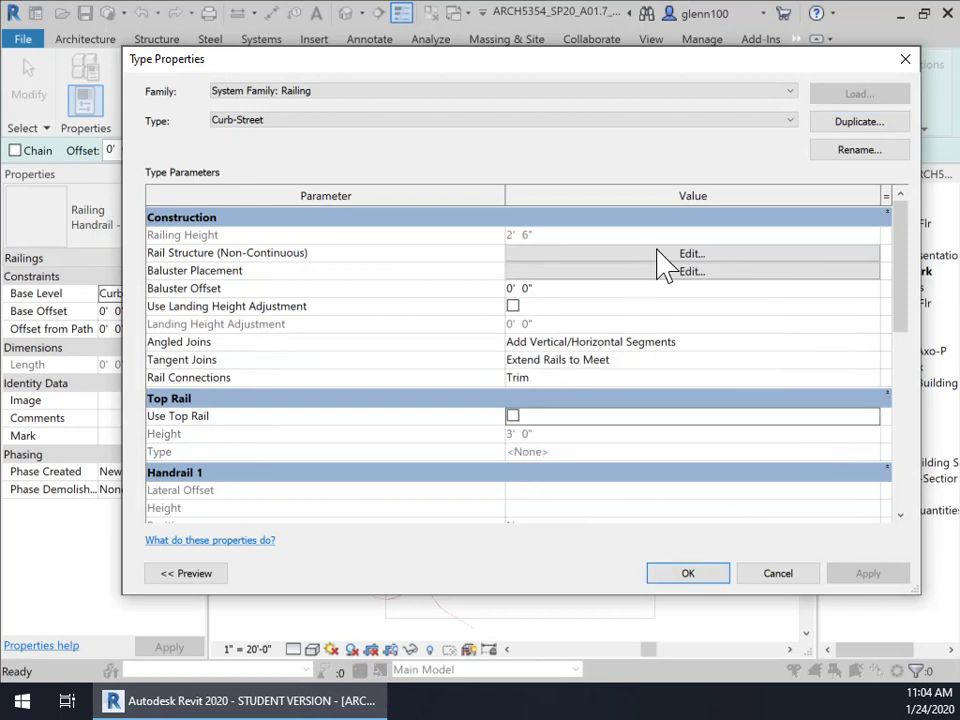
left_click(619, 254)
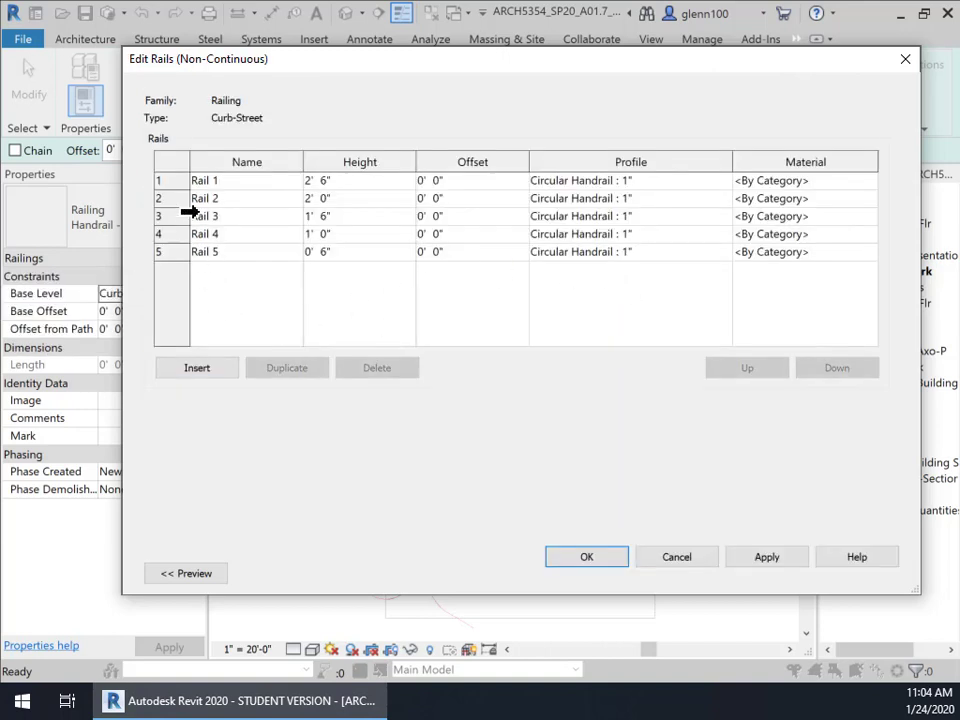
left_click(177, 198)
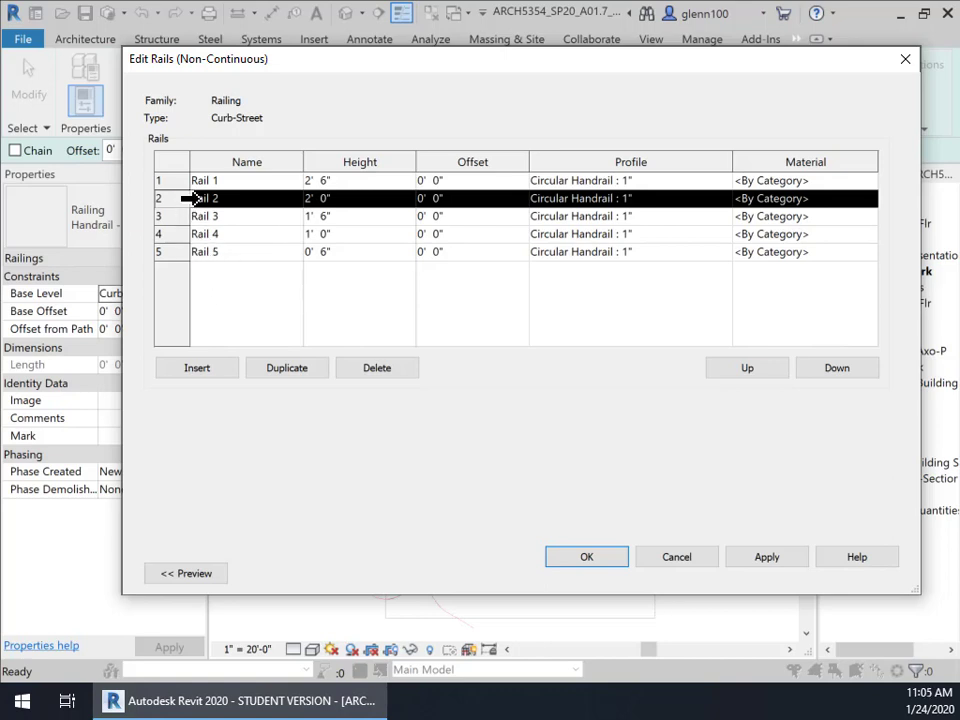
left_click(390, 376)
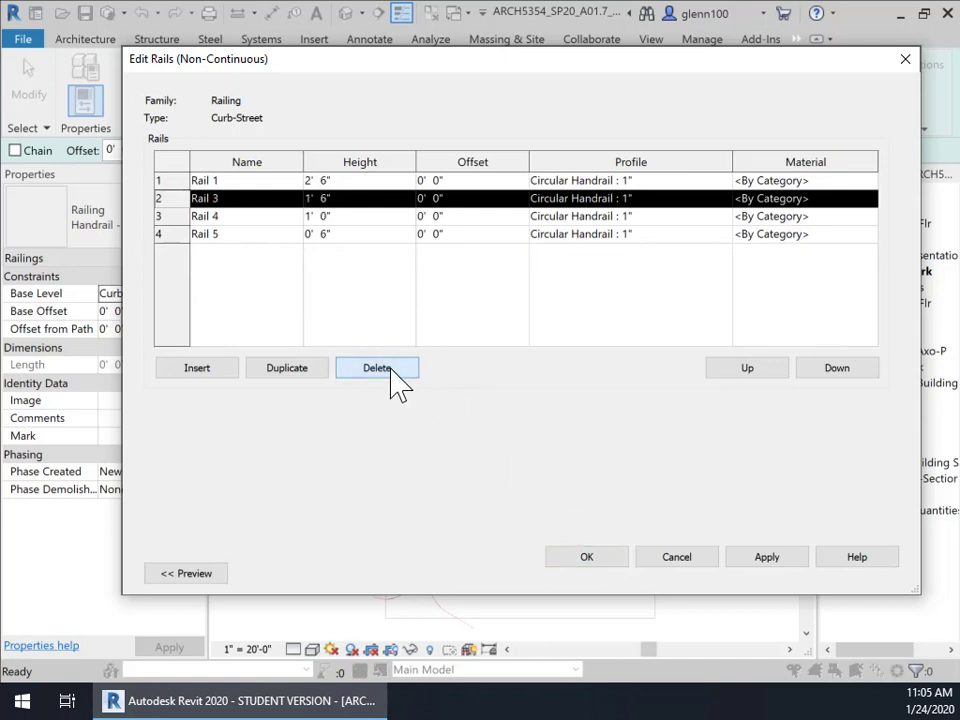
left_click(392, 378)
left_click(392, 372)
left_click(392, 374)
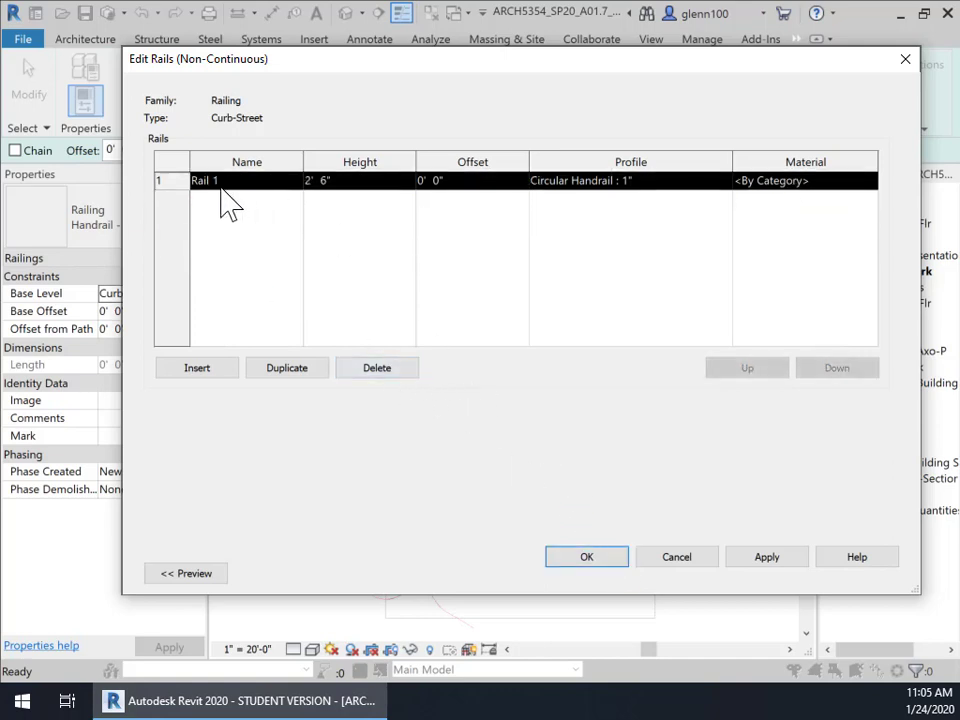
Set Rail 1 of the Curb-Street rail structure to height 0' 0" and profile Curb Profile3 : Curb Profile3.
left_click(325, 182)
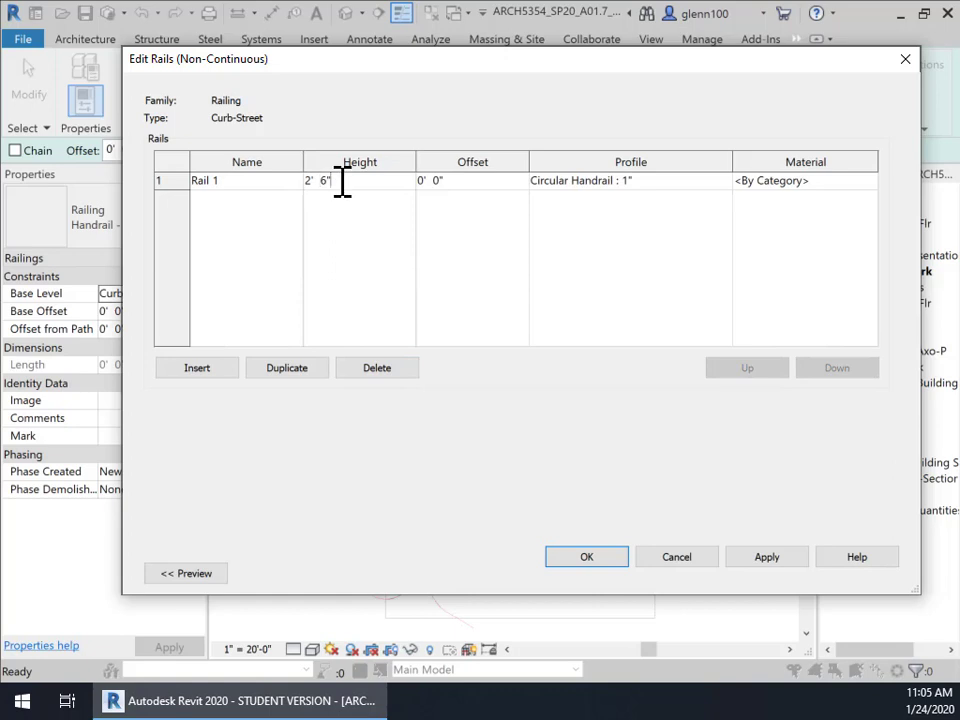
left_click_drag(342, 181, 286, 203)
key("Tab")
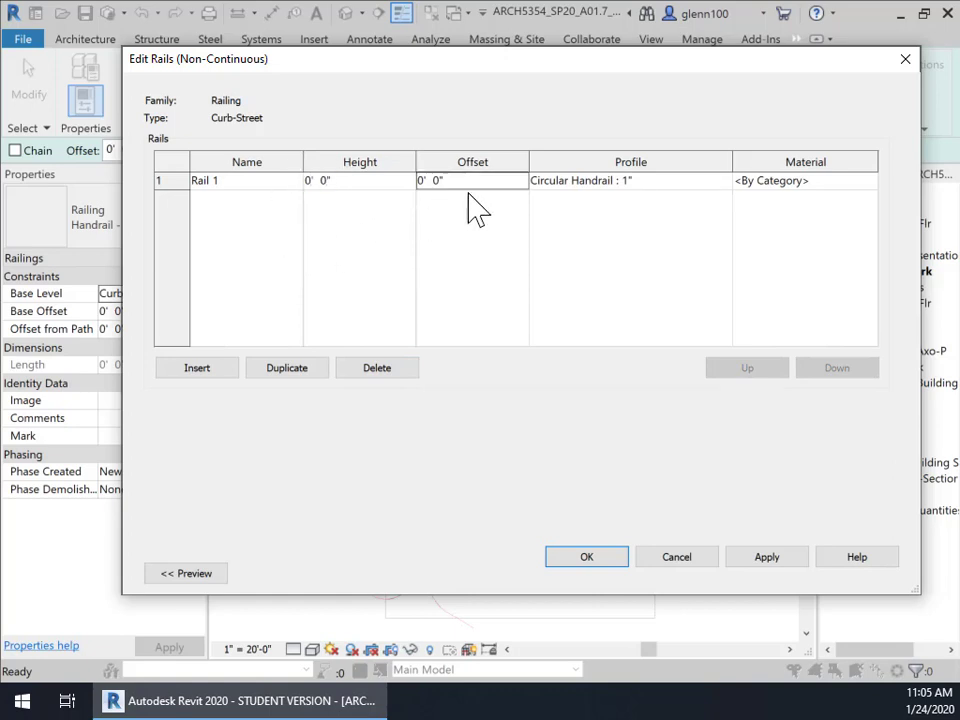
left_click(684, 186)
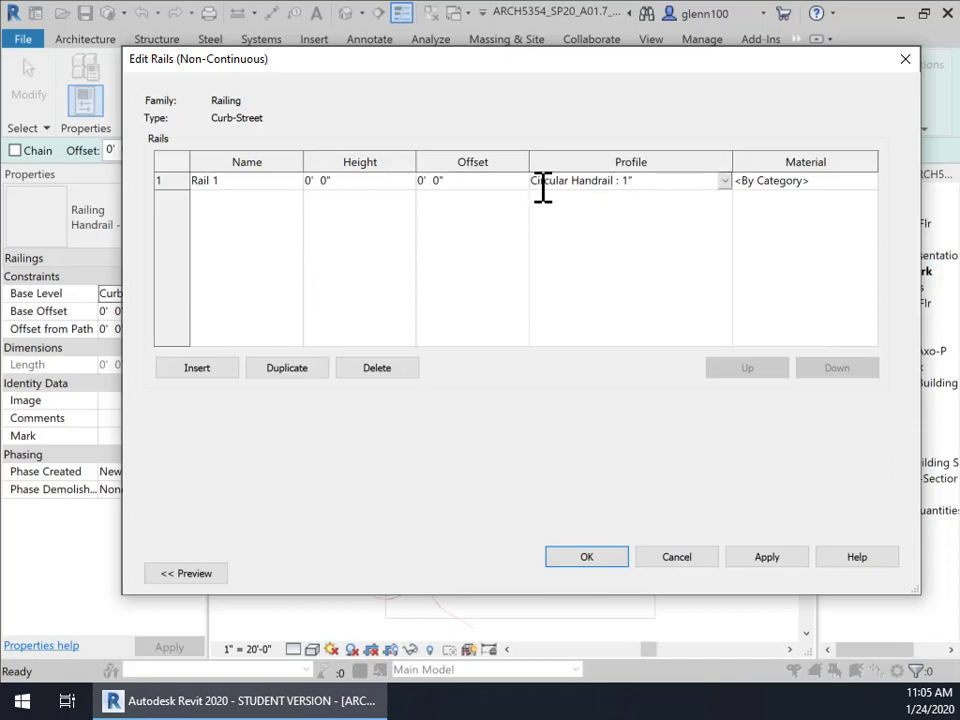
left_click(726, 181)
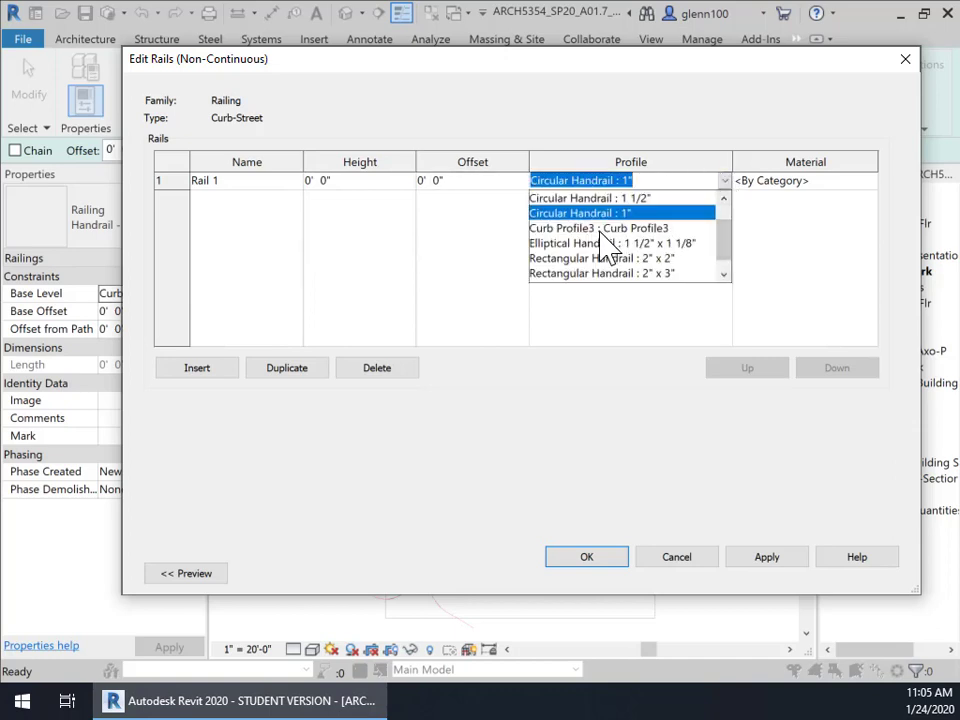
left_click(548, 229)
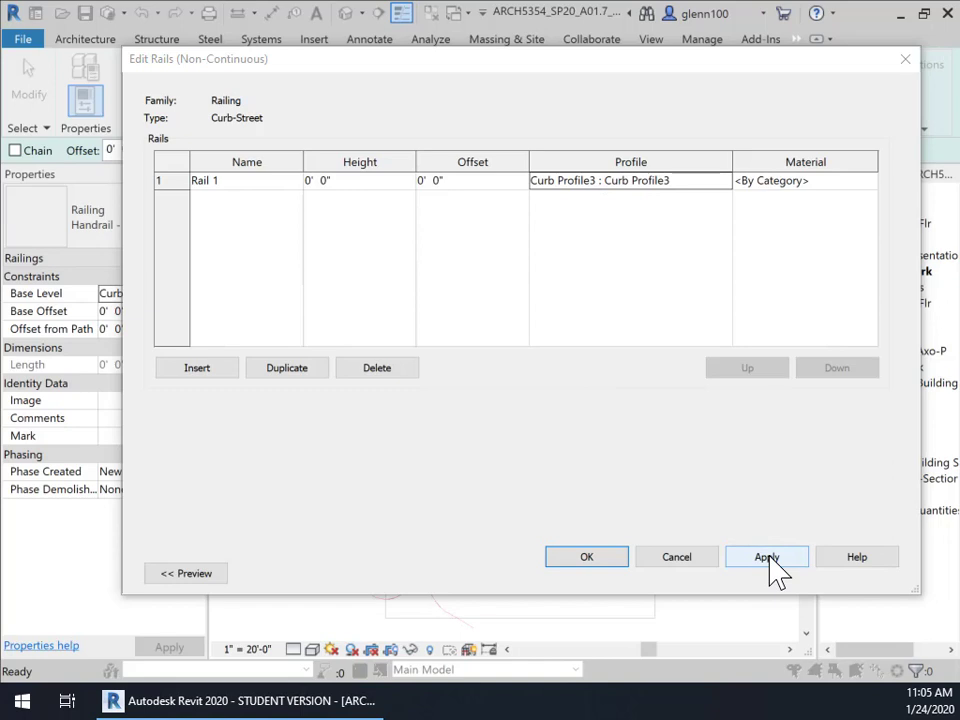
Assign the material Concrete, Cast-in-Place gray to Rail 1 and accept the rail structure.
left_click(766, 184)
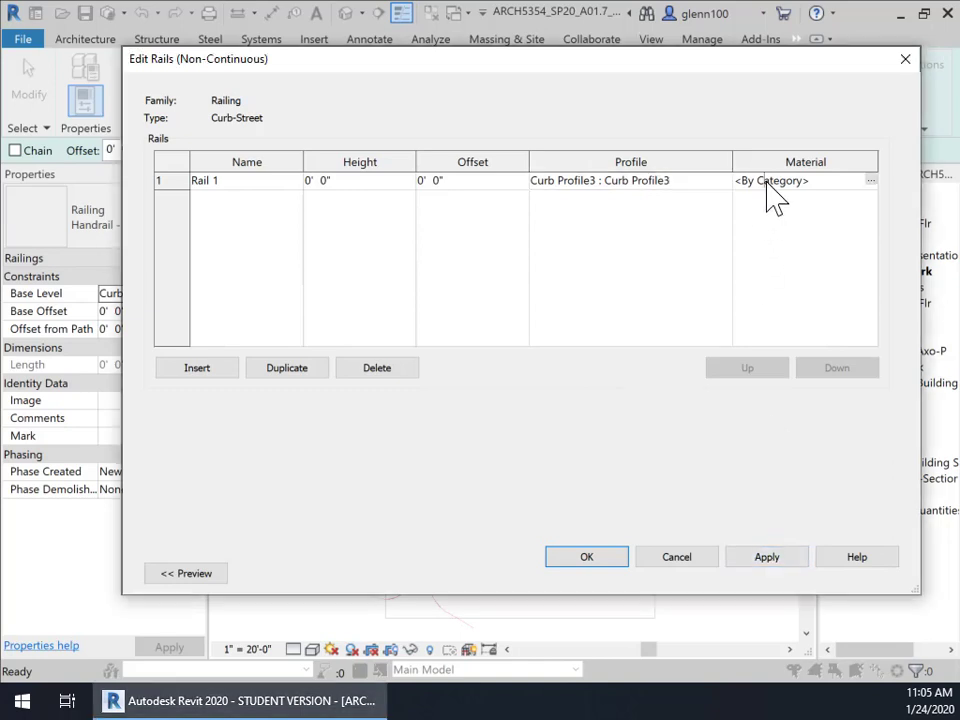
left_click(870, 183)
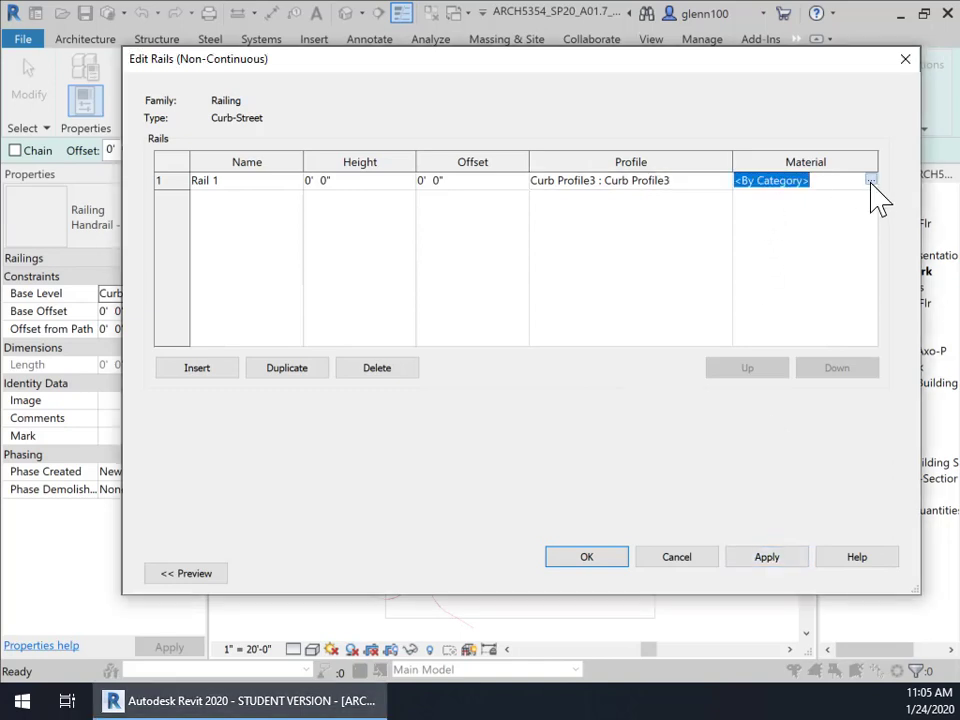
left_click(870, 182)
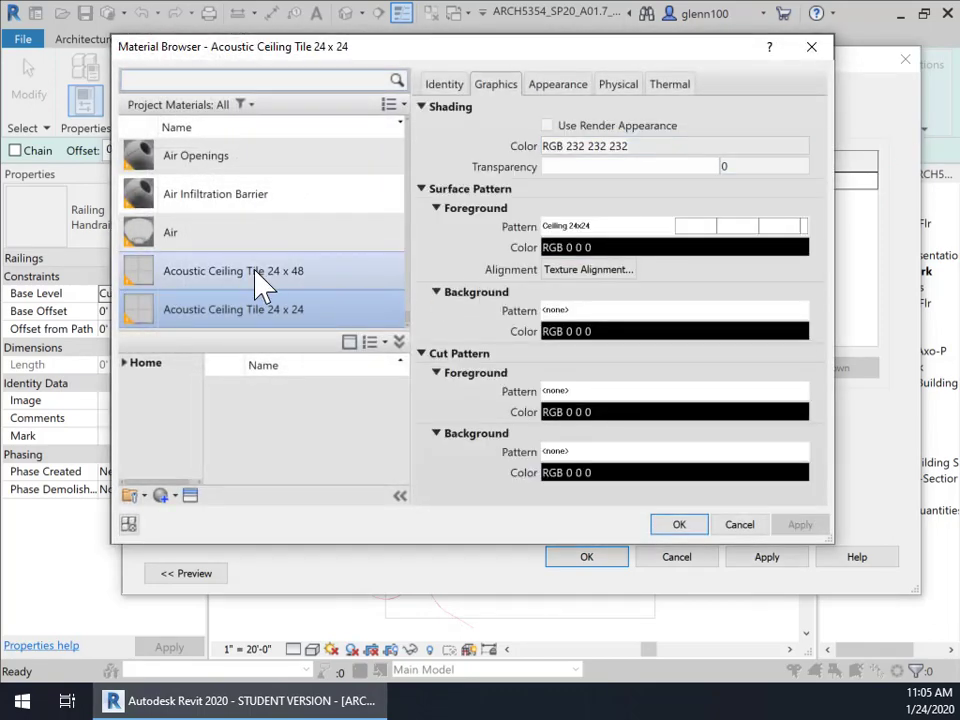
left_click(316, 91)
type("Concrete")
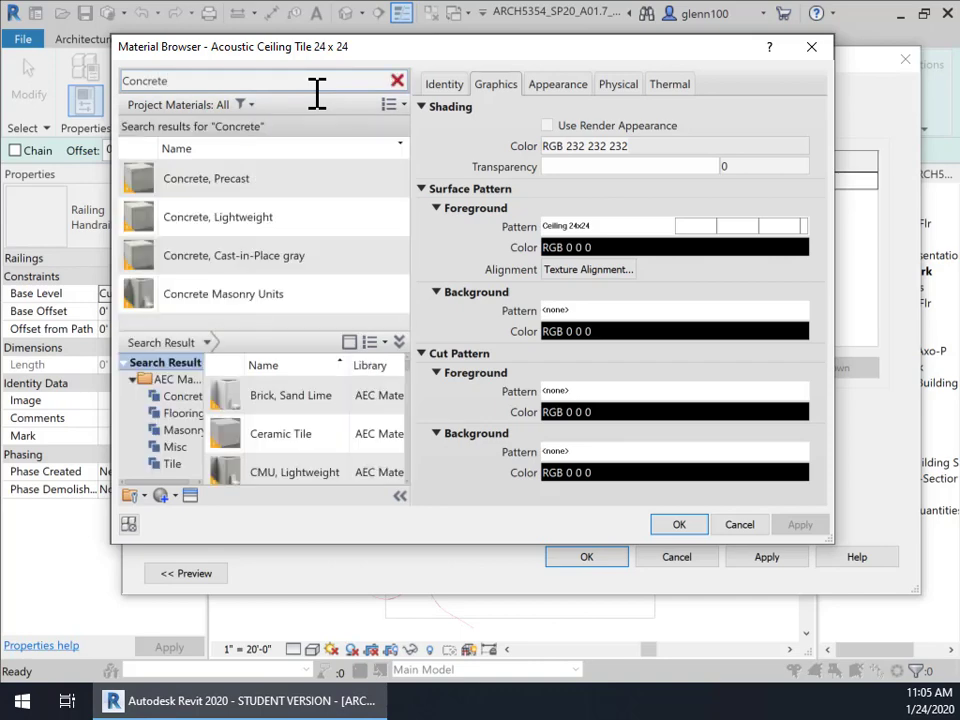
left_click(297, 275)
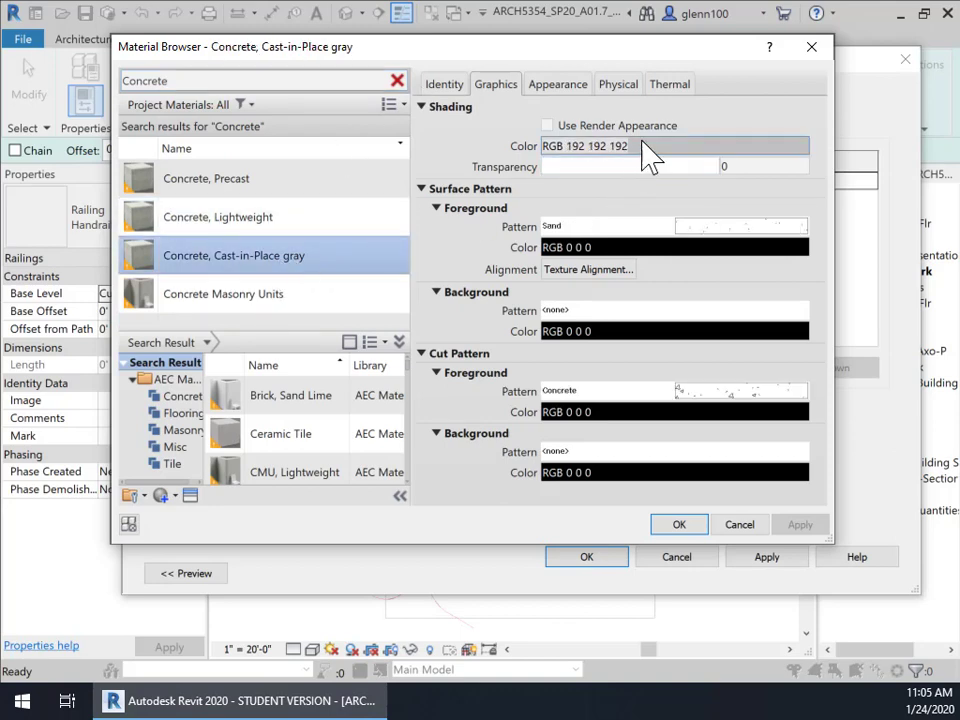
left_click(555, 86)
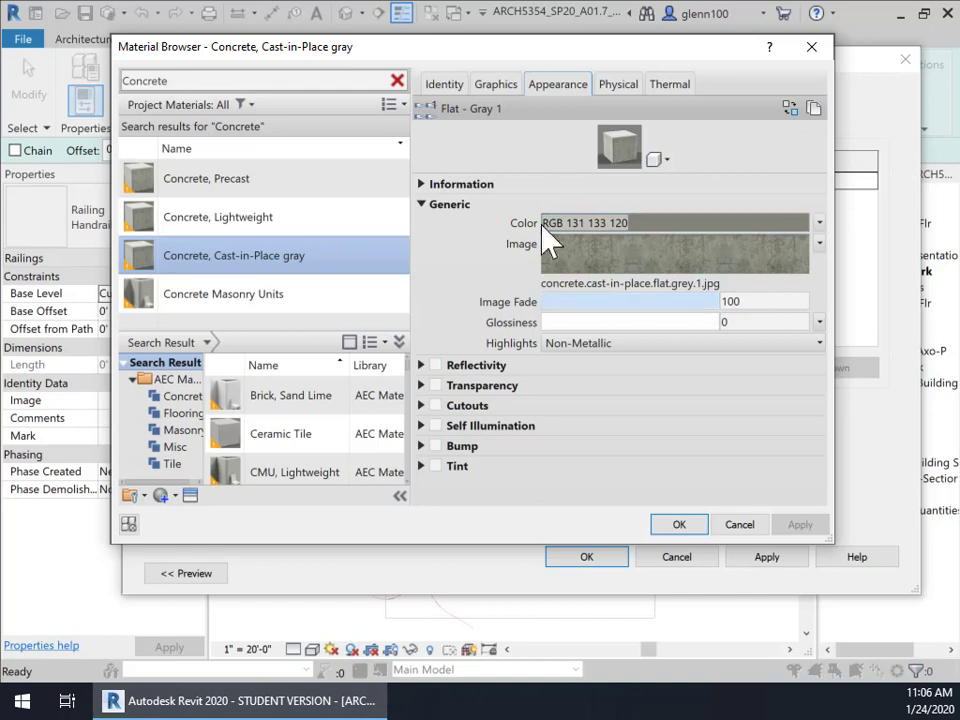
left_click(680, 525)
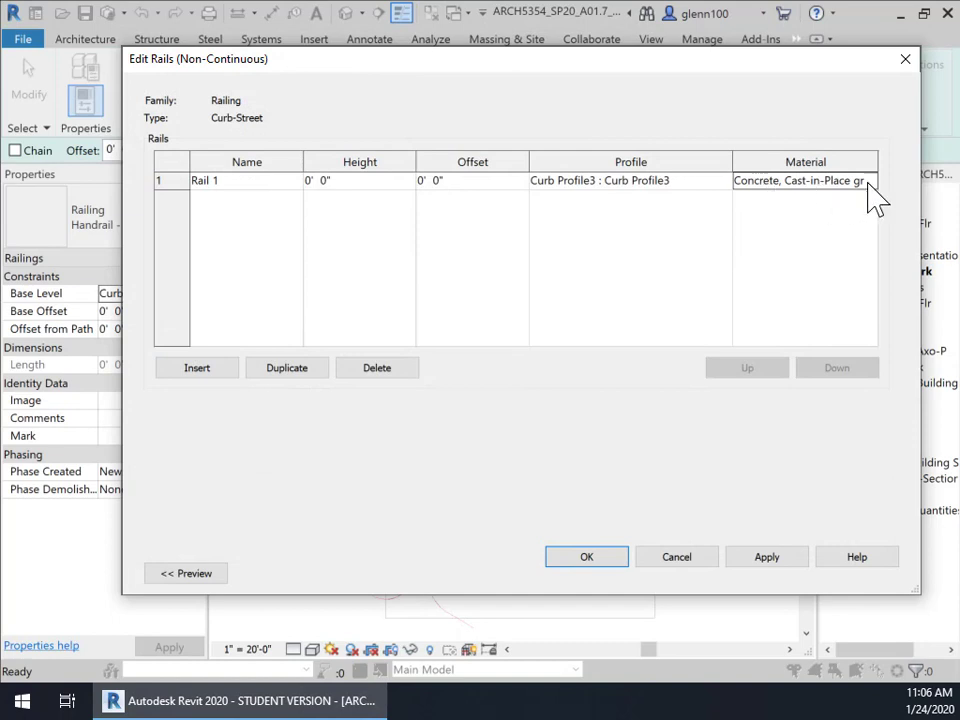
left_click(767, 557)
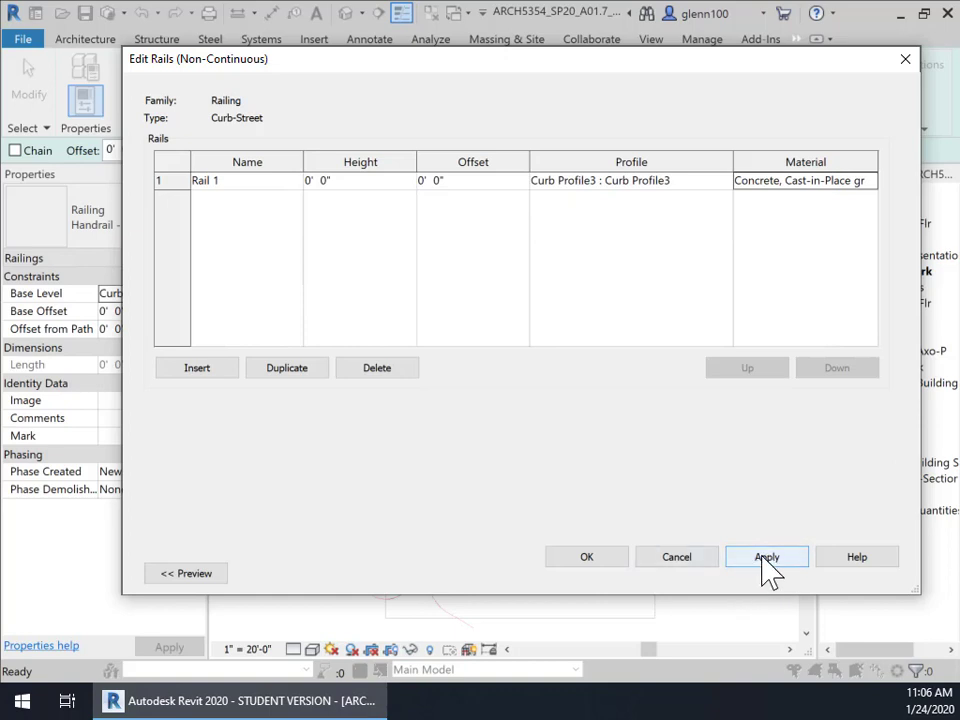
left_click(590, 557)
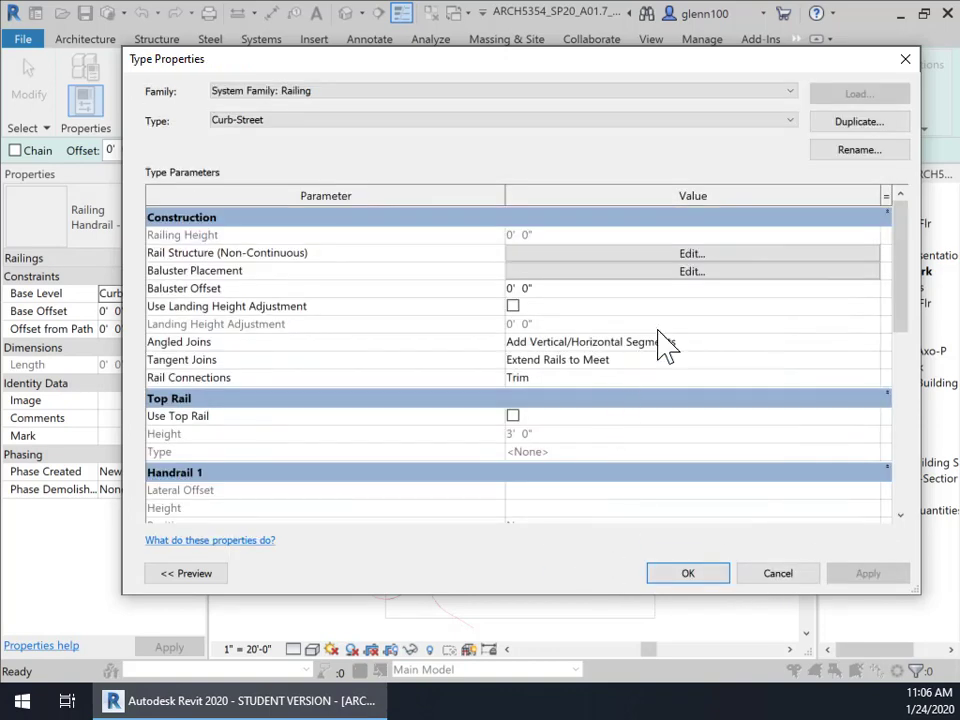
In the baluster placement of Curb-Street, set the regular baluster's family to None.
left_click(692, 272)
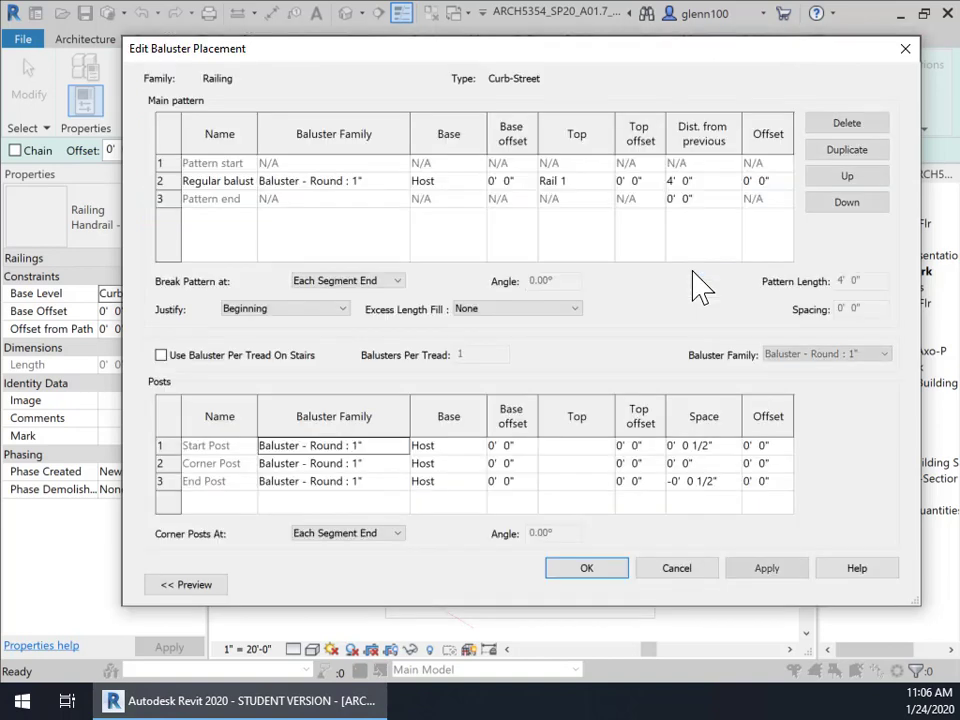
left_click(401, 186)
left_click(401, 184)
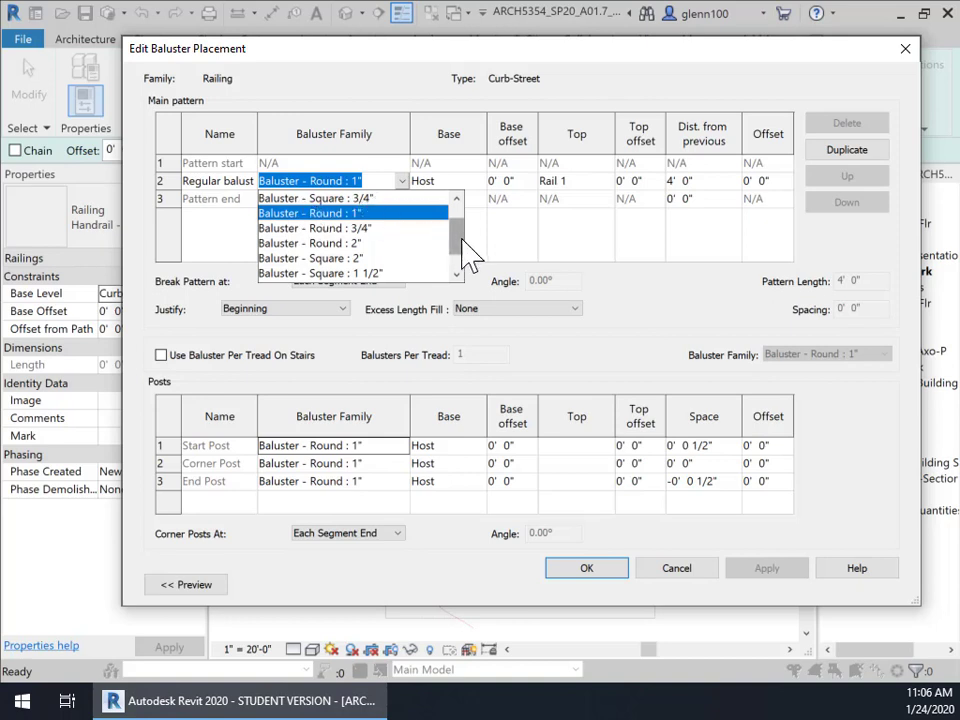
left_click_drag(459, 235, 455, 212)
left_click(280, 198)
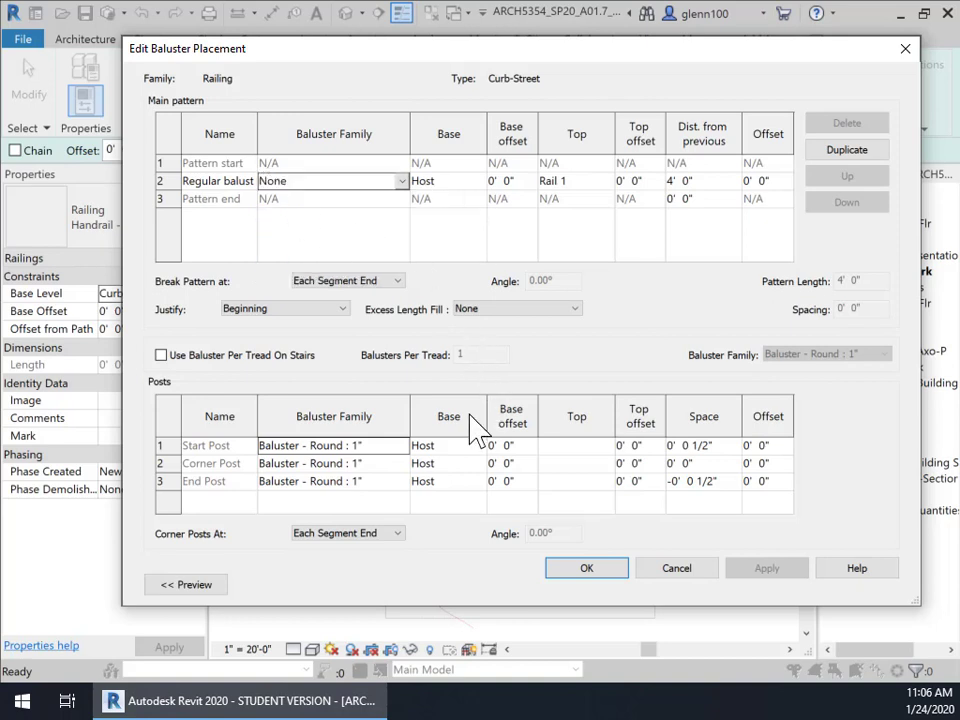
Set the start, corner and end posts' baluster family to None and accept the Curb-Street type changes.
left_click(405, 450)
left_click_drag(456, 505, 456, 480)
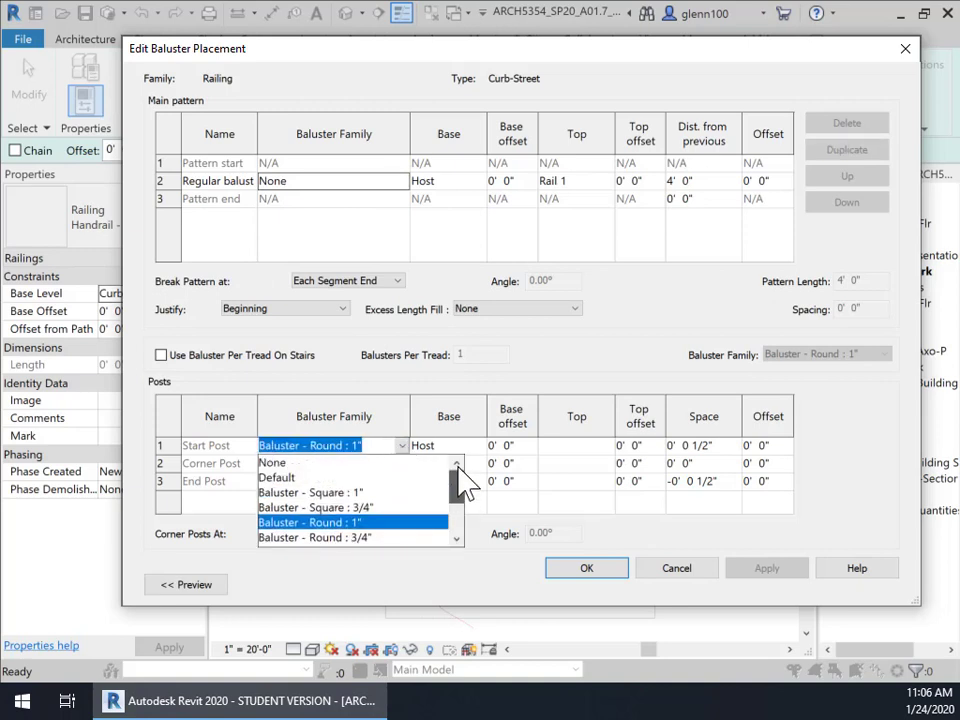
left_click(285, 461)
left_click(390, 461)
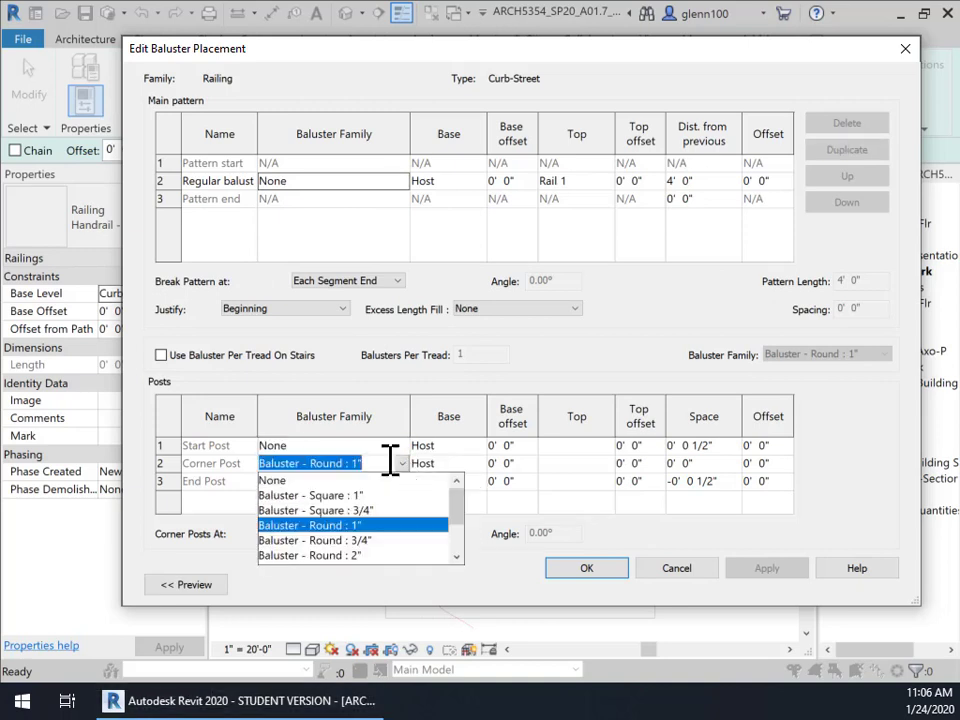
left_click(305, 481)
left_click(400, 483)
left_click(401, 482)
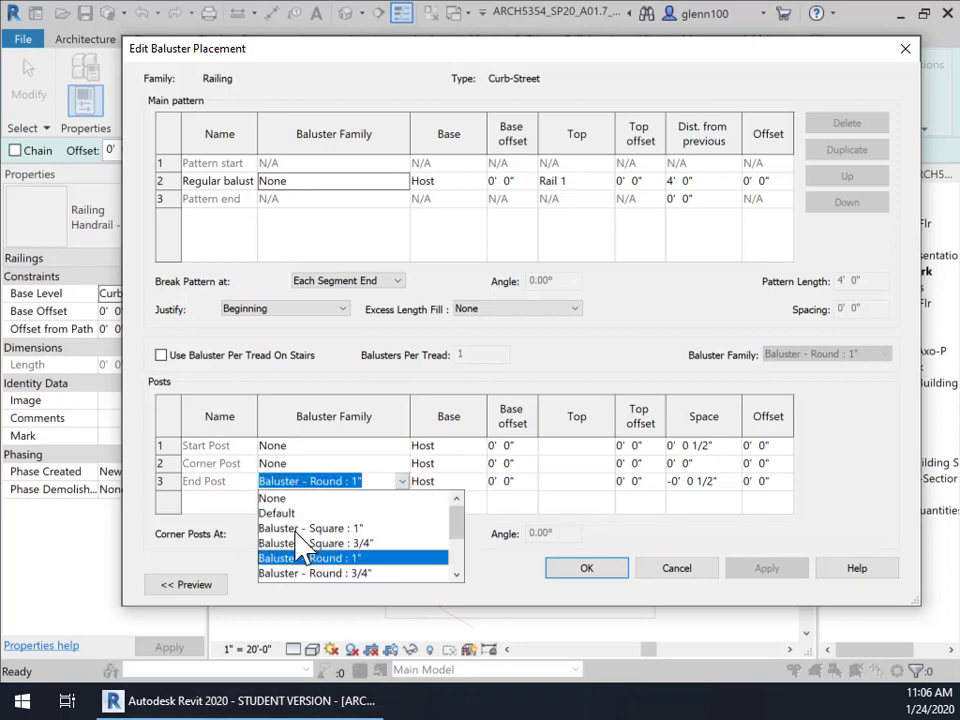
left_click(278, 499)
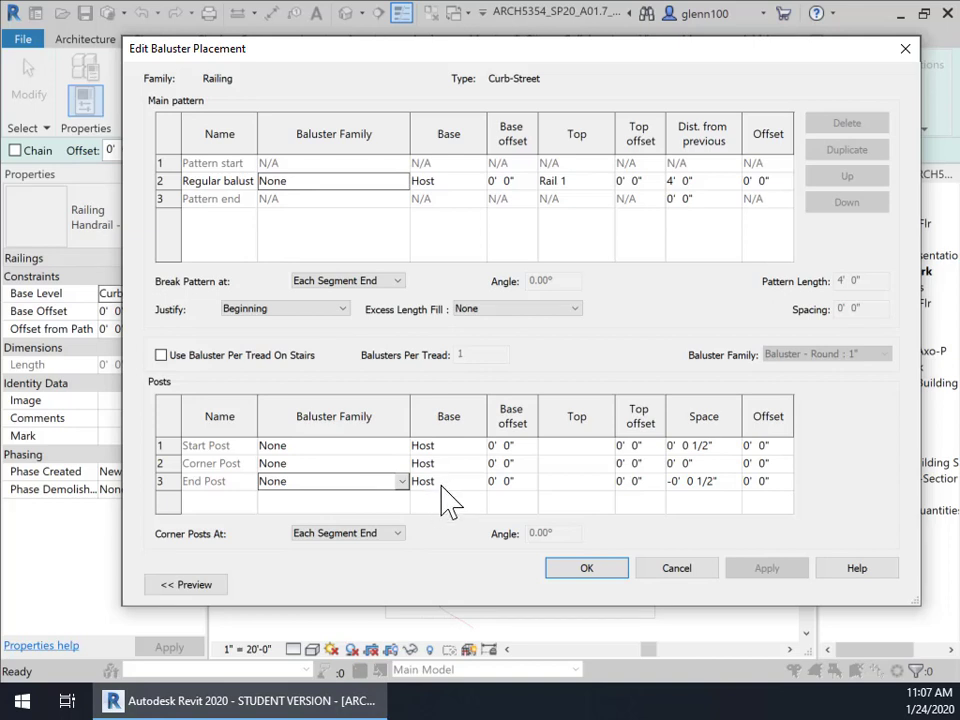
left_click(587, 568)
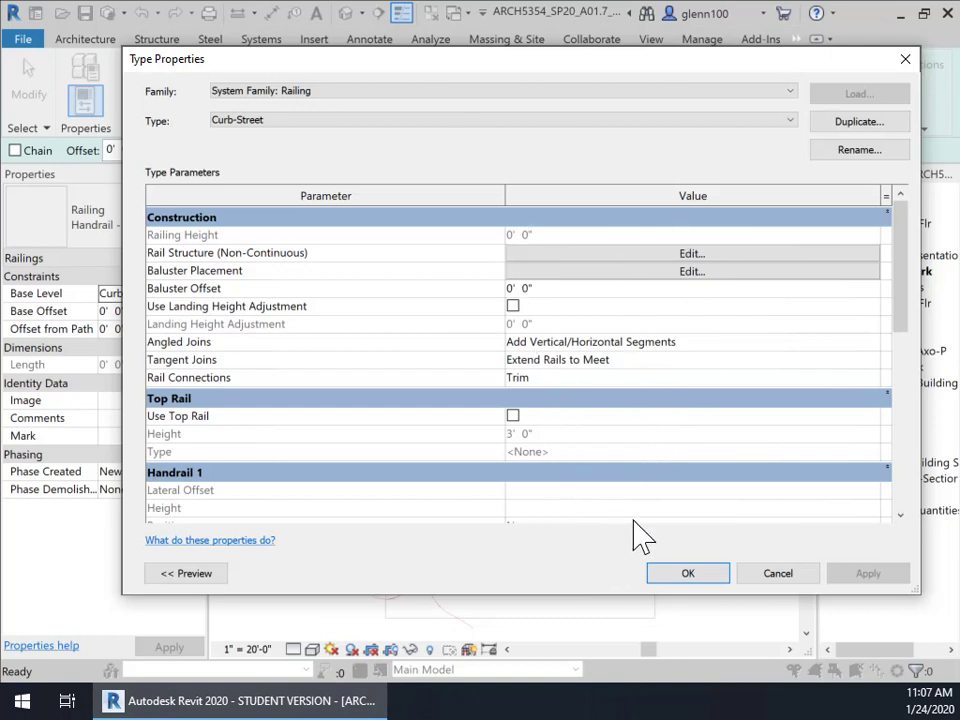
left_click(688, 573)
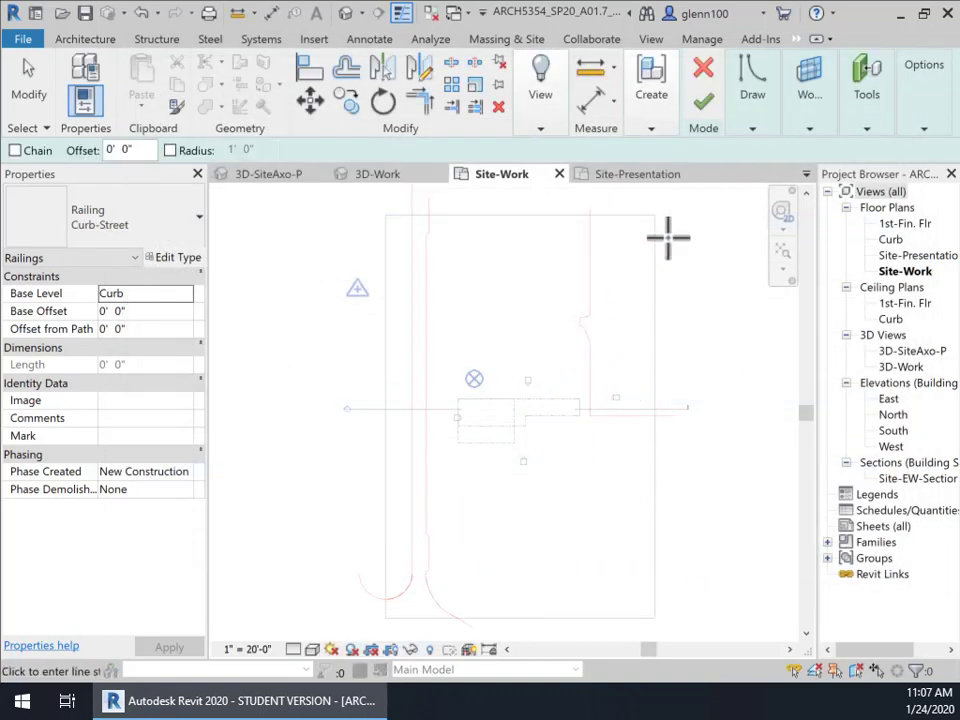
Create the curb railing path by picking the long straight reference line of the west street edge and its adjoining arc, then finish the sketch.
left_click(754, 126)
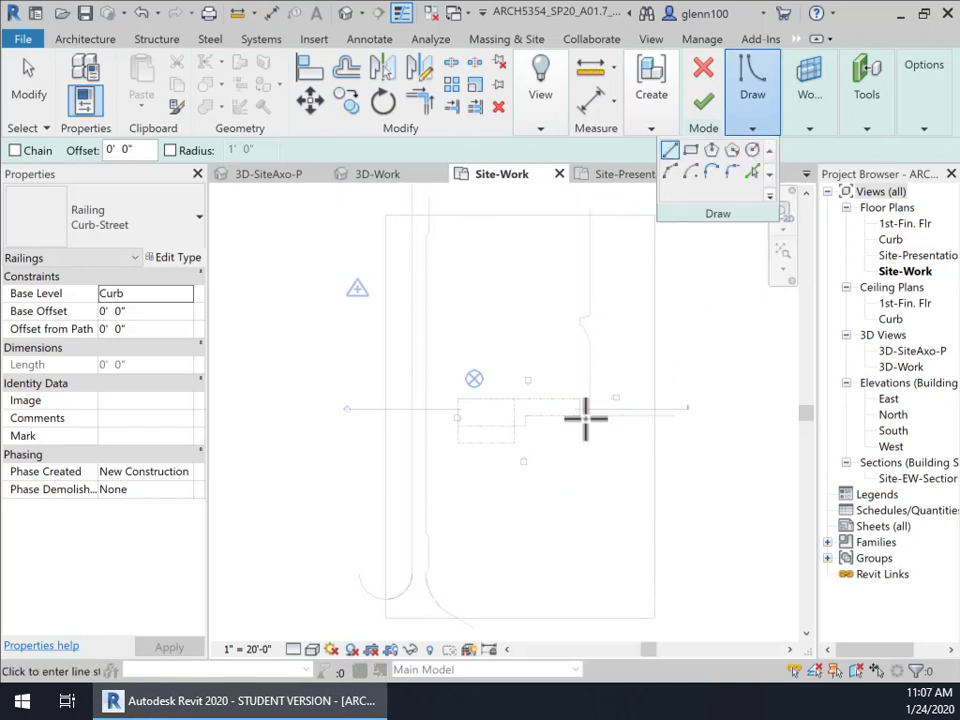
left_click(52, 84)
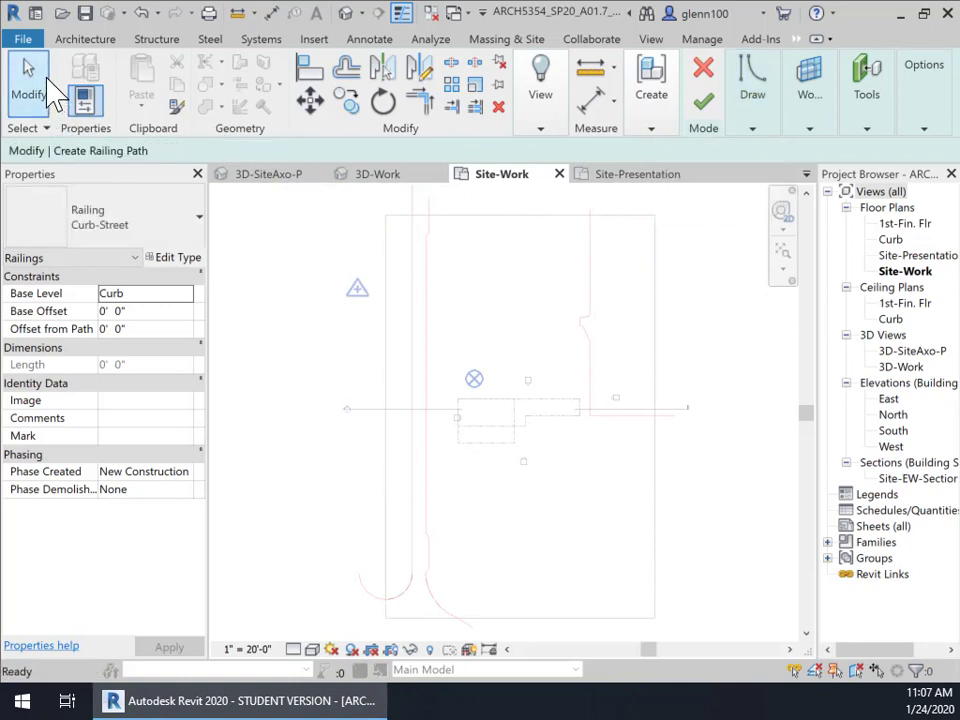
left_click(754, 126)
left_click(754, 174)
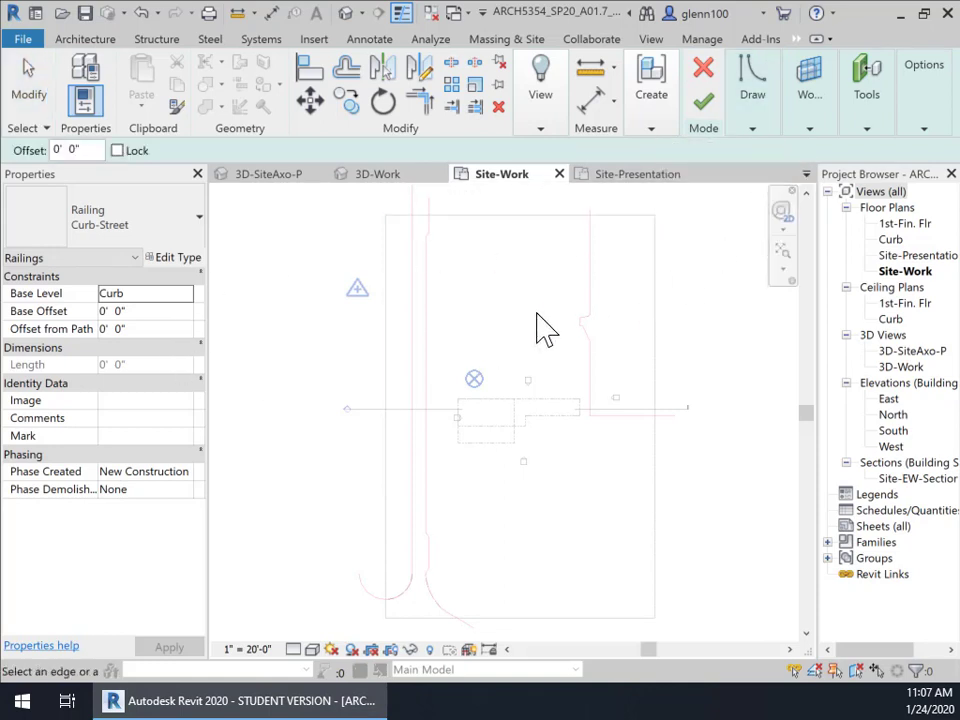
left_click(415, 323)
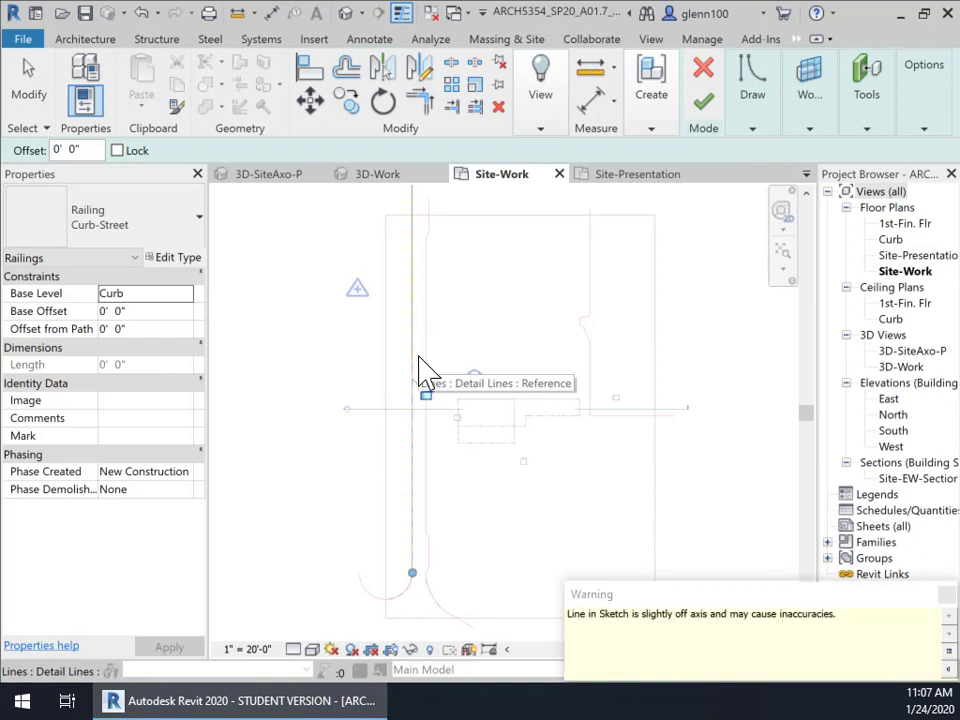
left_click(401, 604)
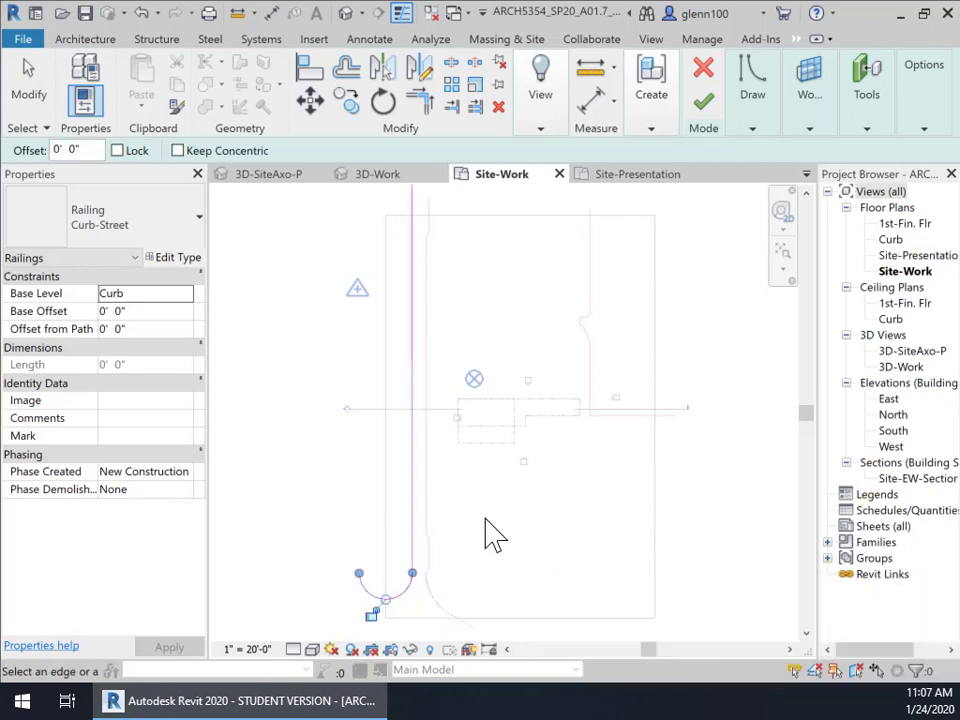
scroll(489, 531, "down", 1)
middle_click_drag(489, 531, 481, 501)
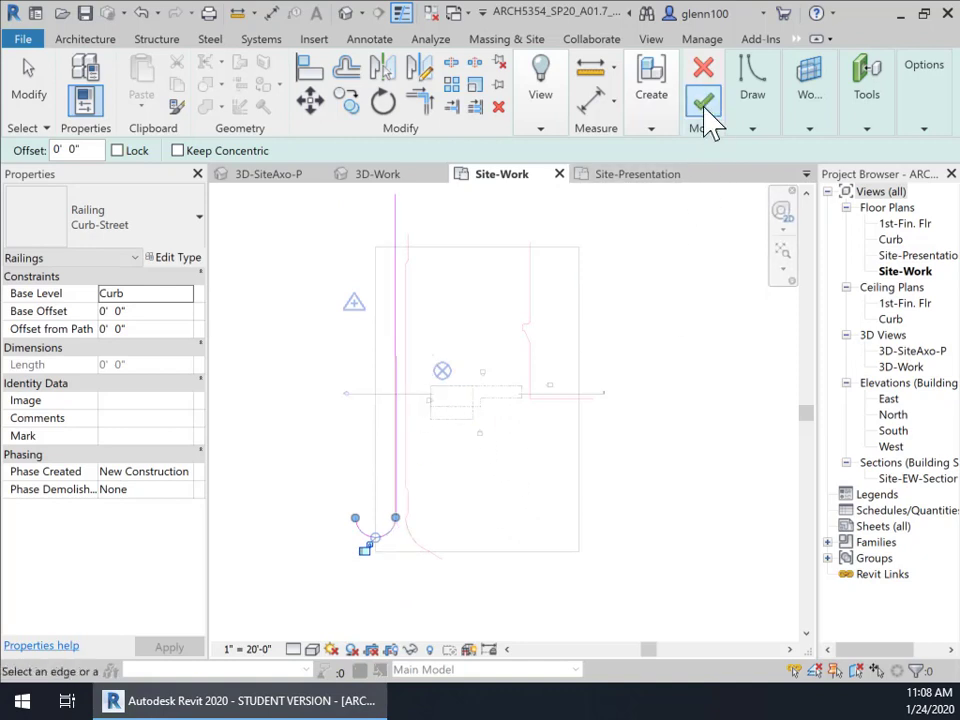
left_click(706, 110)
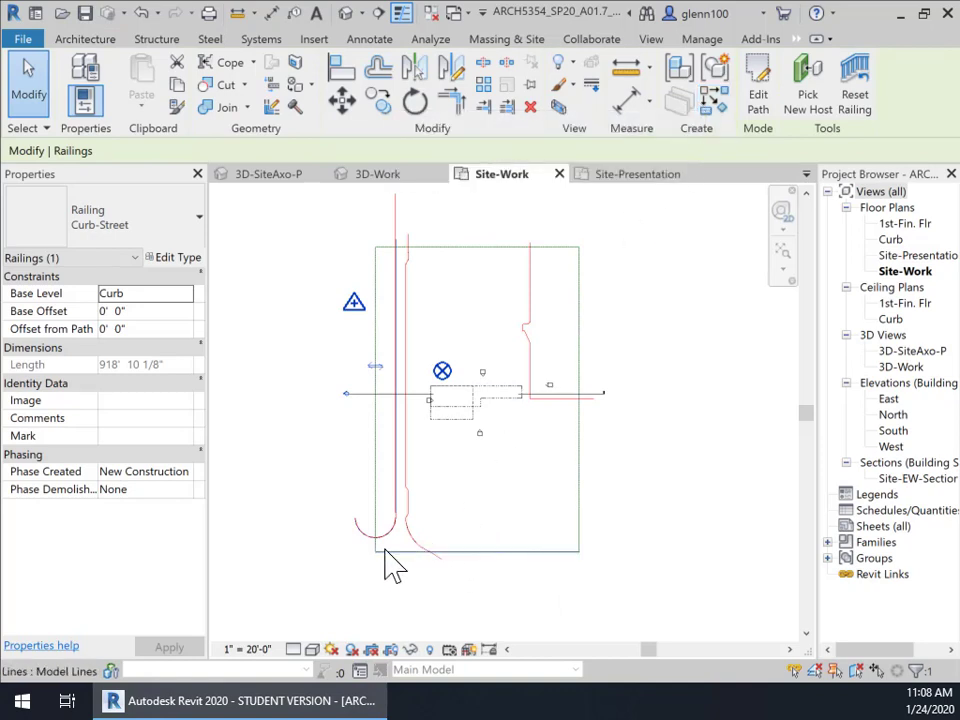
Open the 3D-SiteAxo-P view at the curved end of the street curb and set its visual style to Realistic.
scroll(395, 518, "up", 5)
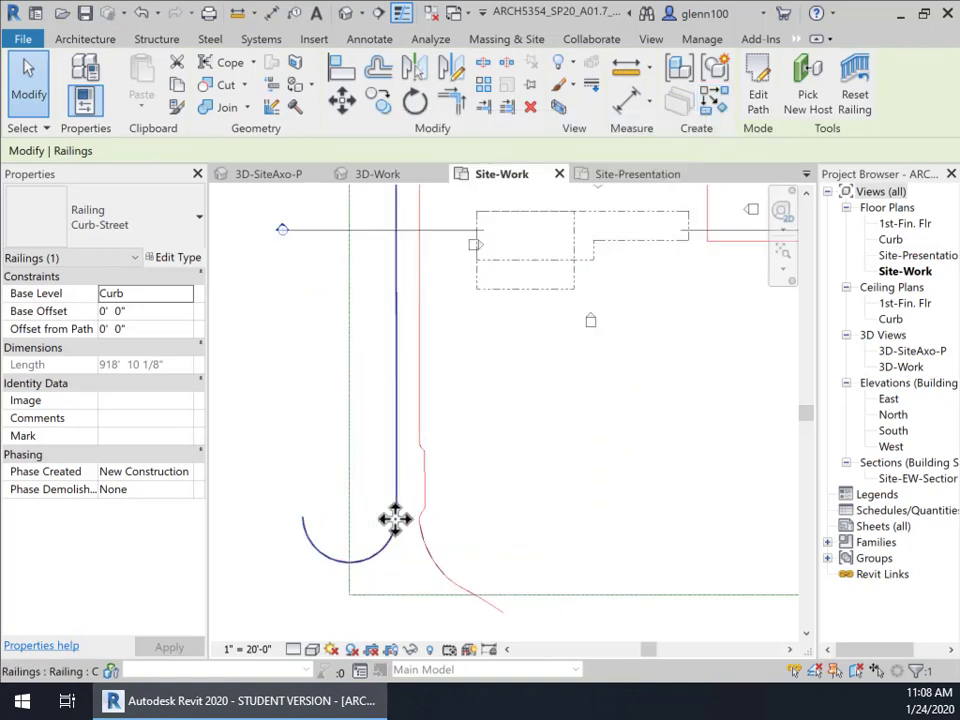
scroll(411, 508, "up", 1)
middle_click_drag(396, 532, 460, 359)
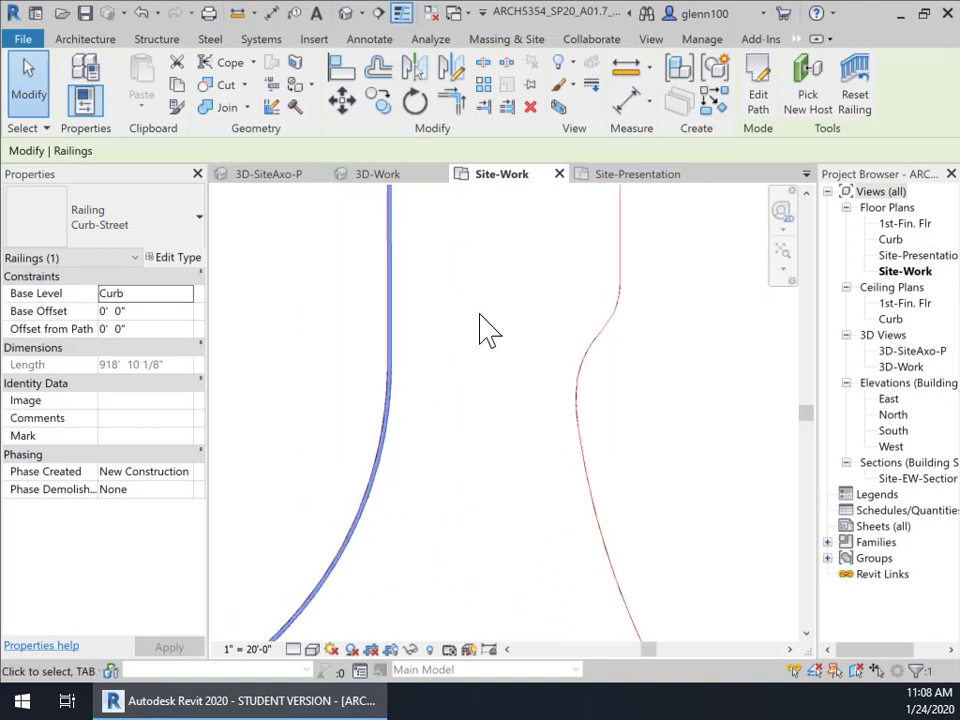
scroll(489, 345, "down", 4)
middle_click_drag(481, 352, 461, 439)
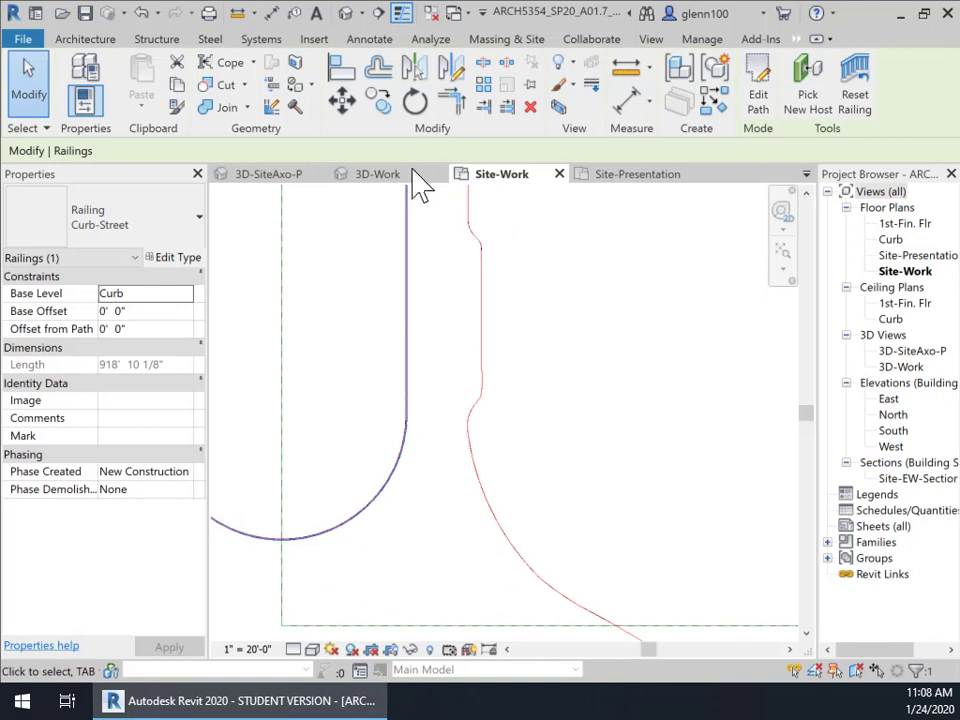
left_click(300, 189)
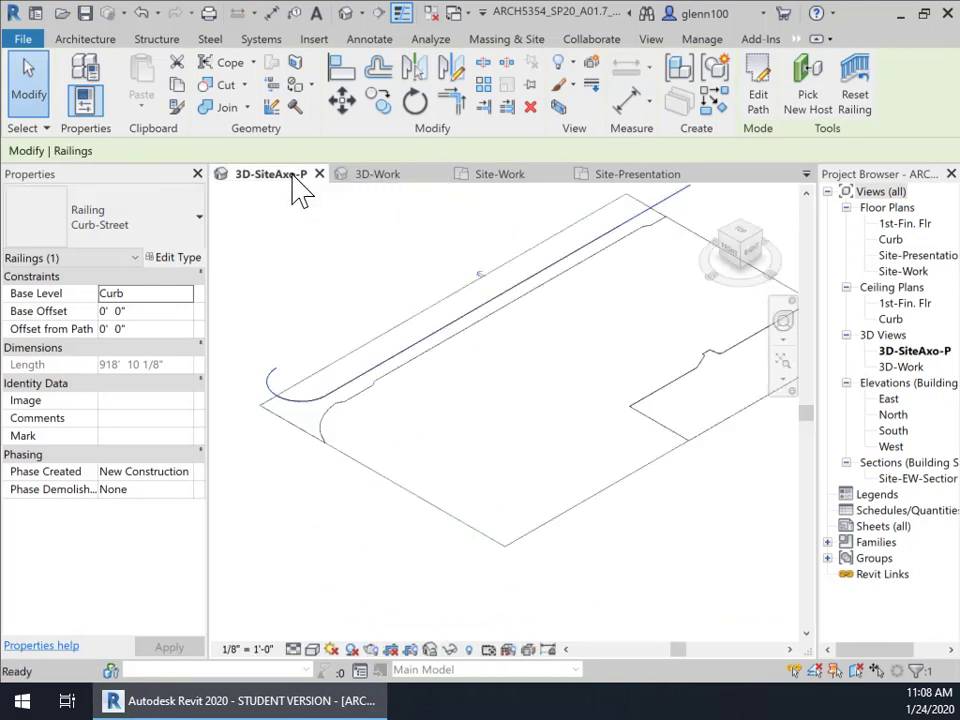
scroll(287, 424, "up", 5)
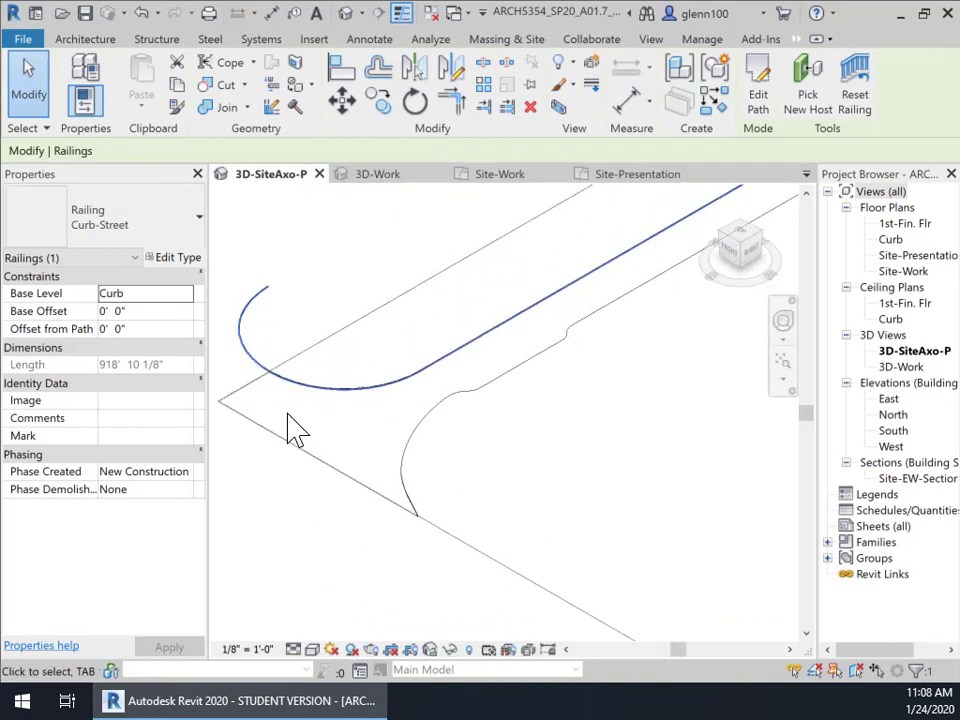
scroll(422, 360, "up", 2)
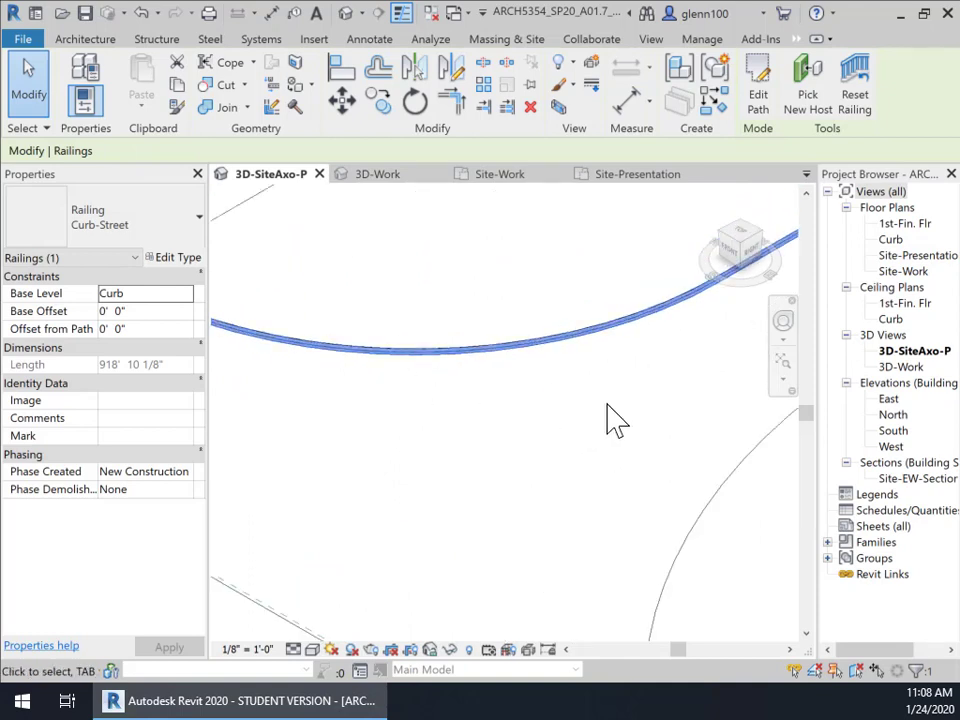
left_click(312, 649)
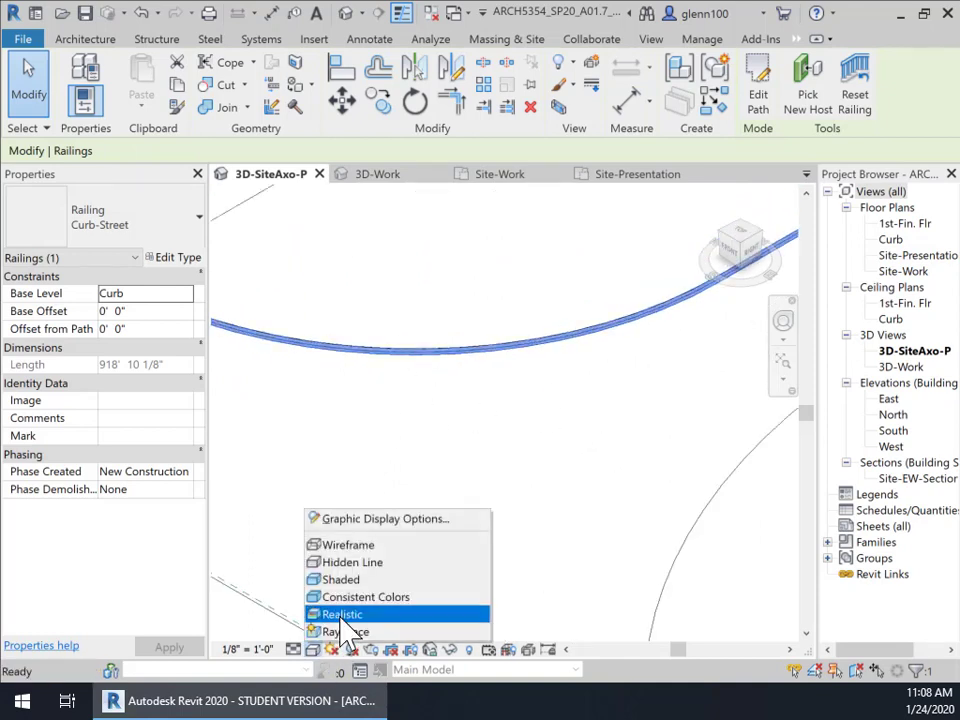
left_click(349, 616)
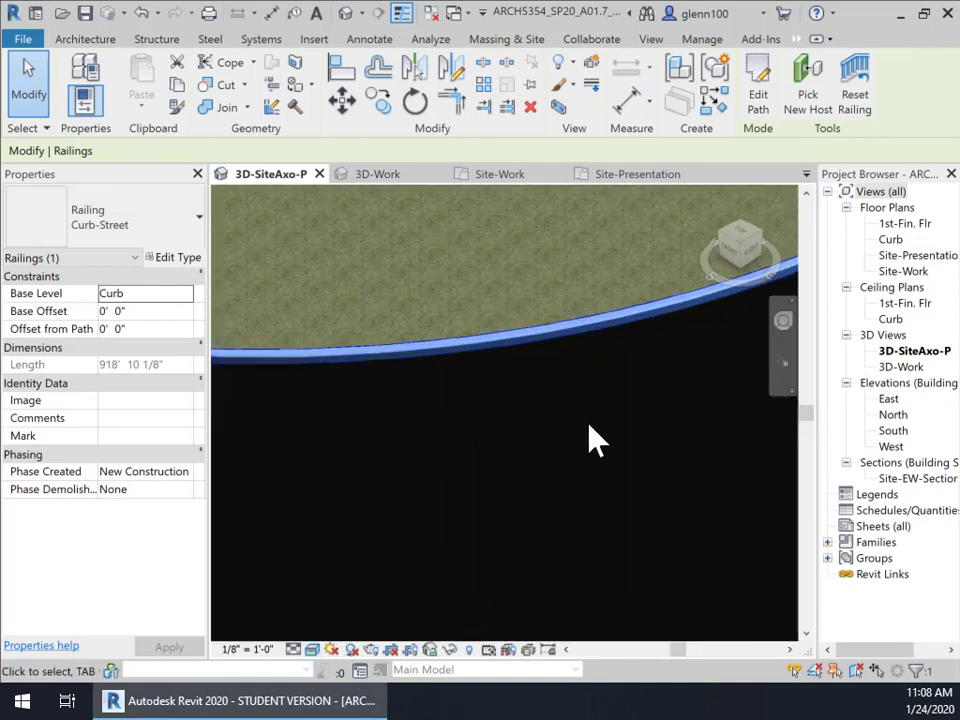
Examine the curved curb in 3D where it crosses the edge of the site topography.
left_click(595, 440)
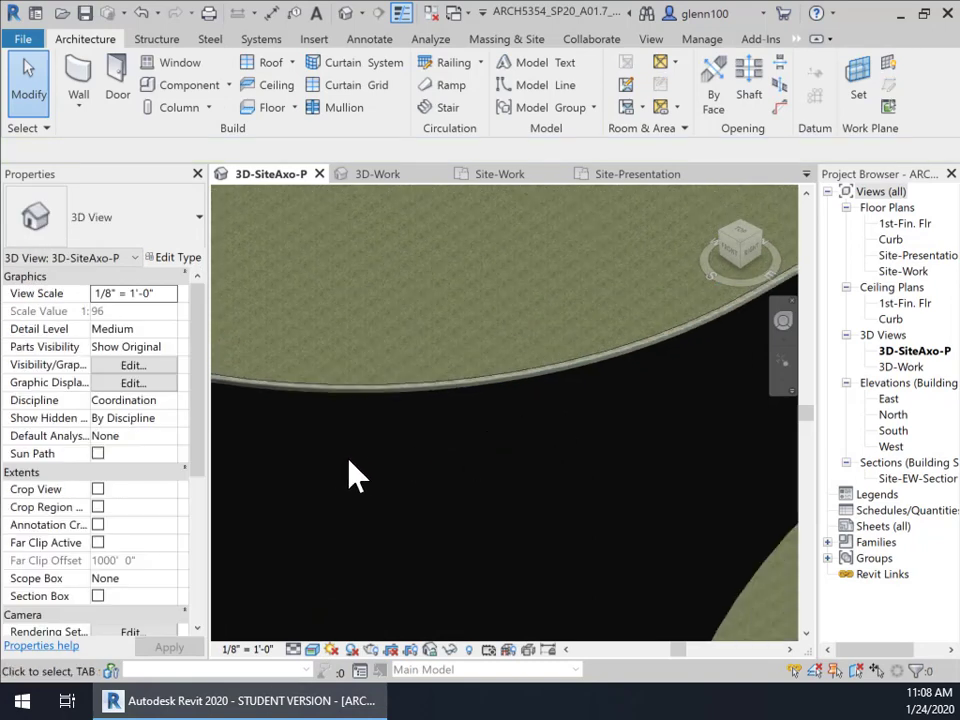
middle_click_drag(354, 471, 688, 472)
scroll(688, 472, "down", 1)
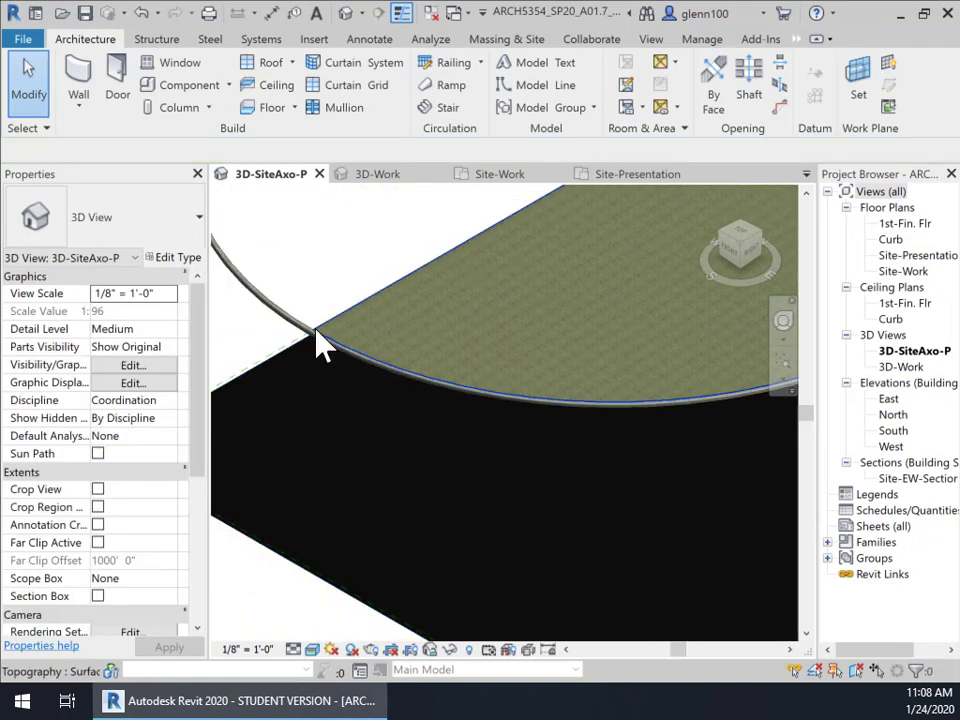
middle_click_drag(435, 439, 372, 485)
scroll(347, 461, "down", 3)
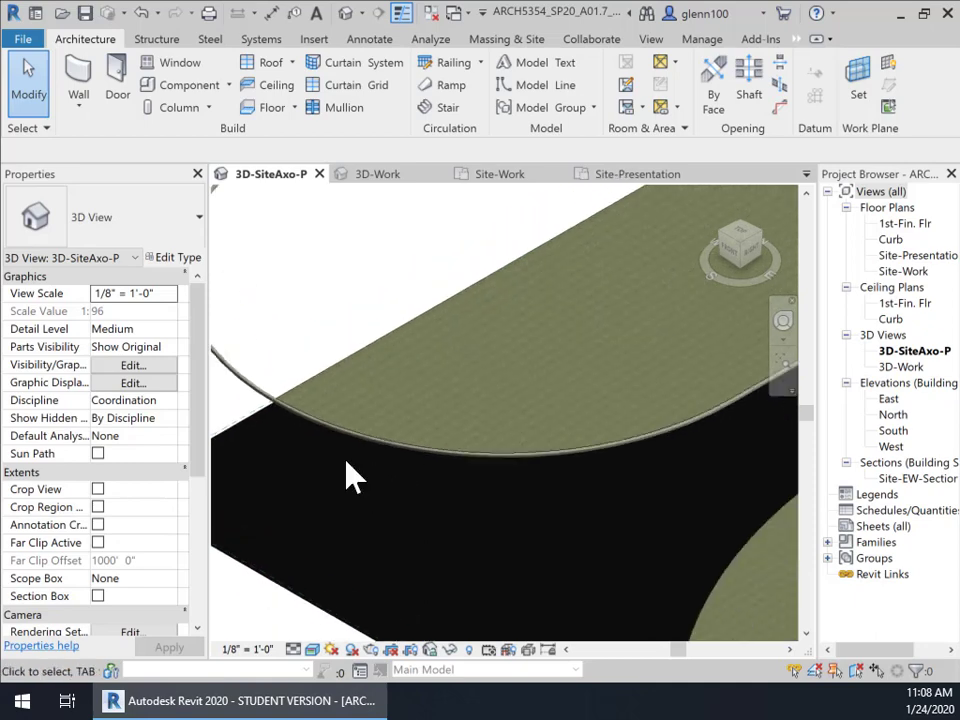
scroll(536, 489, "down", 2)
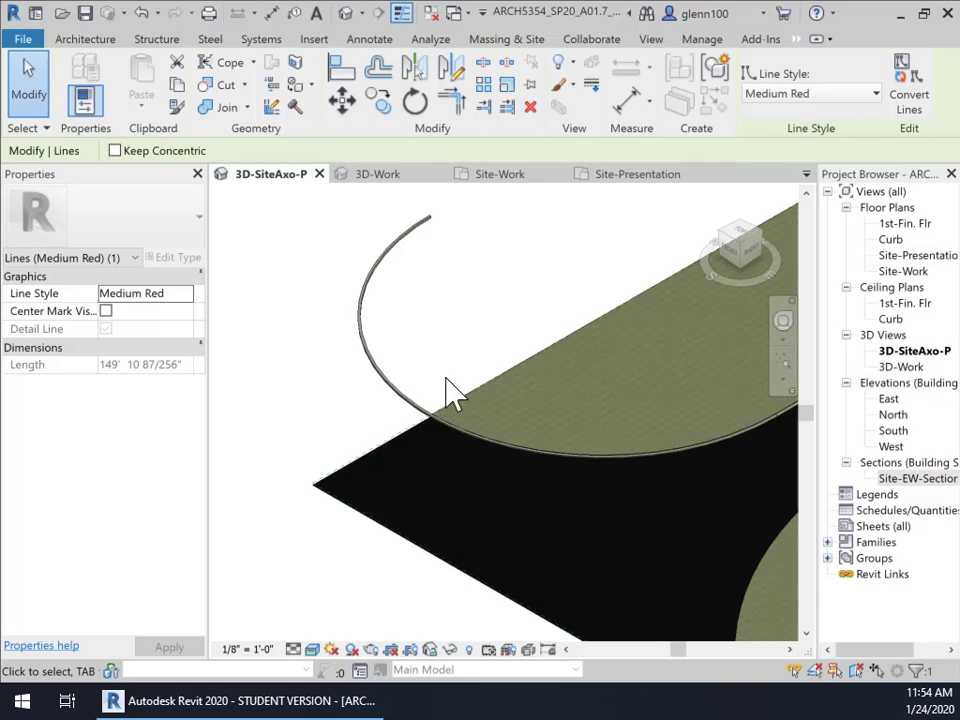
In the Site-Work plan, select the Curb-Street railing lying over the reference arc and open its path for editing.
left_click(492, 176)
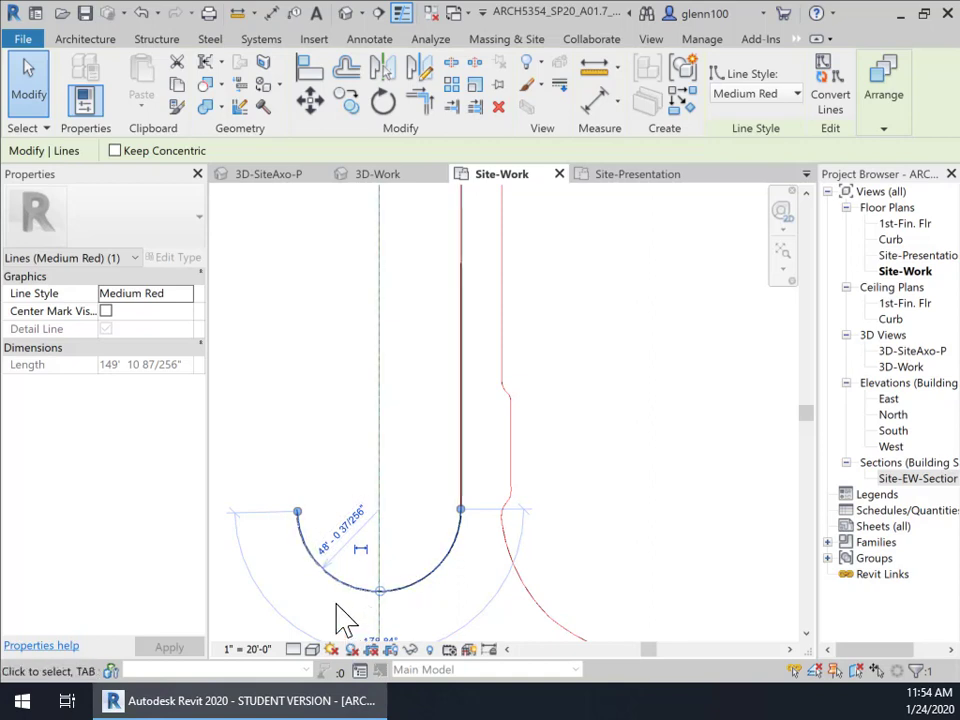
scroll(340, 610, "up", 2)
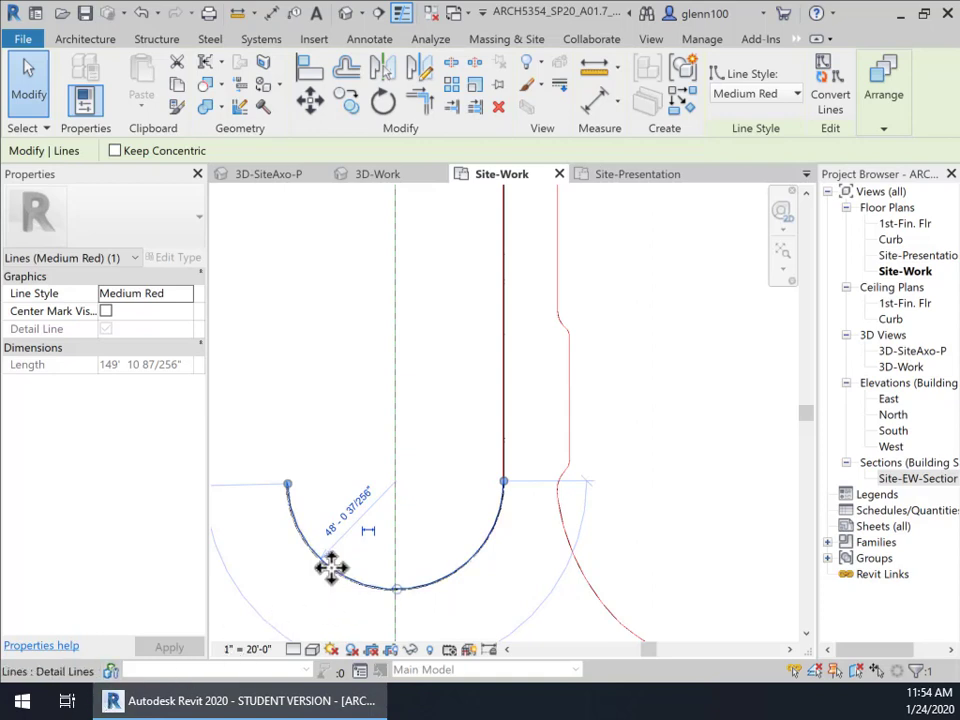
scroll(321, 598, "up", 2)
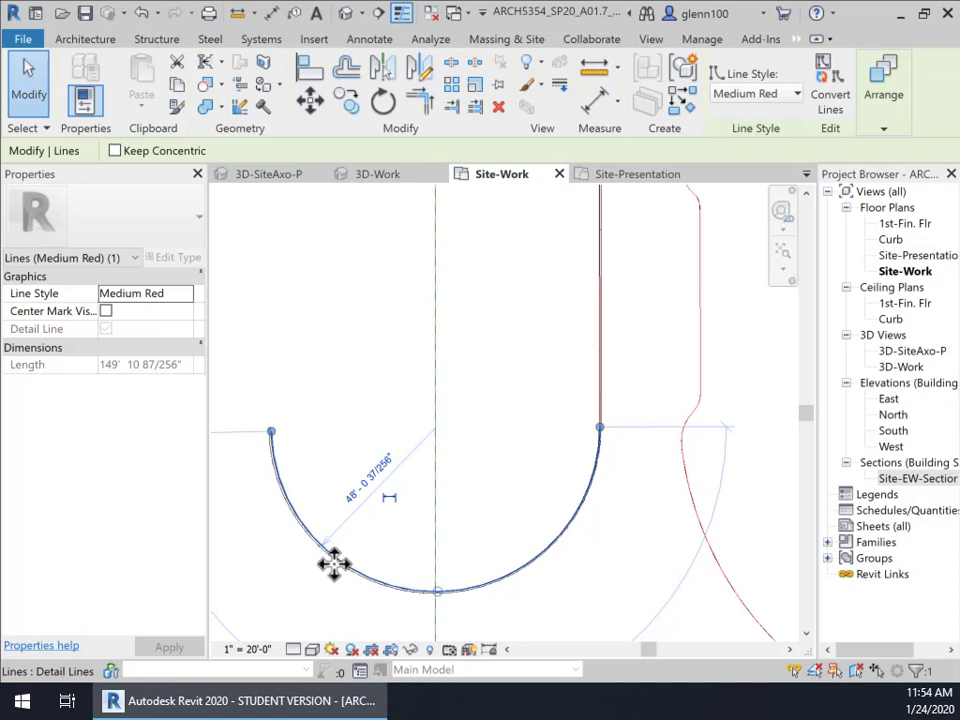
key("Tab")
key("Tab")
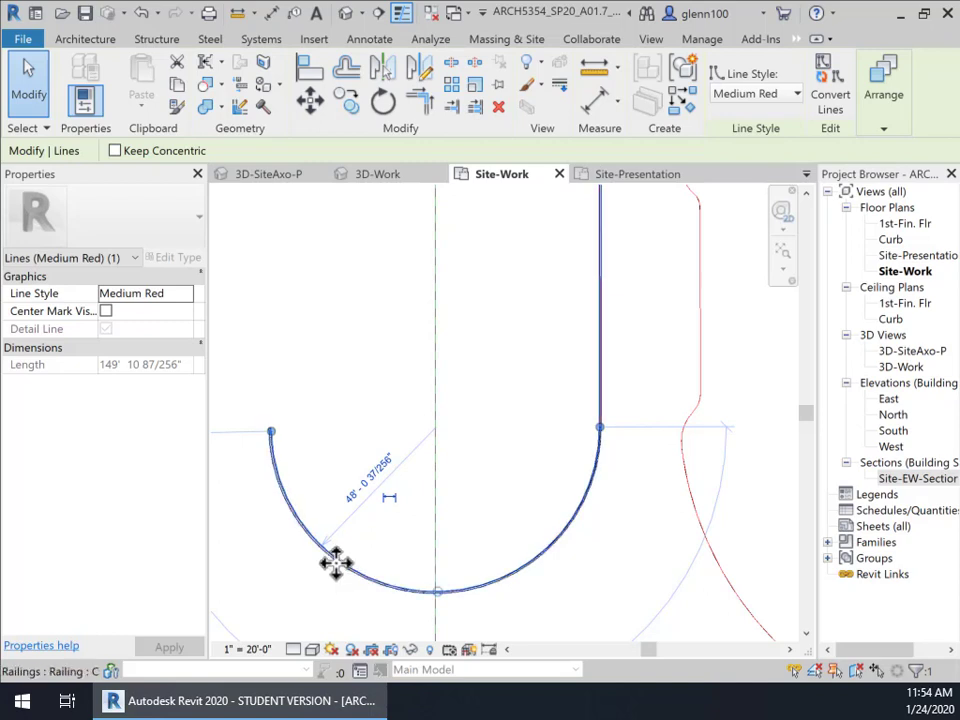
left_click(338, 566)
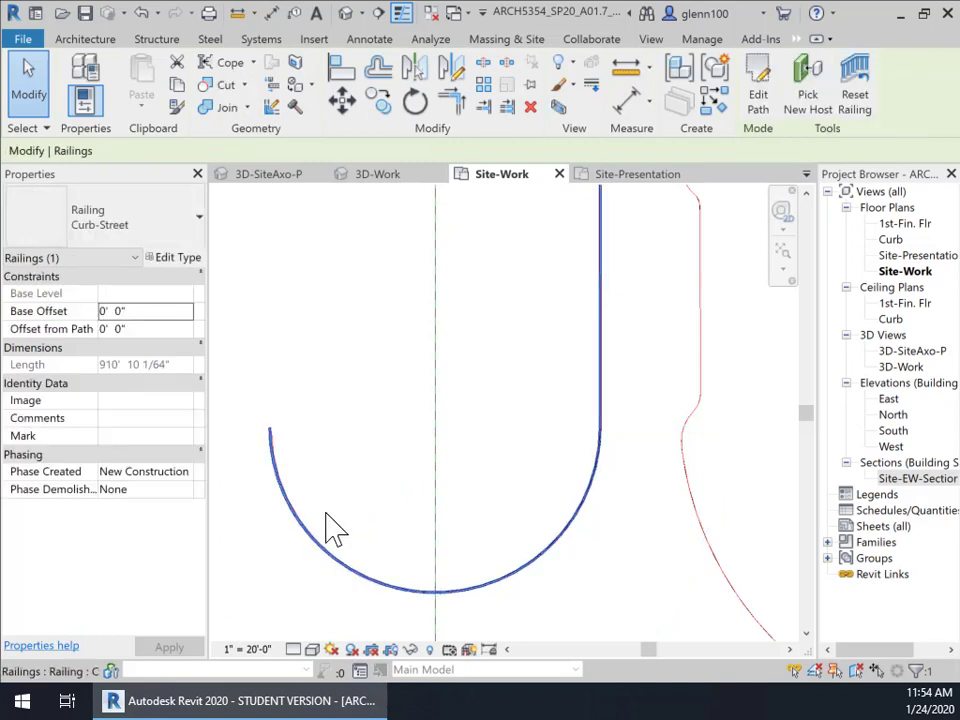
left_click(763, 95)
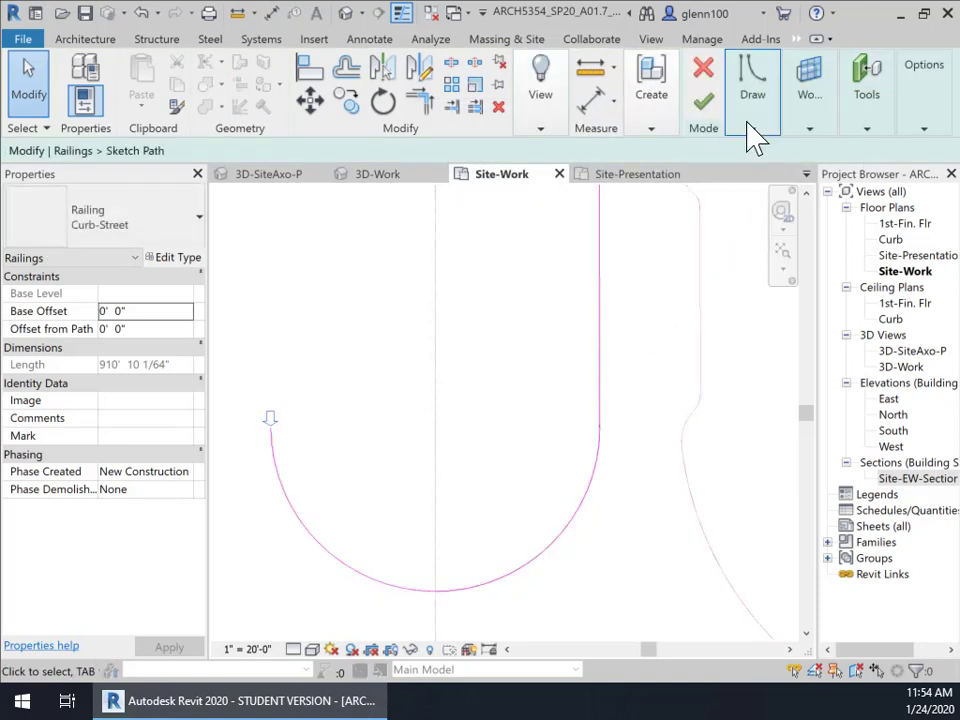
Shorten the path's arc so that its free end meets the site's west boundary line.
left_click(282, 478)
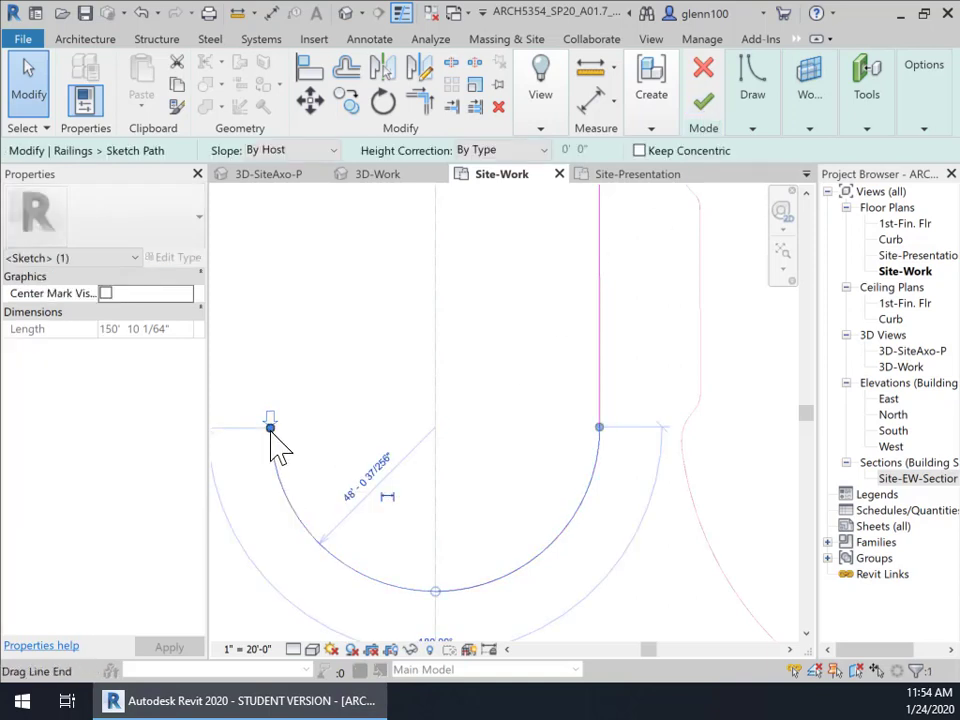
left_click_drag(270, 428, 430, 600)
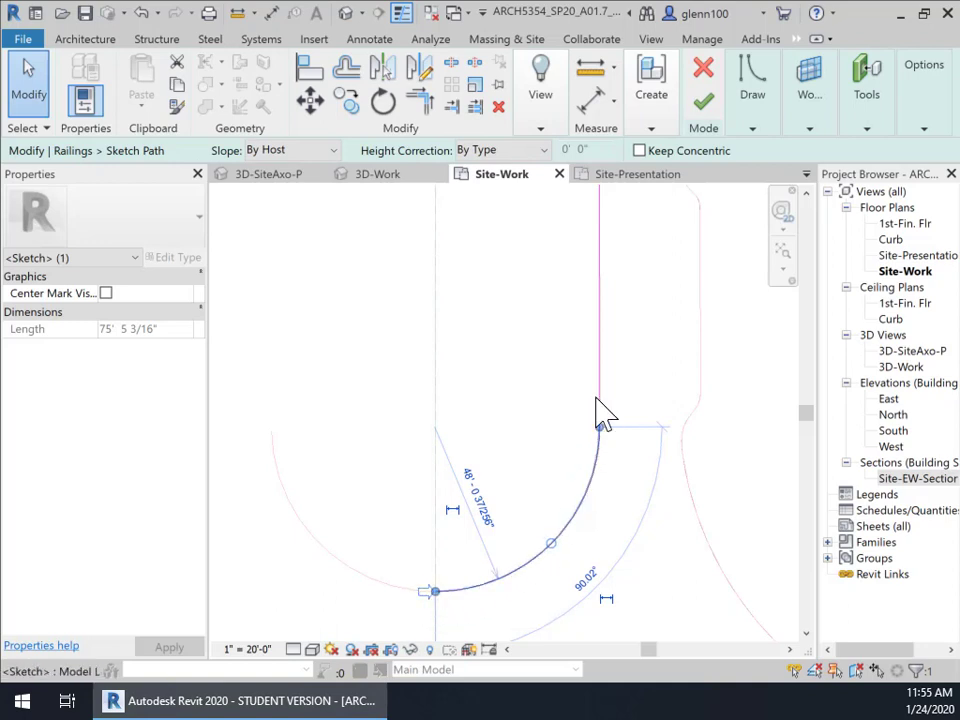
left_click(641, 365)
Shorten the path's long straight segment from its north end to about 644 feet, close to the site's north boundary.
scroll(647, 339, "down", 2)
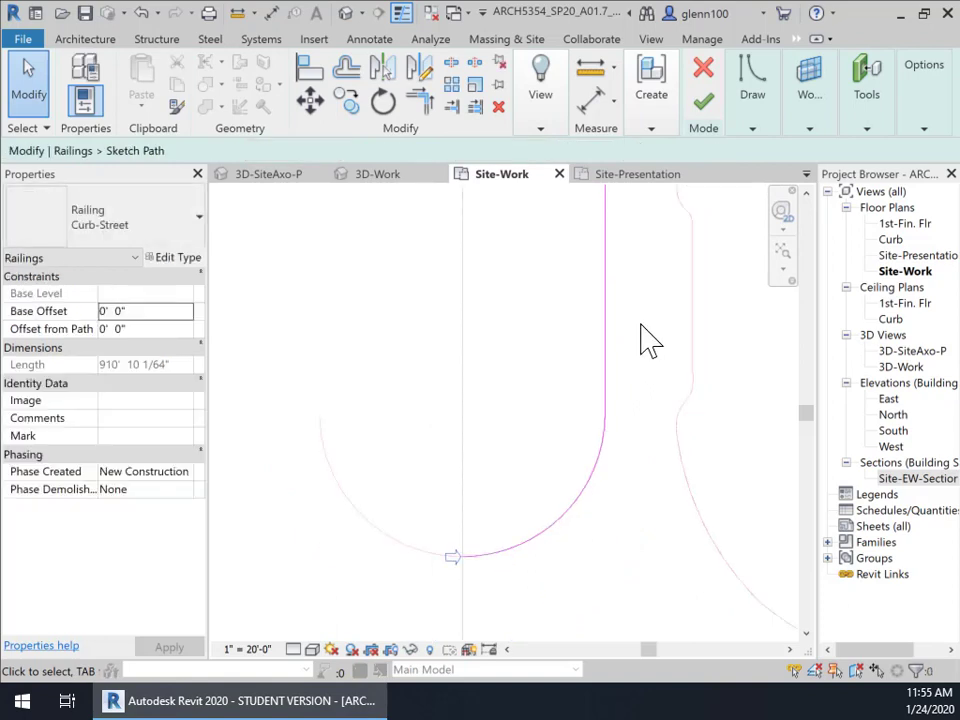
middle_click_drag(664, 350, 599, 606)
scroll(599, 606, "down", 1)
middle_click_drag(578, 265, 602, 431)
scroll(602, 431, "down", 2)
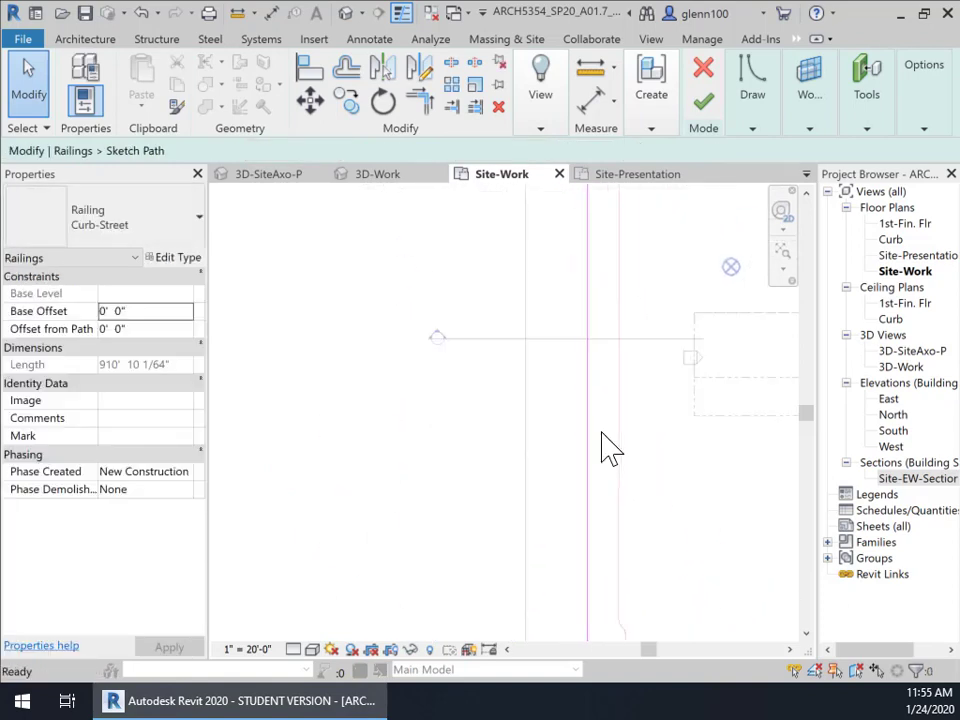
middle_click_drag(623, 295, 581, 557)
scroll(583, 450, "down", 1)
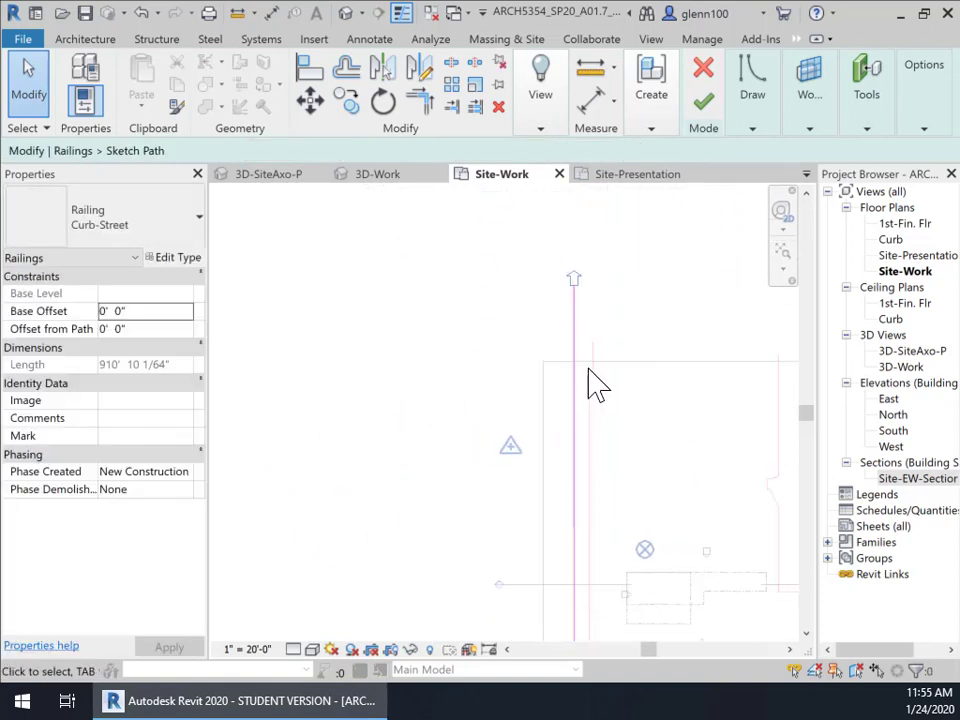
left_click(576, 300)
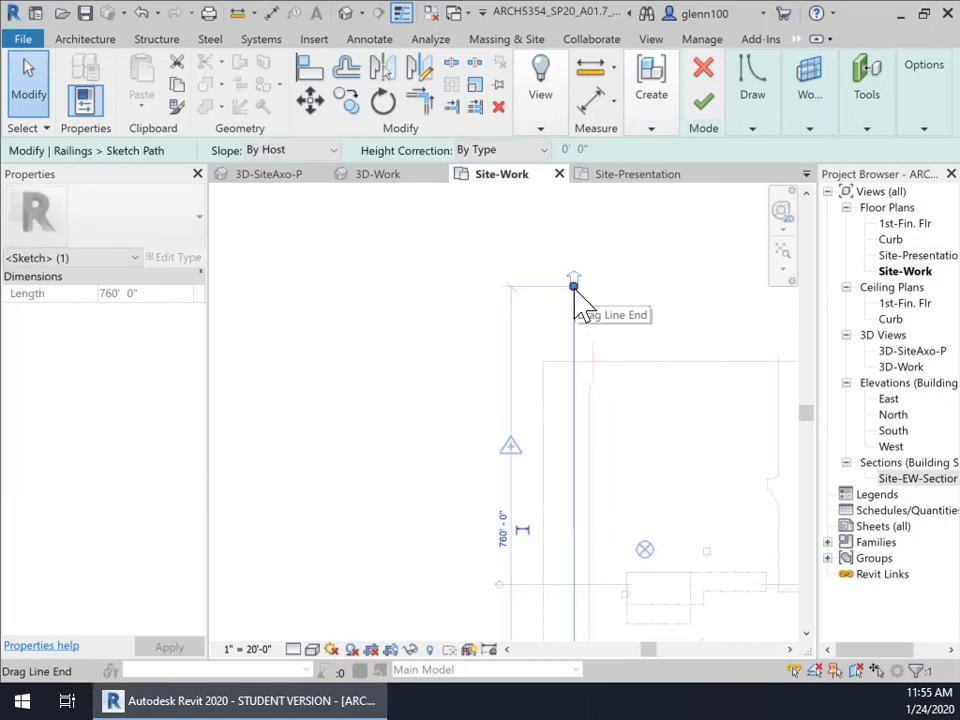
left_click_drag(574, 281, 583, 362)
scroll(598, 381, "up", 5)
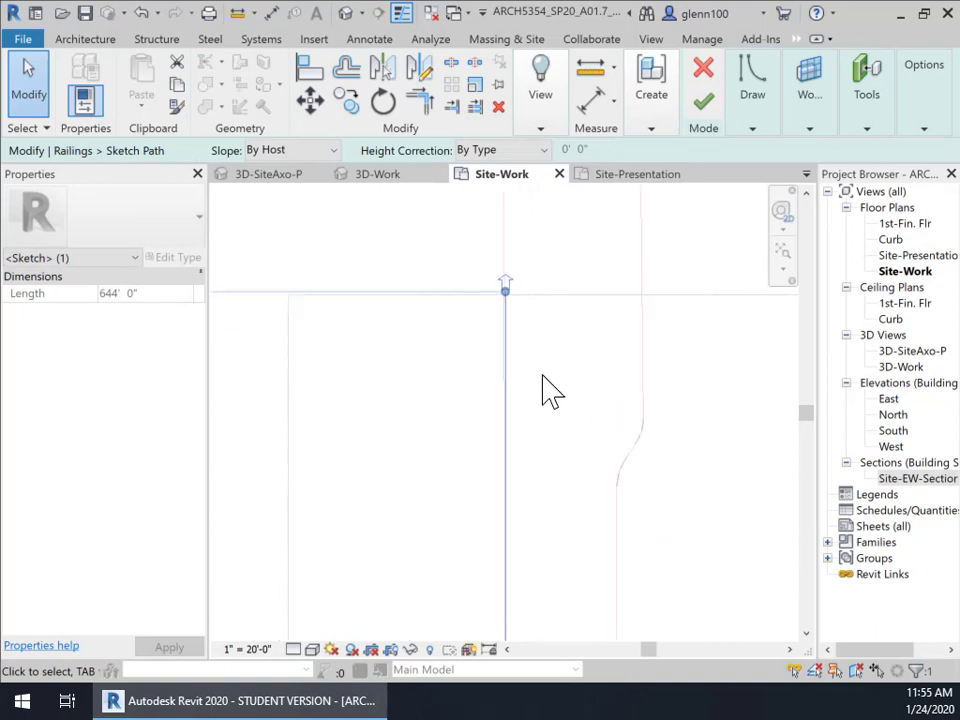
mouse_move(507, 291)
left_mouse_down()
mouse_move(502, 332)
mouse_move(506, 287)
left_mouse_up()
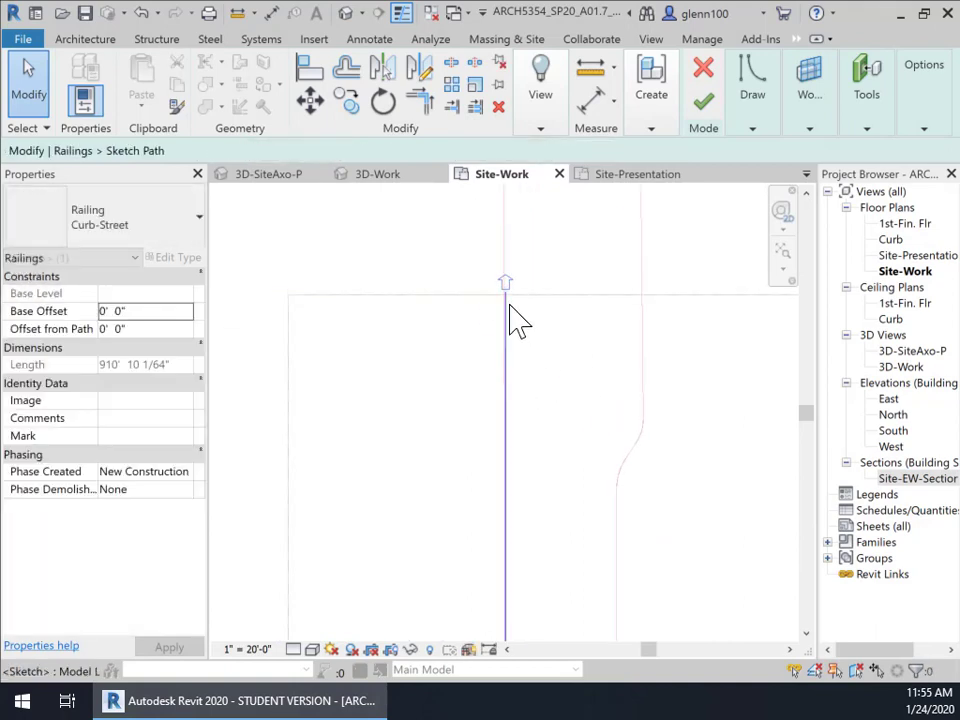
Align the straight segment's north end exactly with the site's north boundary line.
scroll(515, 321, "up", 2)
scroll(506, 296, "up", 2)
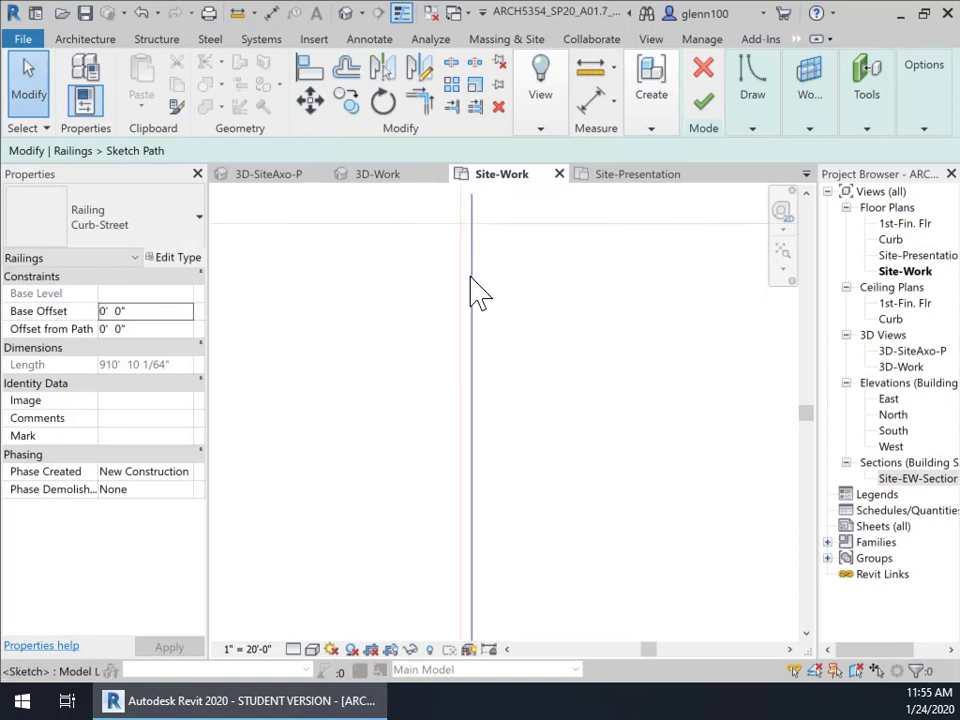
left_click(470, 264)
left_click_drag(472, 197, 471, 223)
left_click(531, 345)
Check the length of the trimmed path and finish the railing sketch.
scroll(516, 386, "down", 4)
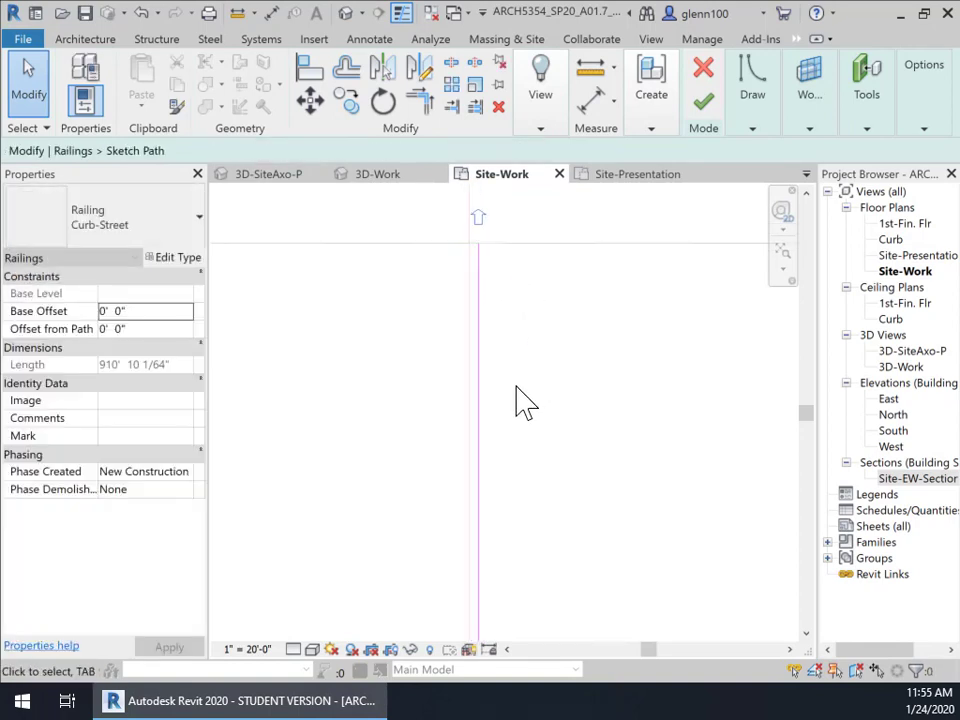
scroll(512, 504, "down", 4)
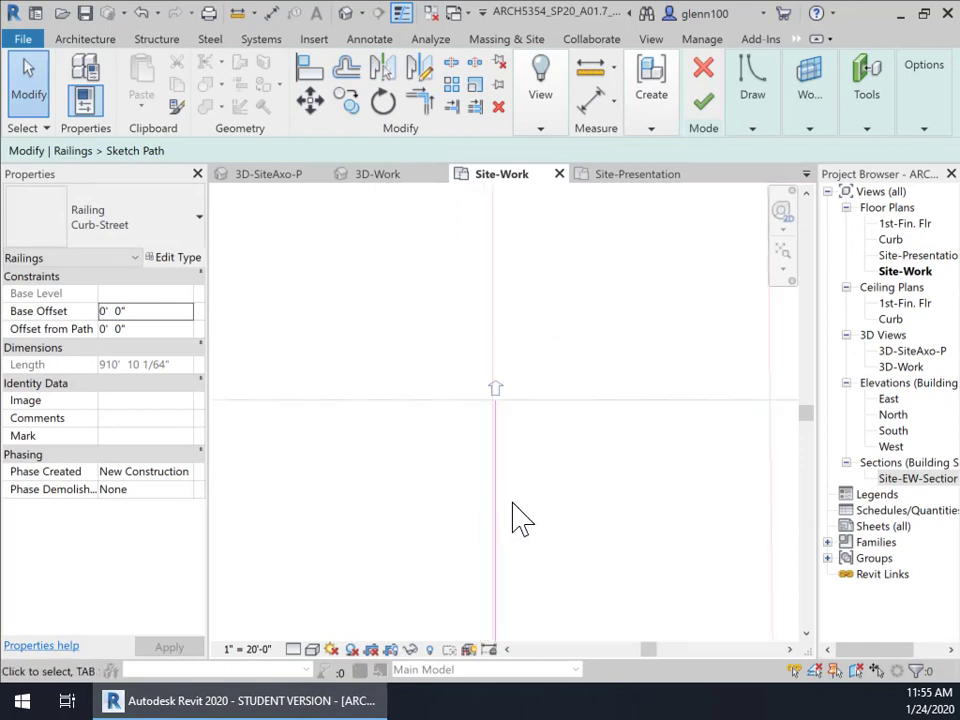
middle_click_drag(544, 556, 543, 372)
scroll(542, 372, "down", 2)
scroll(547, 482, "down", 2)
middle_click_drag(553, 546, 564, 339)
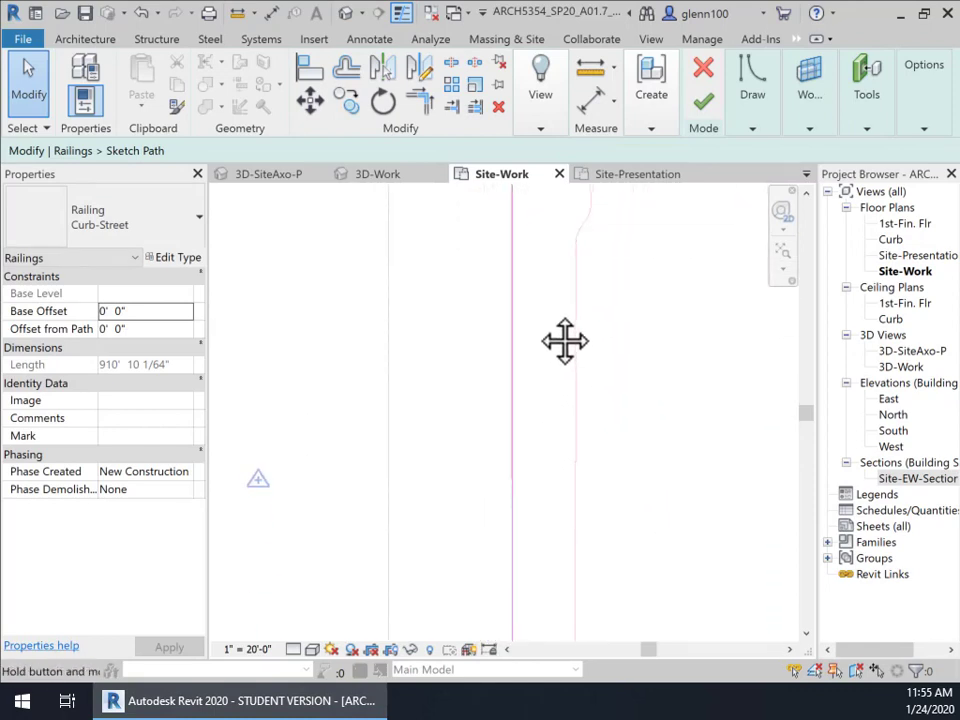
middle_click_drag(531, 525, 534, 316)
scroll(516, 386, "down", 1)
middle_click_drag(525, 386, 548, 223)
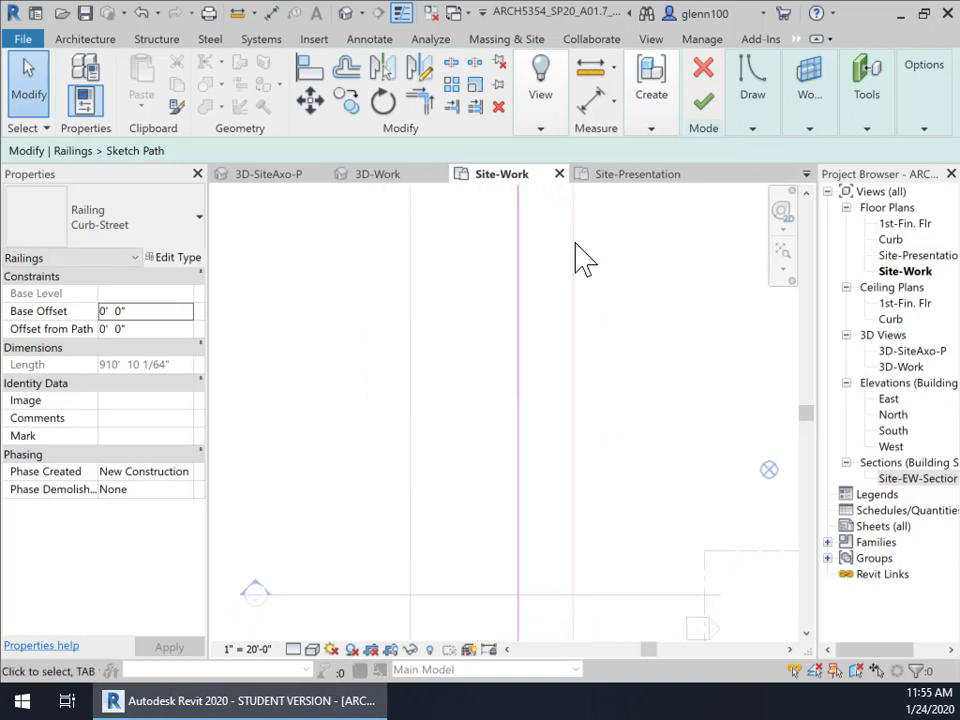
left_click(706, 116)
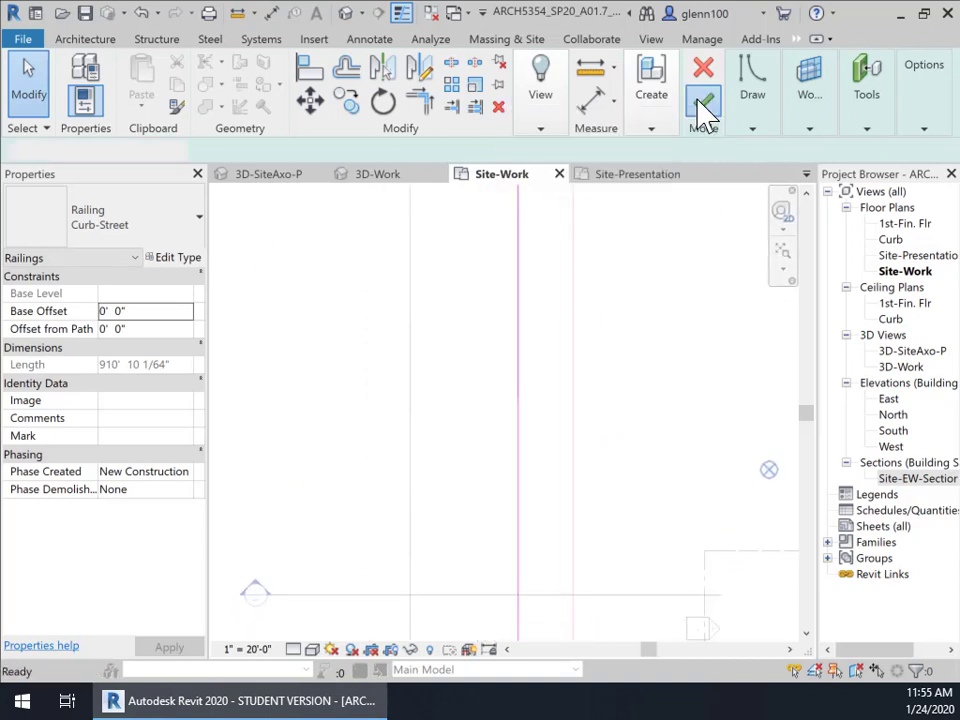
Open the Site-EW-Section view with the trimmed curb railing still selected.
scroll(527, 427, "down", 3)
middle_click_drag(527, 427, 523, 285)
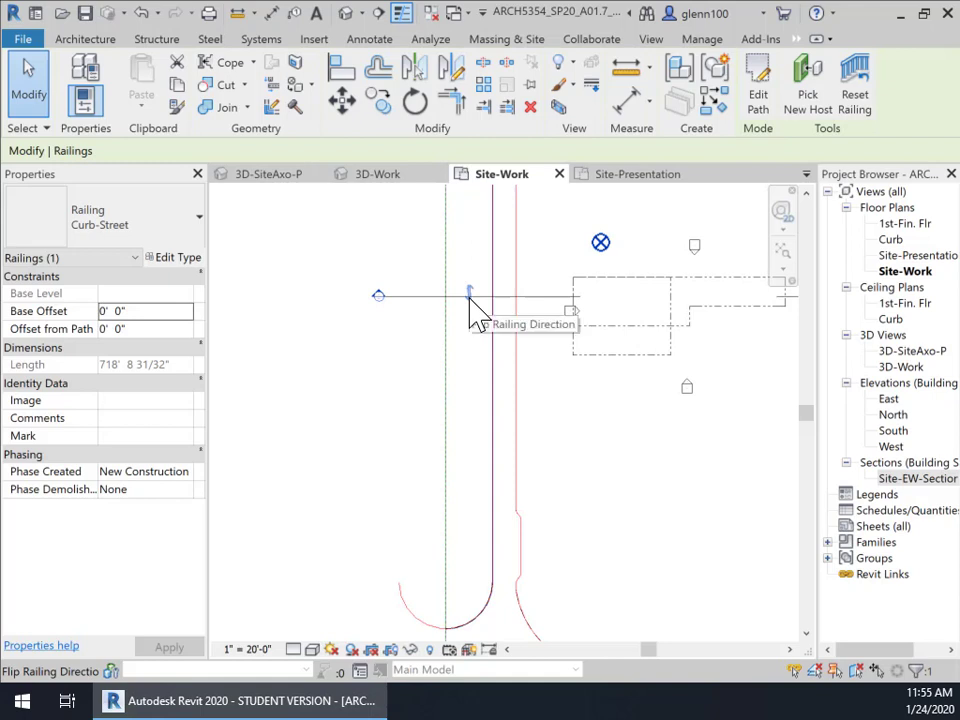
left_click(806, 176)
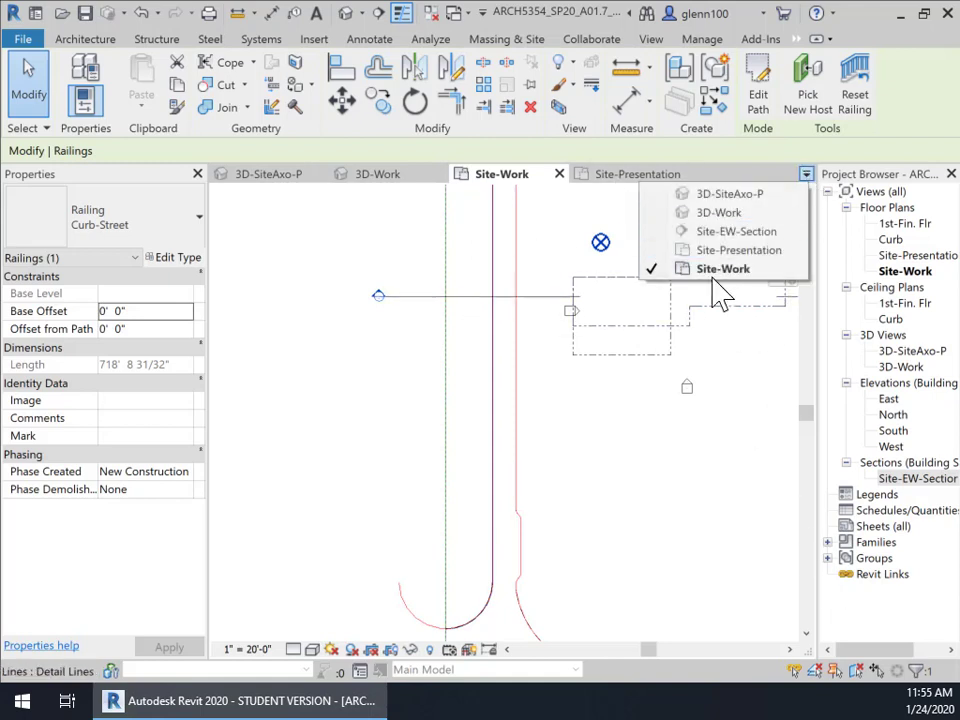
left_click(741, 238)
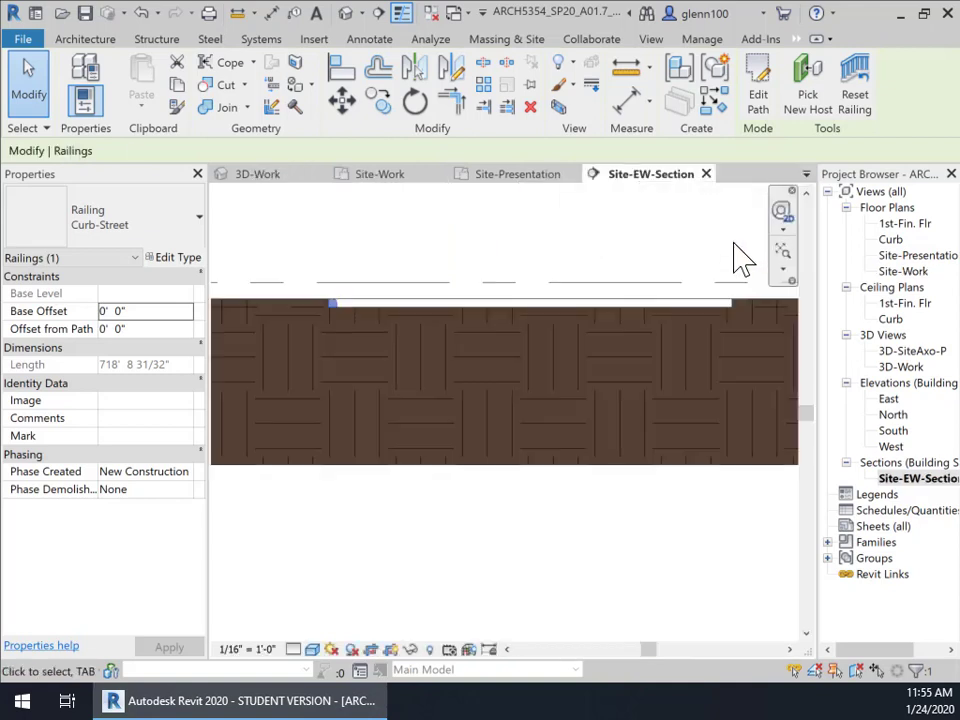
Examine the curb railing's profile in the section and identify the same railing among the overlapping lines in the Site-Work plan.
scroll(322, 311, "up", 4)
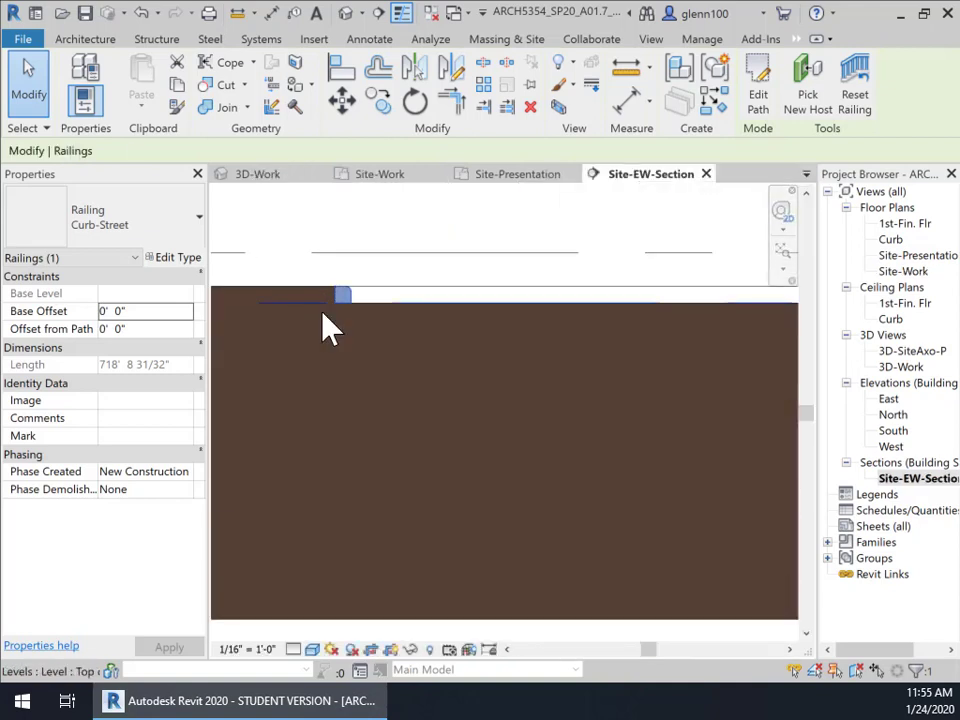
left_click(405, 272)
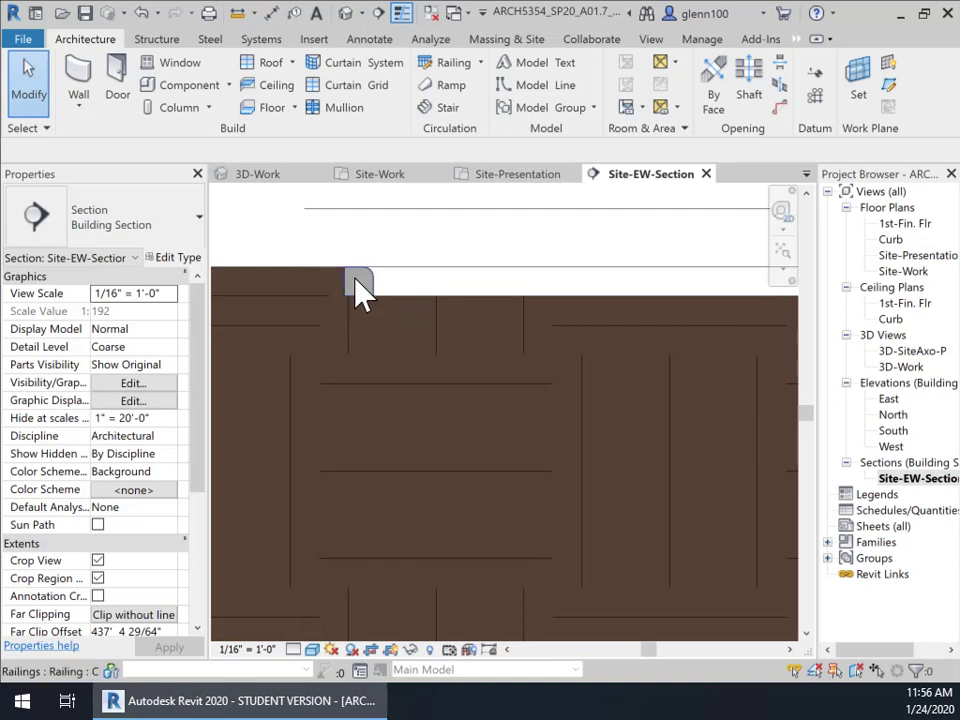
left_click(376, 176)
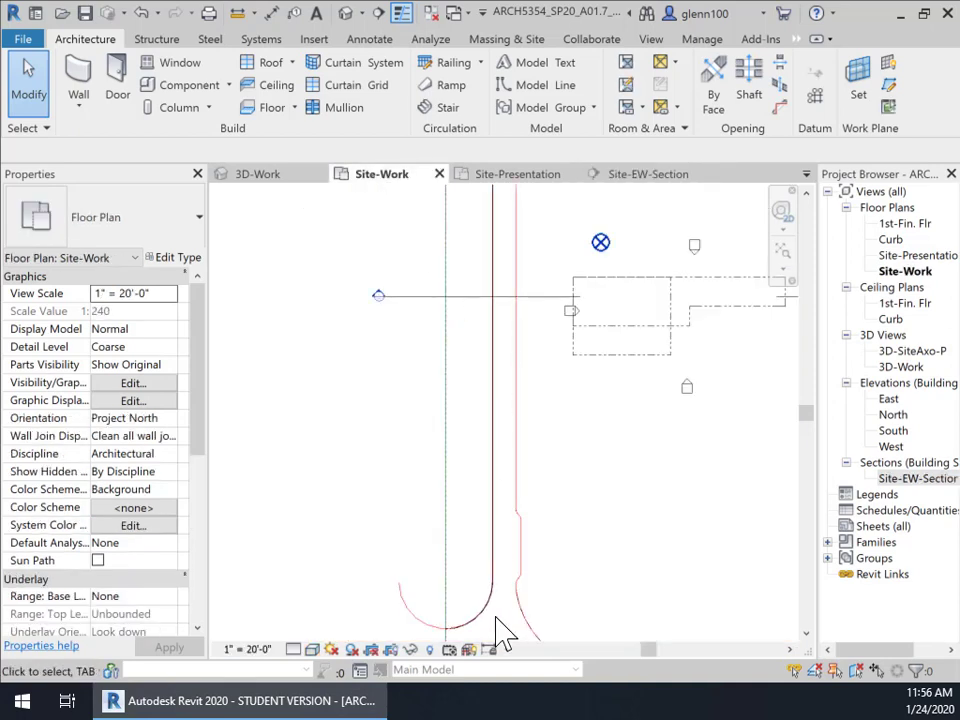
key("Tab")
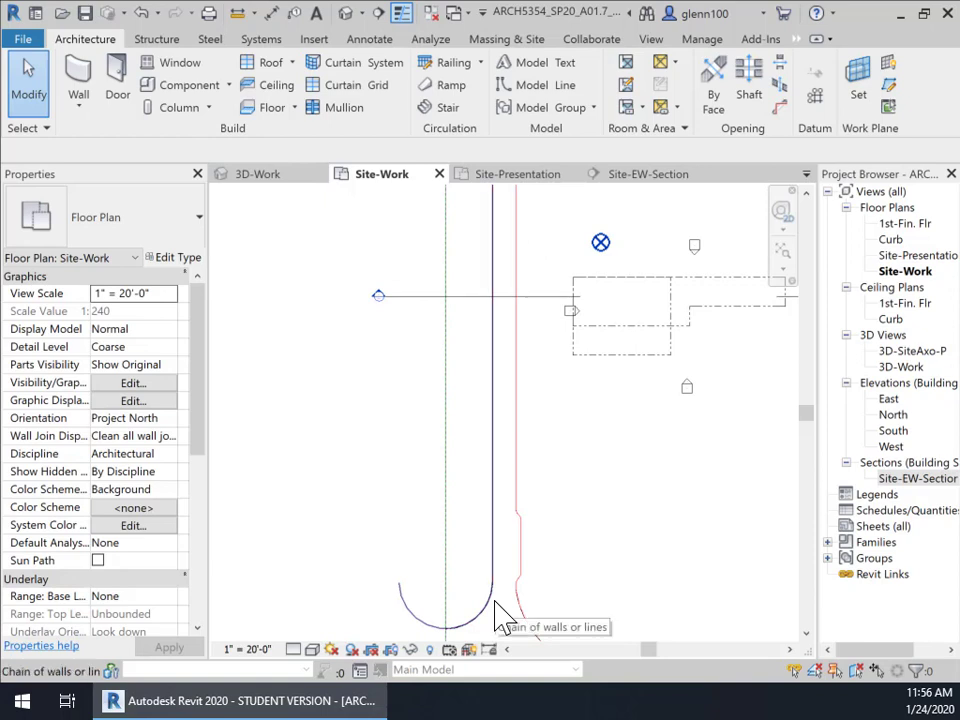
key("Tab")
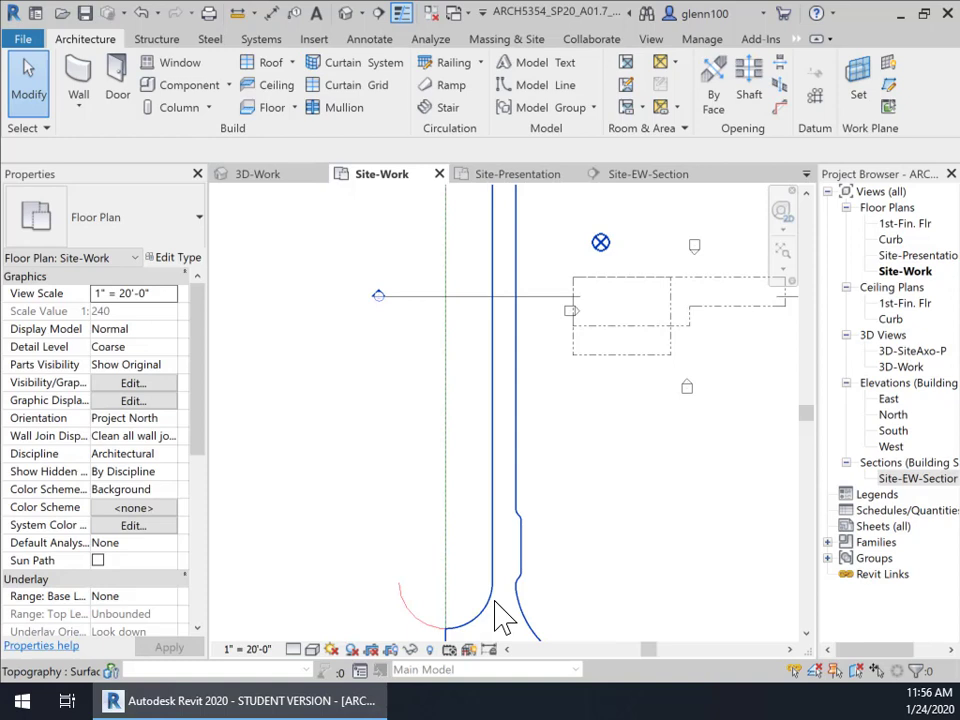
key("Tab")
left_click(500, 615)
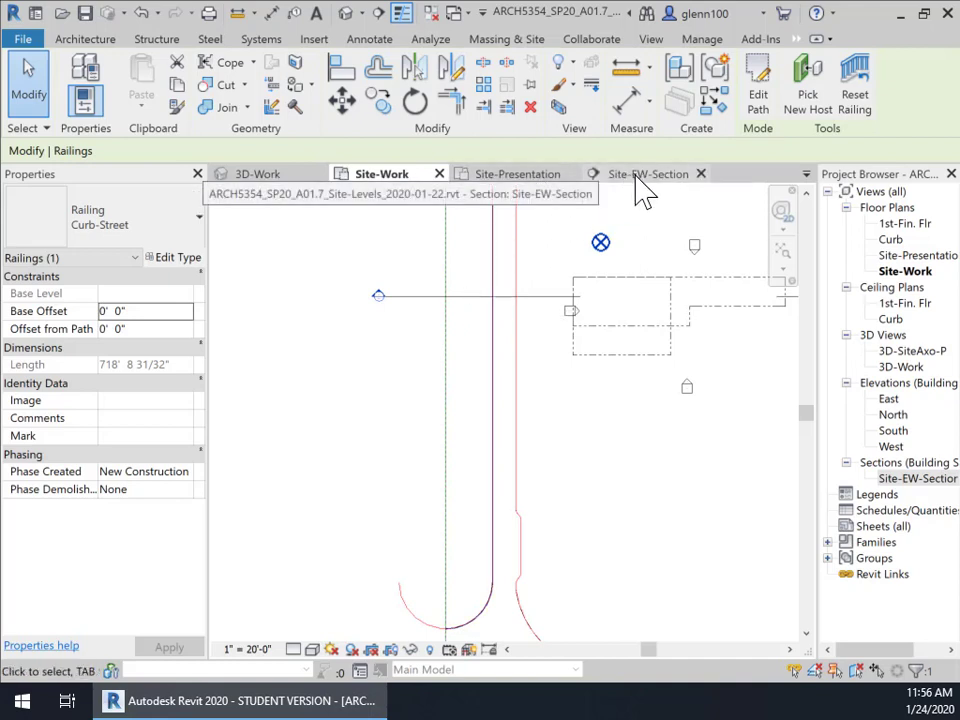
left_click(553, 504)
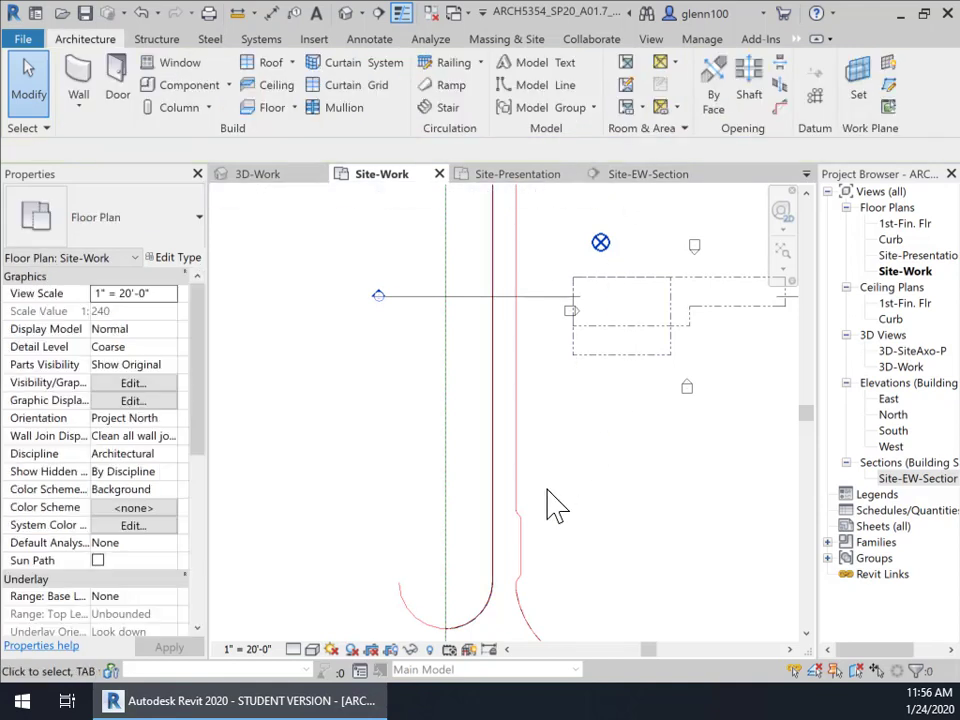
scroll(555, 506, "down", 3)
middle_click_drag(558, 508, 516, 501)
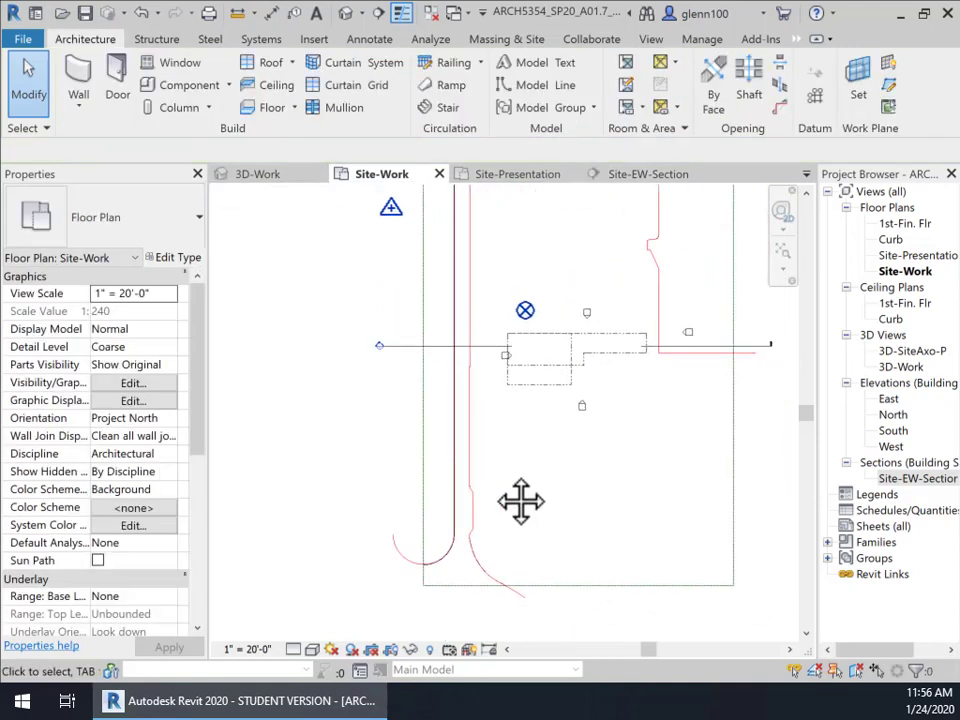
scroll(495, 495, "up", 3)
scroll(495, 495, "up", 2)
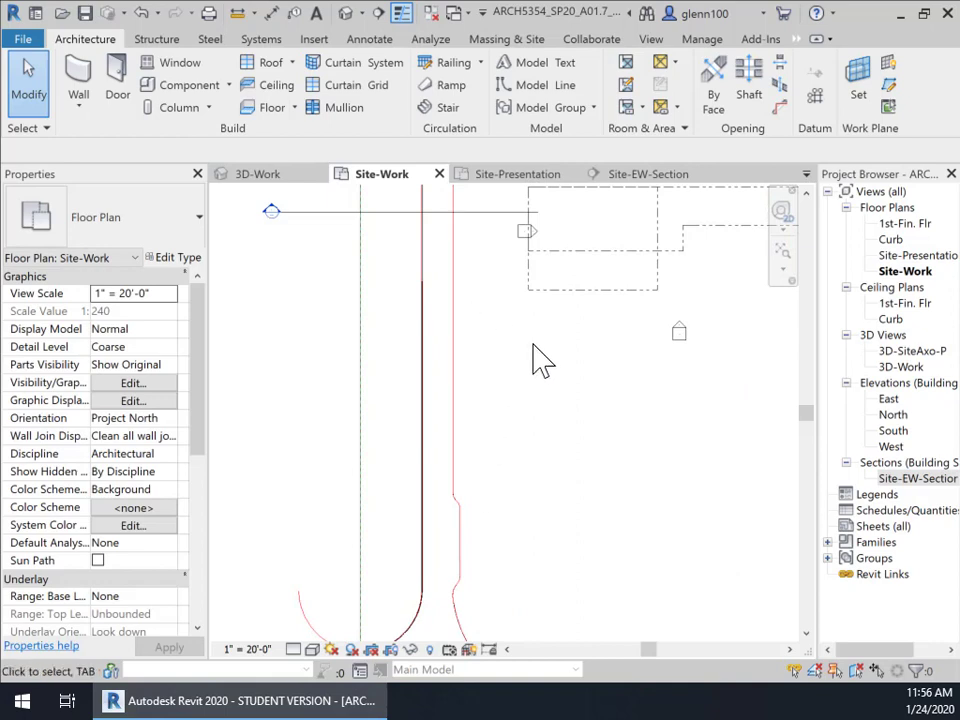
middle_click_drag(533, 355, 616, 327)
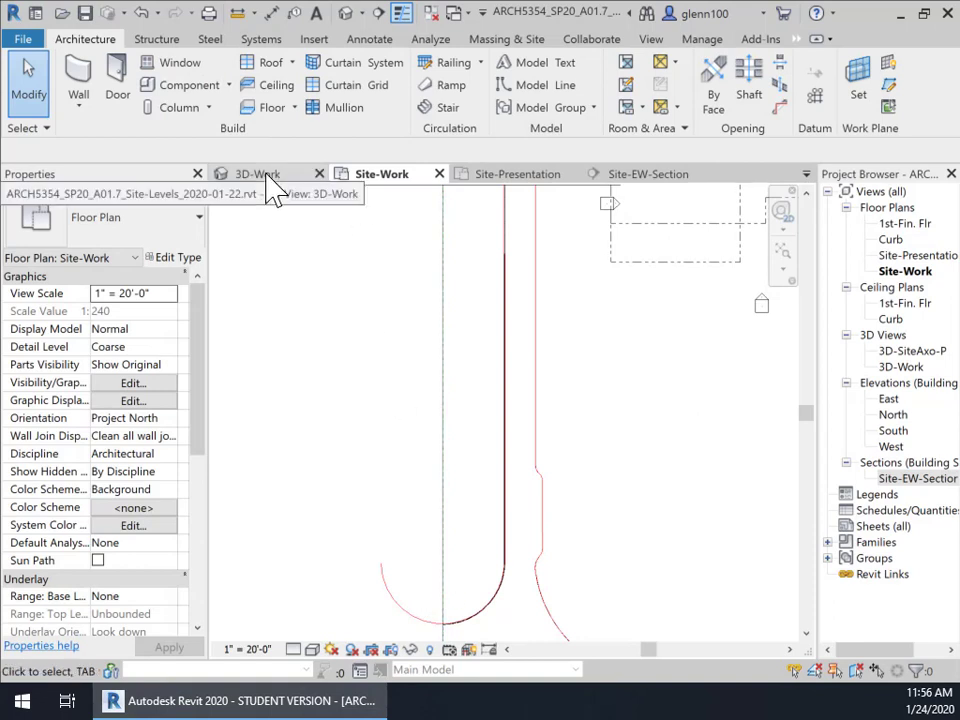
Compare the curb railing's profile with the adjoining raised topography surface in the Site-EW-Section view.
left_click(665, 178)
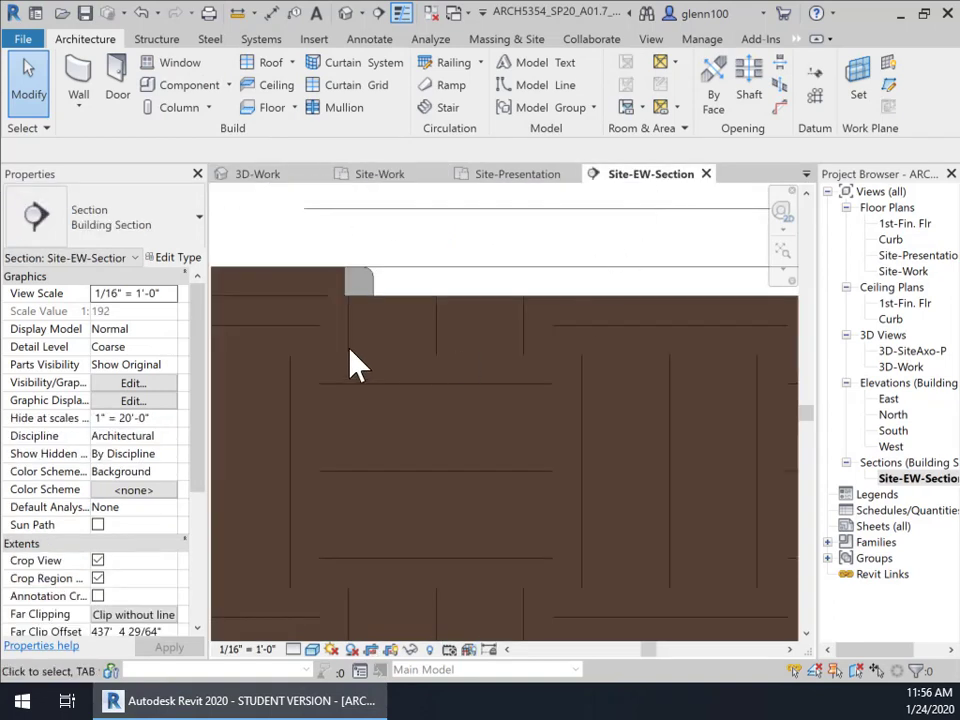
scroll(330, 330, "up", 3)
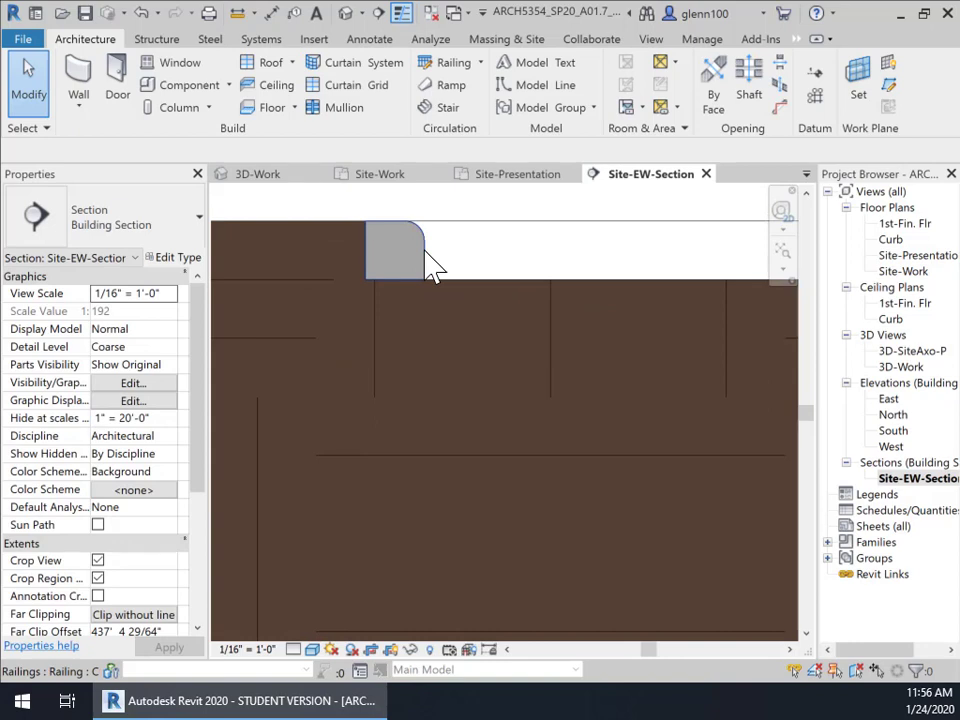
left_click(426, 255)
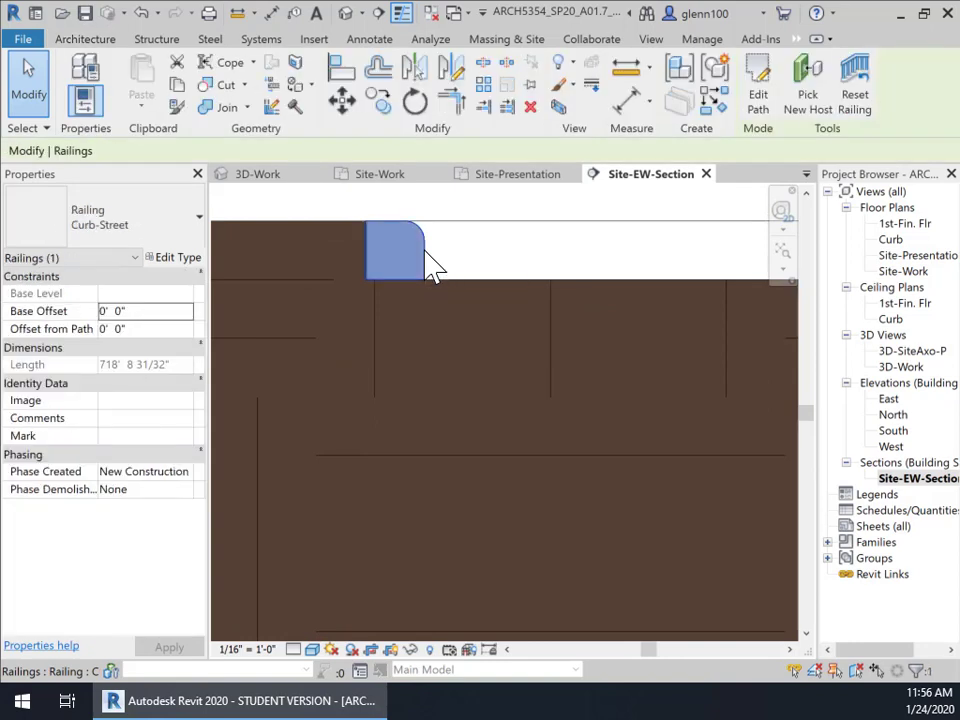
middle_click_drag(454, 268, 671, 306)
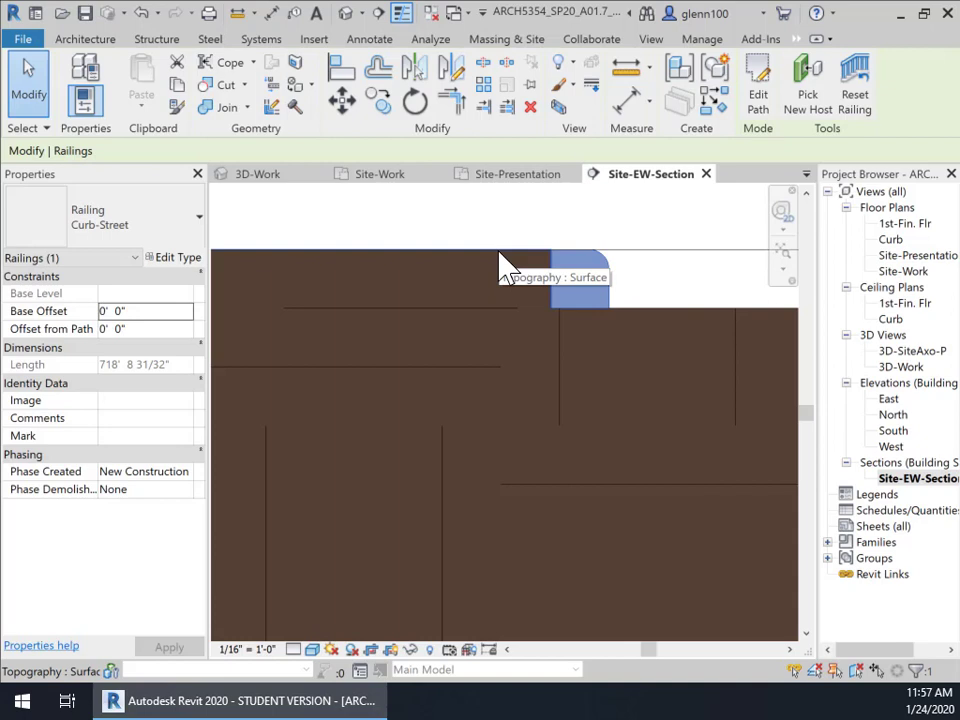
left_click(506, 268)
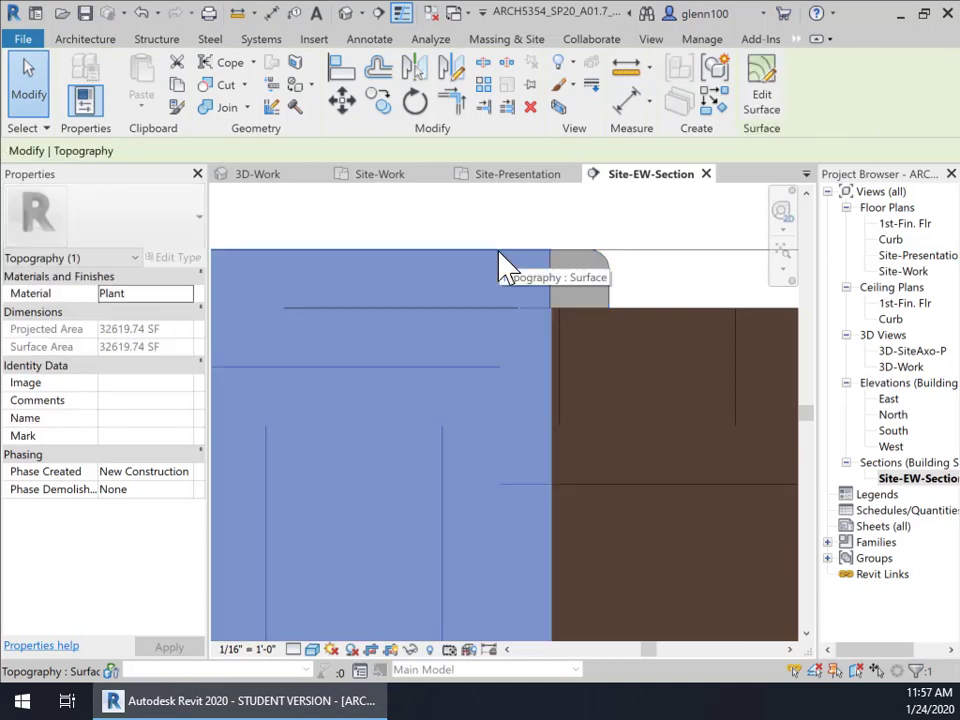
left_click(620, 295)
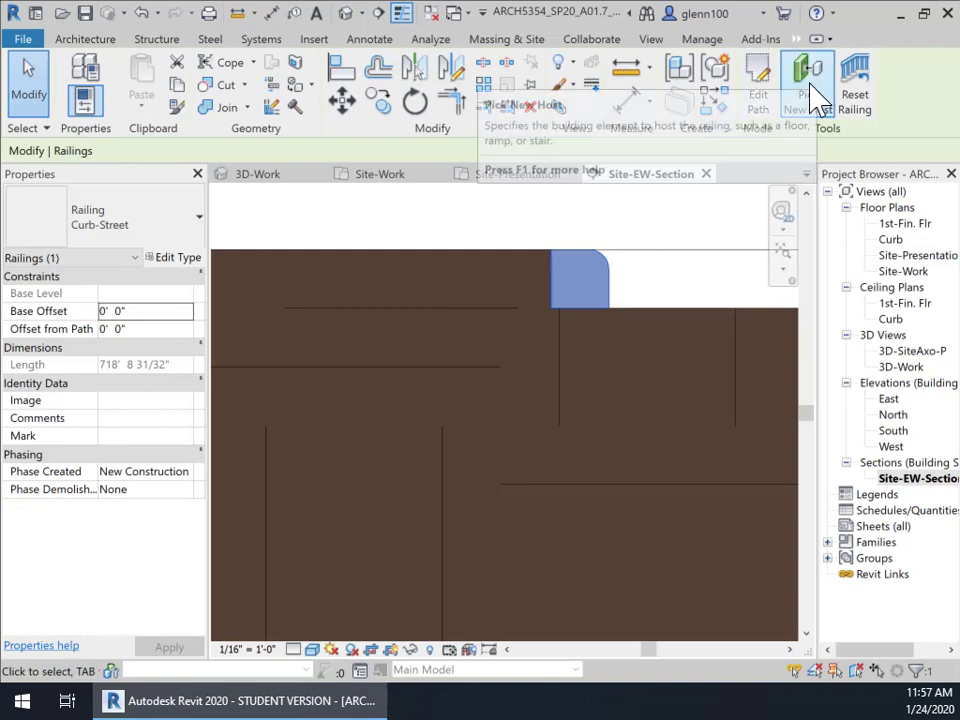
left_click(815, 97)
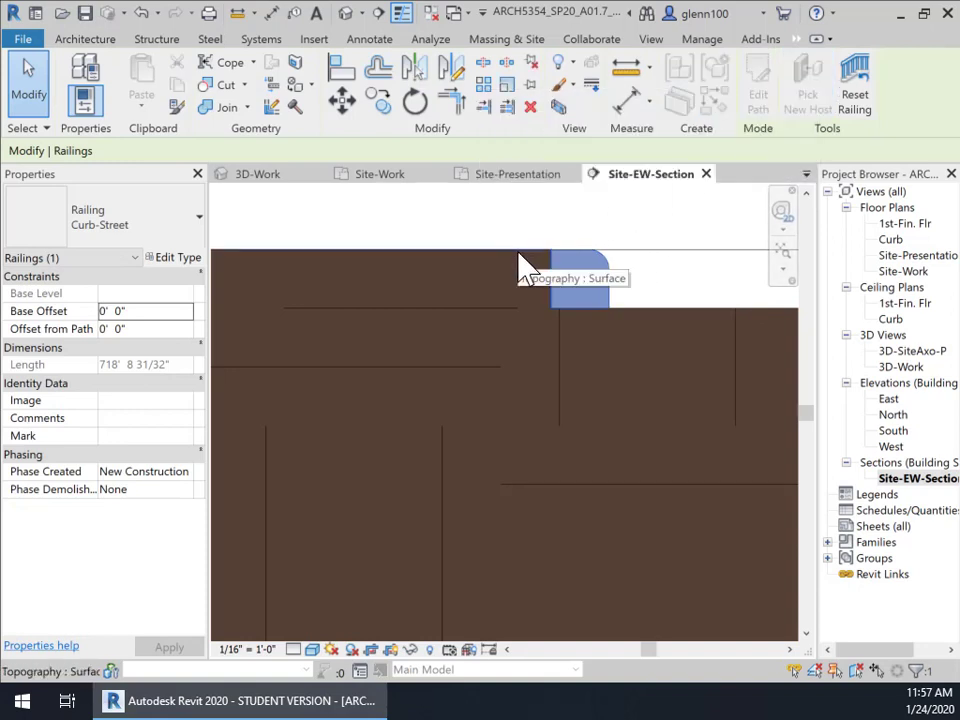
scroll(520, 268, "up", 3)
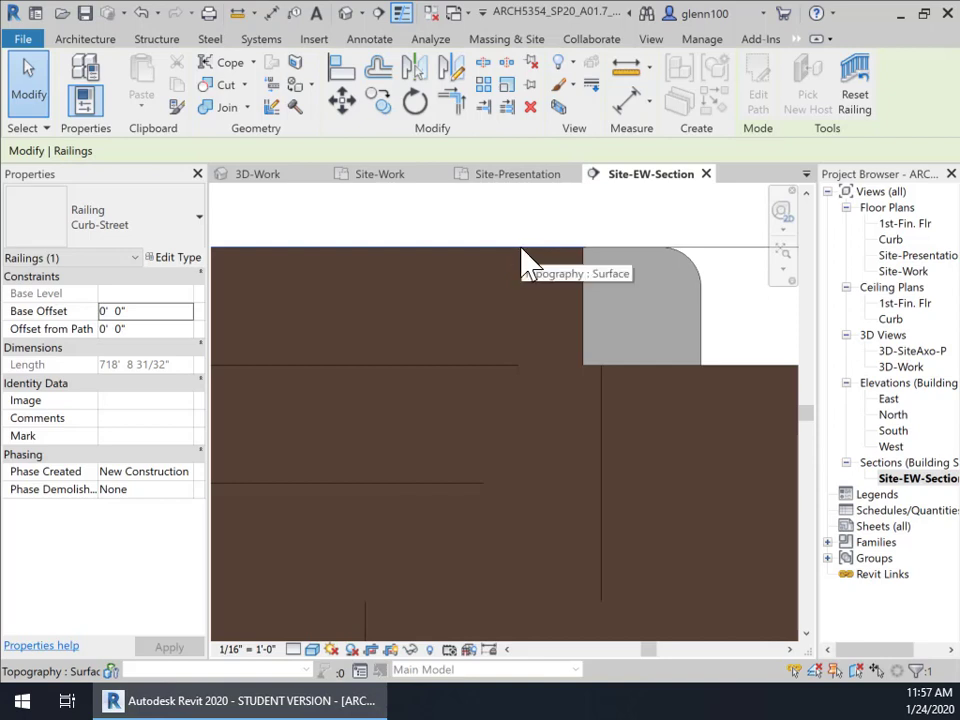
key("Escape")
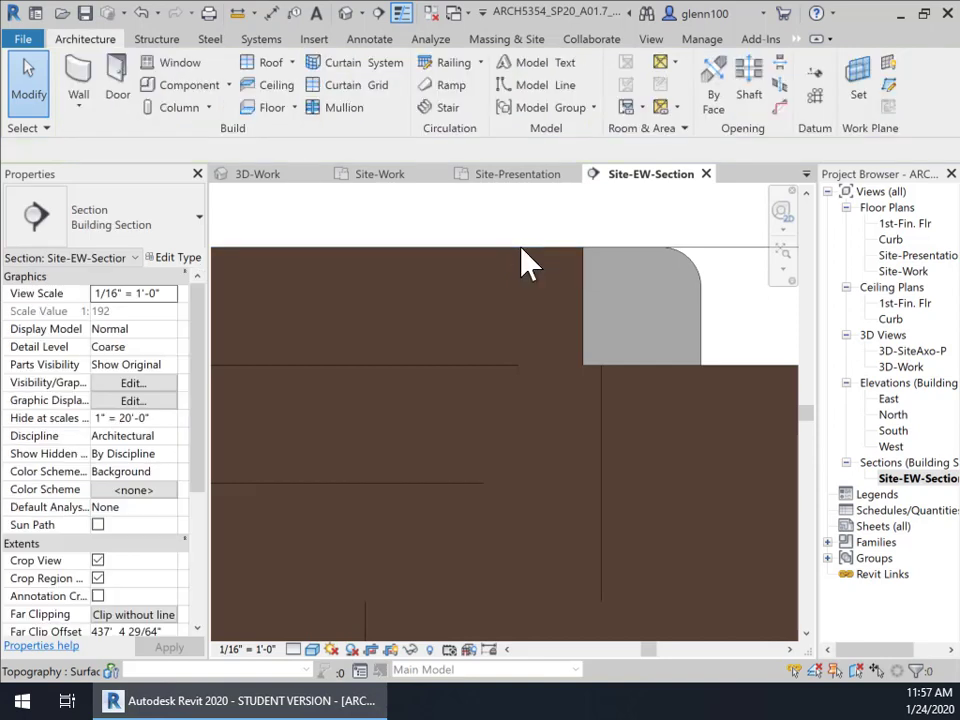
Examine the full street width in the section, from the modelled curb to the opposite street edge.
scroll(615, 339, "down", 3)
scroll(615, 339, "down", 2)
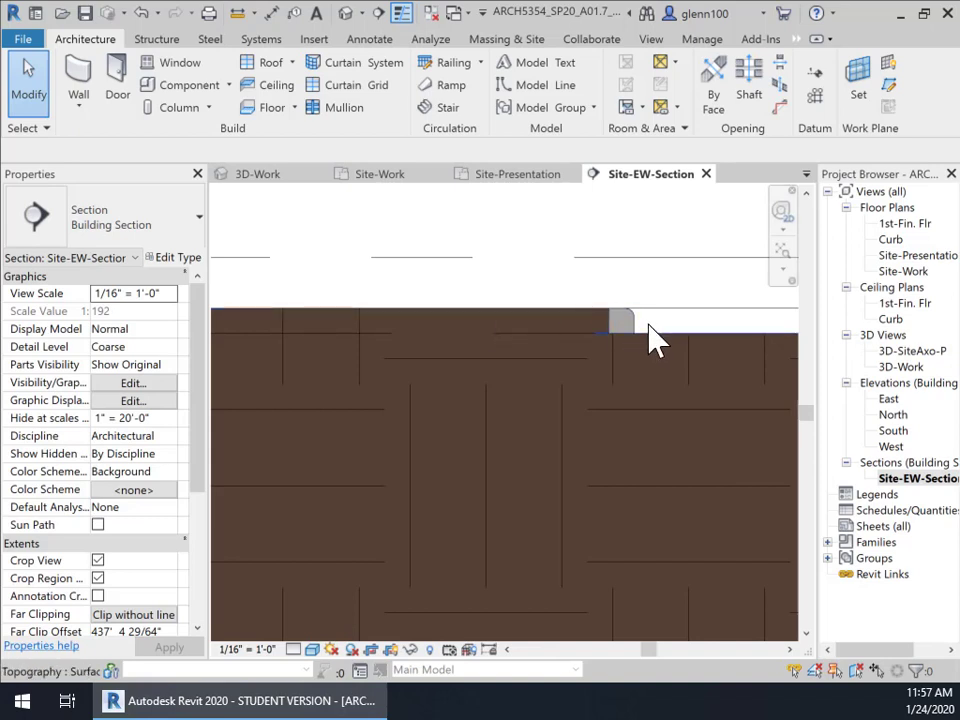
scroll(655, 329, "down", 2)
middle_click_drag(687, 362, 452, 390)
scroll(484, 355, "down", 2)
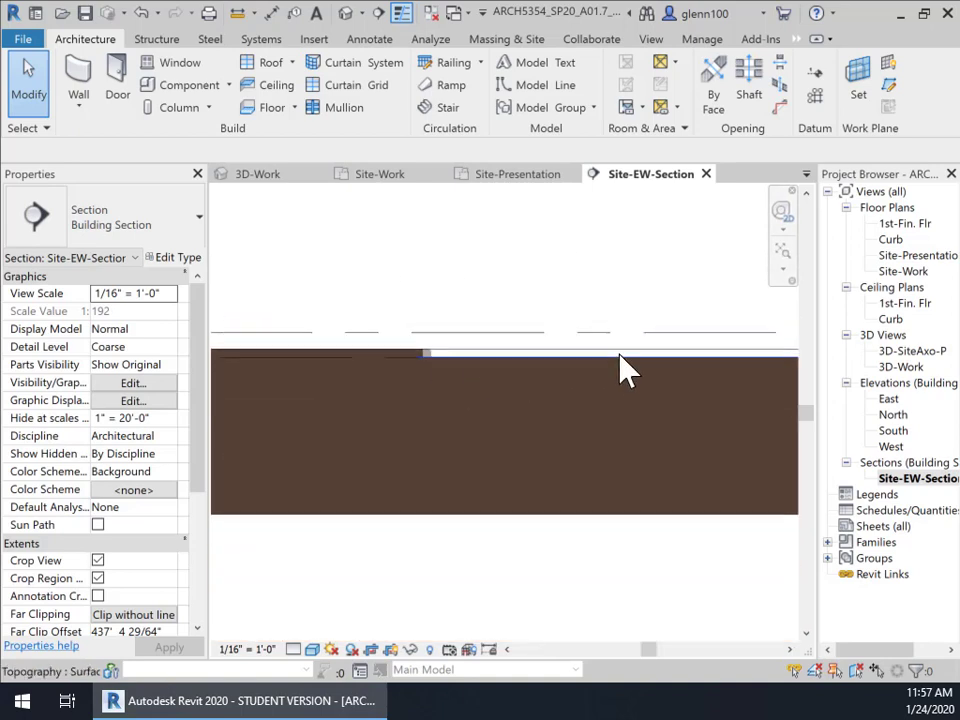
scroll(640, 359, "down", 1)
mouse_move(700, 375)
middle_mouse_down()
mouse_move(658, 386)
mouse_move(673, 369)
middle_mouse_up()
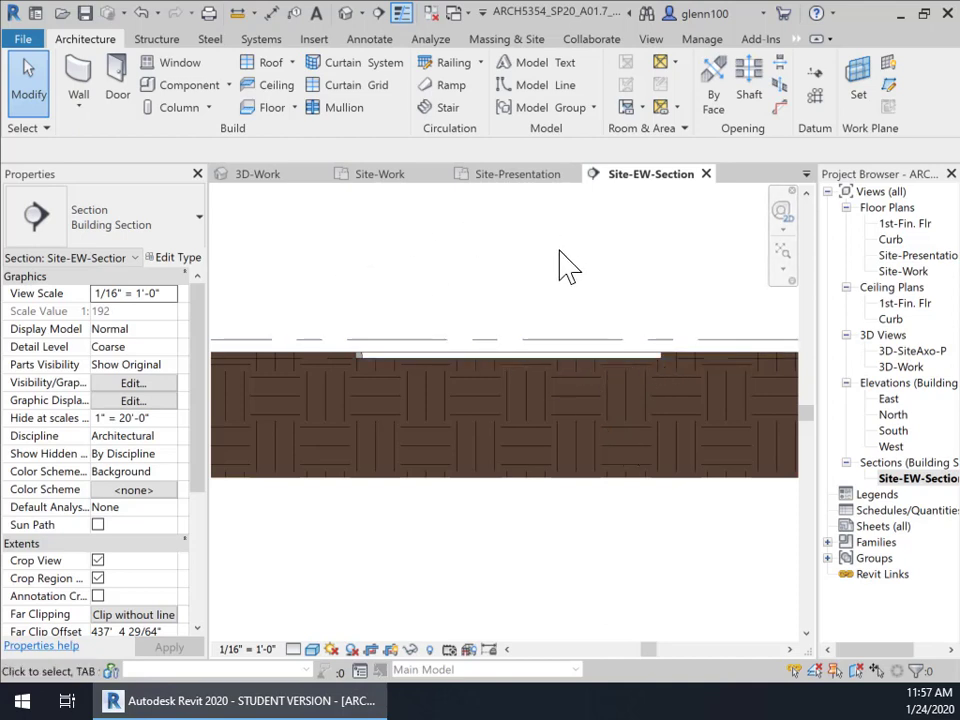
Return to the south end of the street in the Site-Work plan and dismiss the save reminder without saving.
left_click(400, 176)
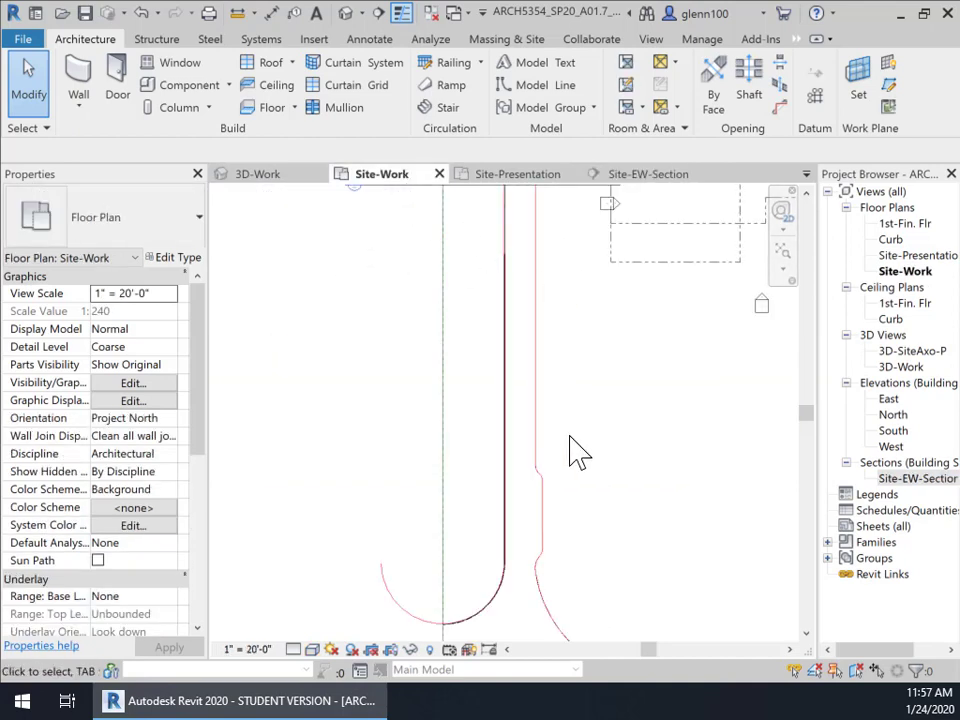
scroll(616, 426, "down", 2)
middle_click_drag(617, 426, 593, 445)
scroll(593, 445, "down", 1)
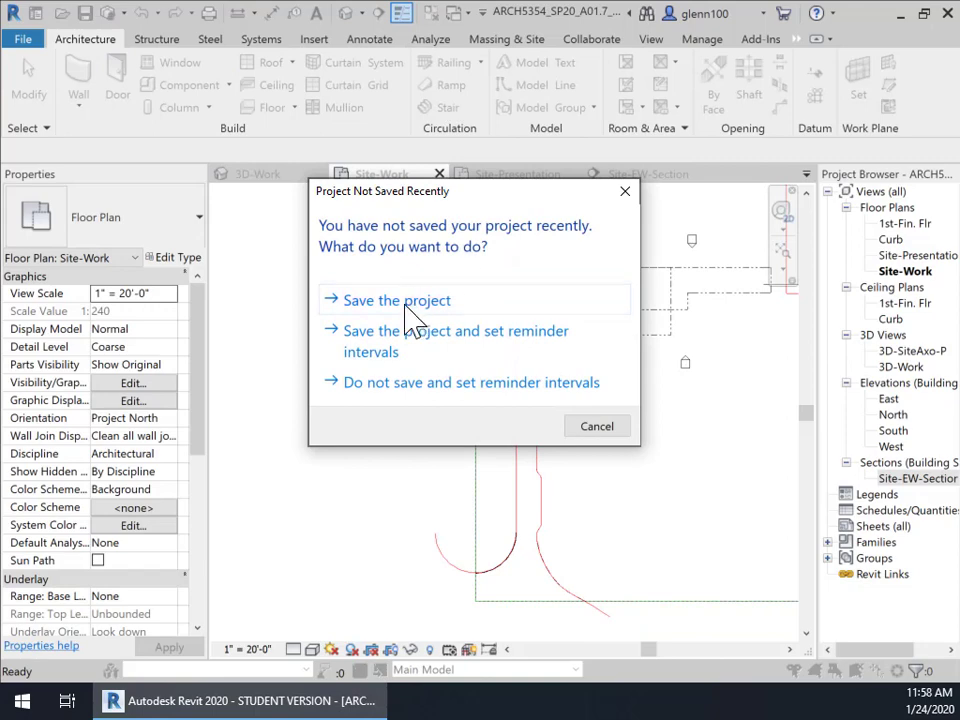
left_click(624, 192)
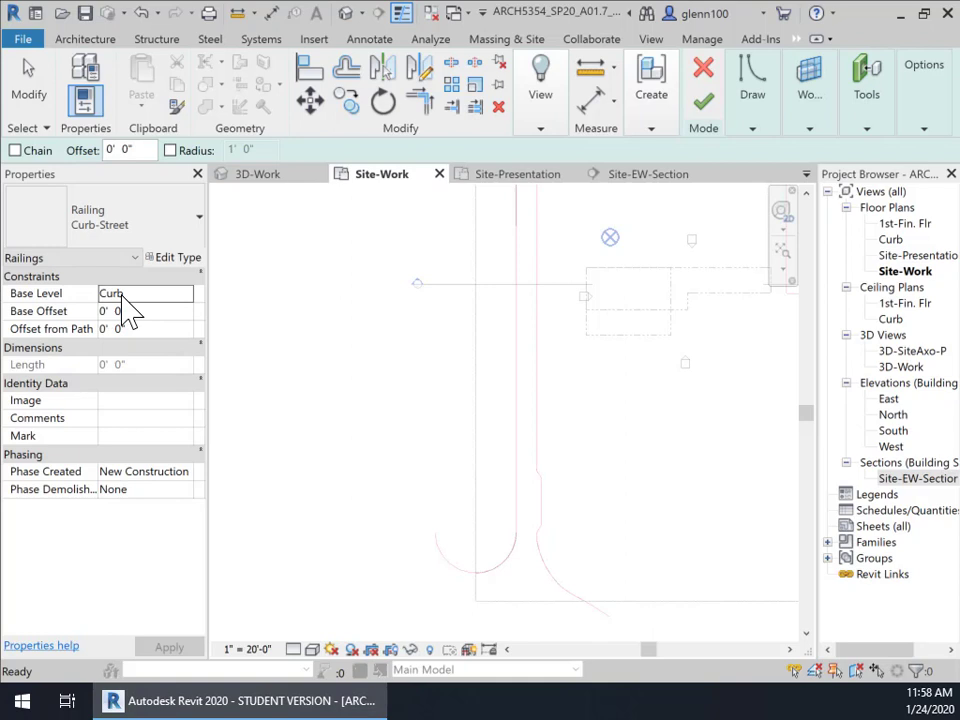
Sketch the second Curb-Street railing's path with Pick Lines, tracing the east curb's curve from its southern end past the site boundary.
left_click(755, 130)
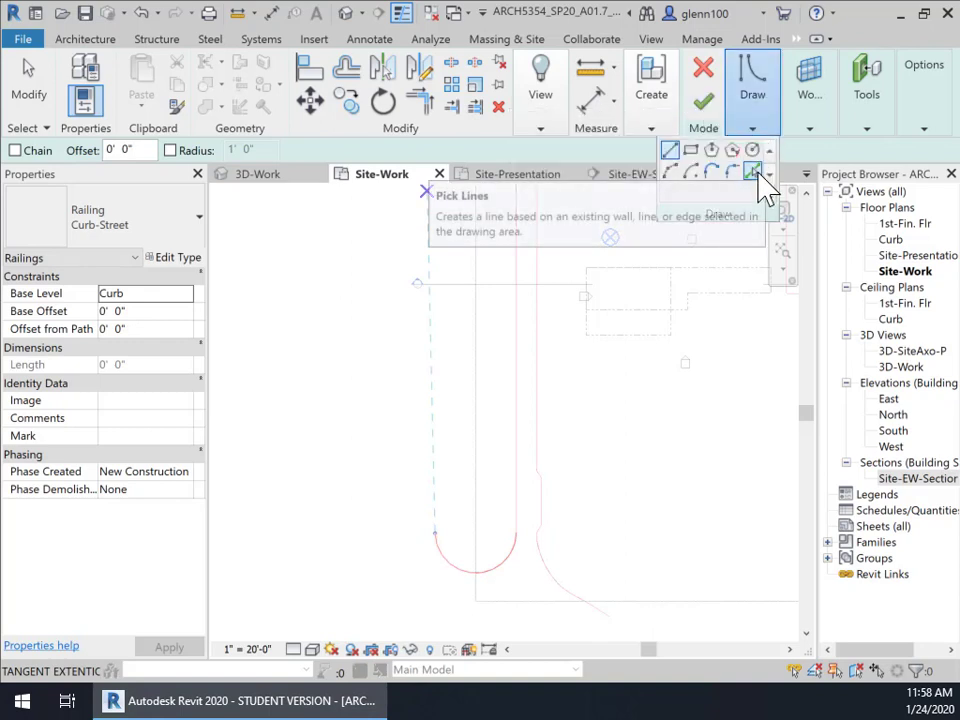
left_click(754, 173)
middle_click_drag(602, 510, 549, 369)
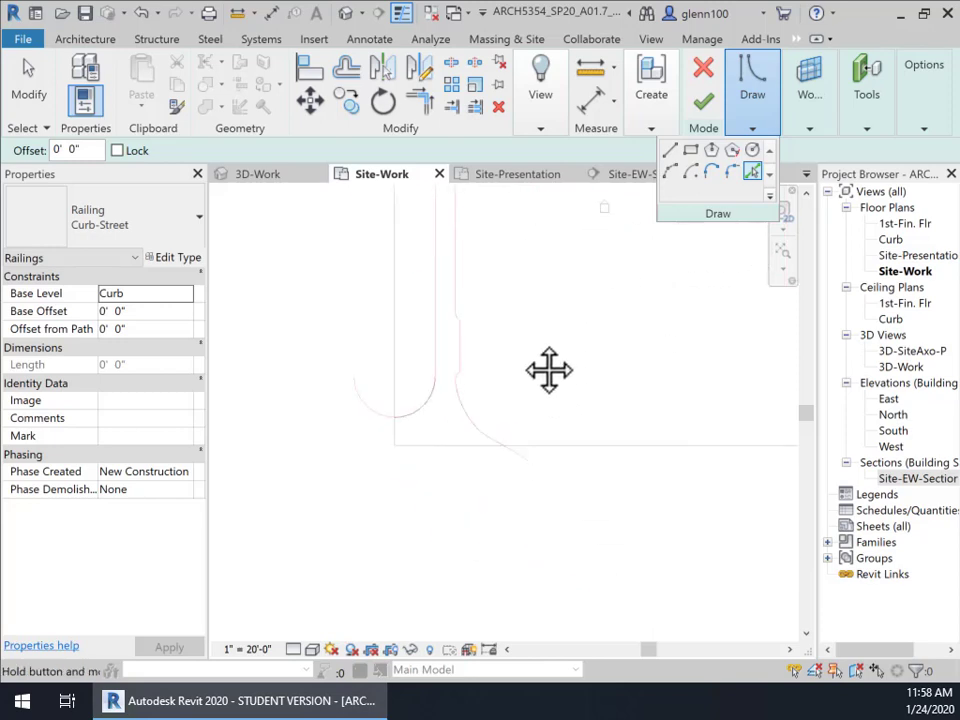
left_click(519, 459)
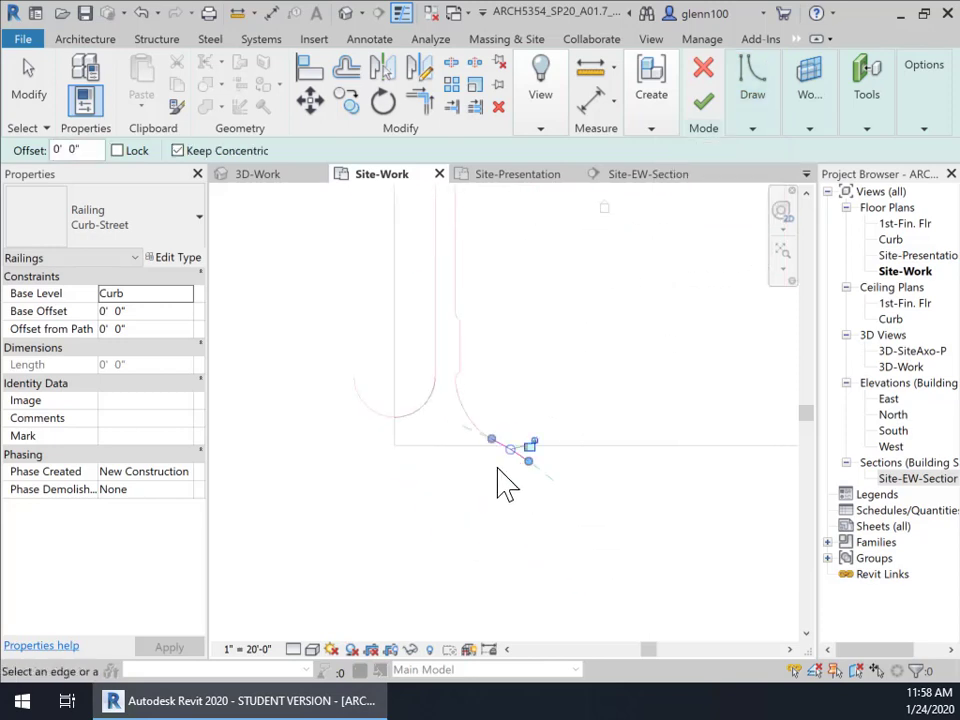
scroll(497, 462, "up", 2)
scroll(495, 448, "up", 2)
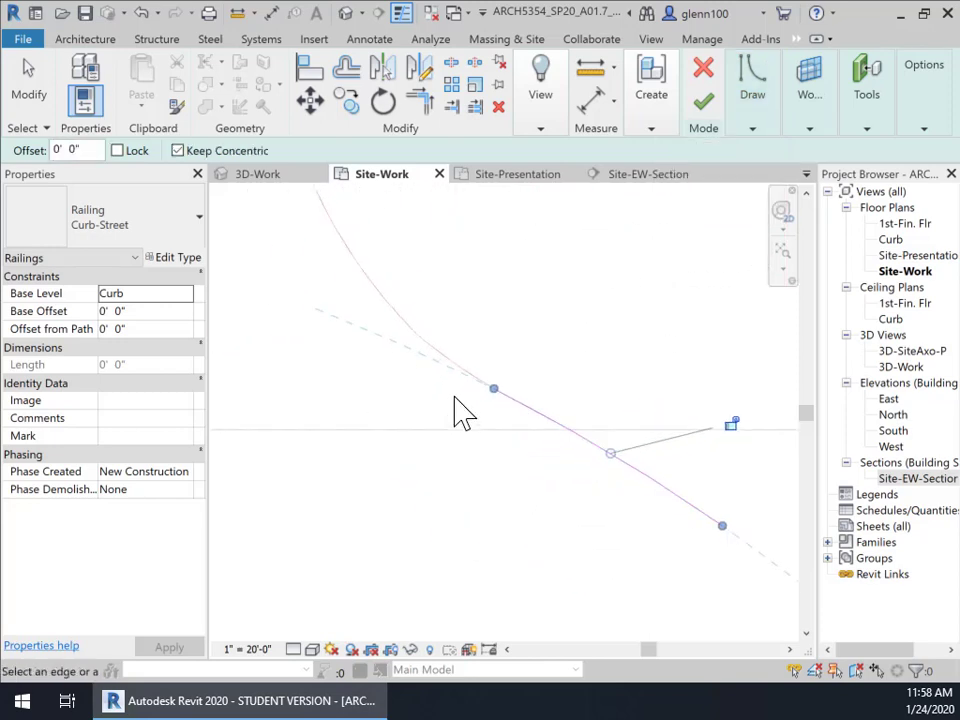
mouse_move(500, 340)
middle_mouse_down()
mouse_move(540, 396)
mouse_move(547, 426)
middle_mouse_up()
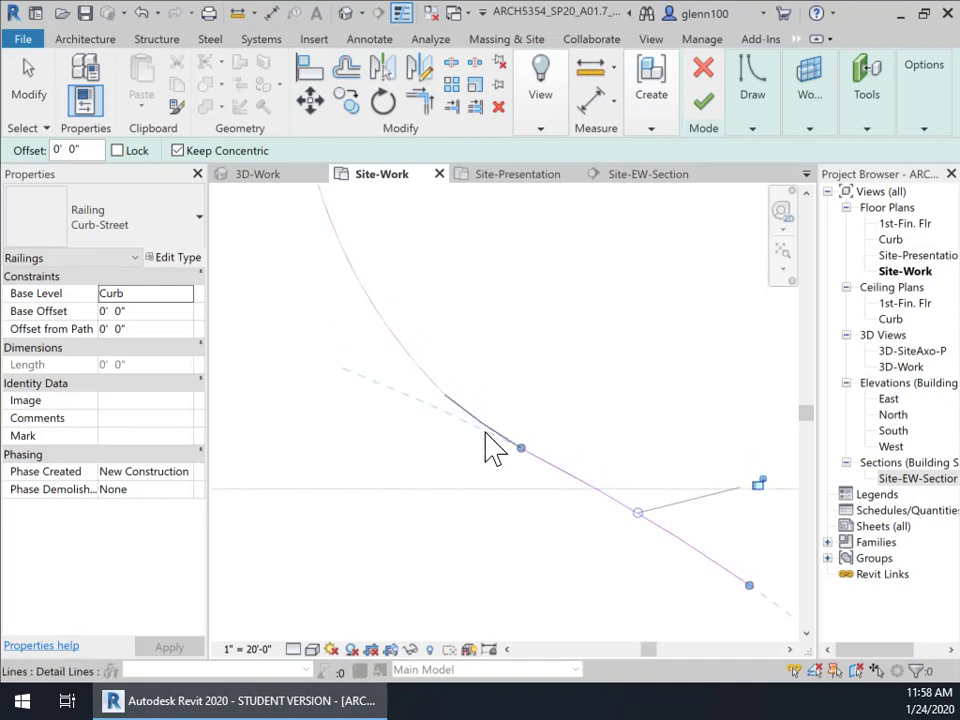
left_click(492, 446)
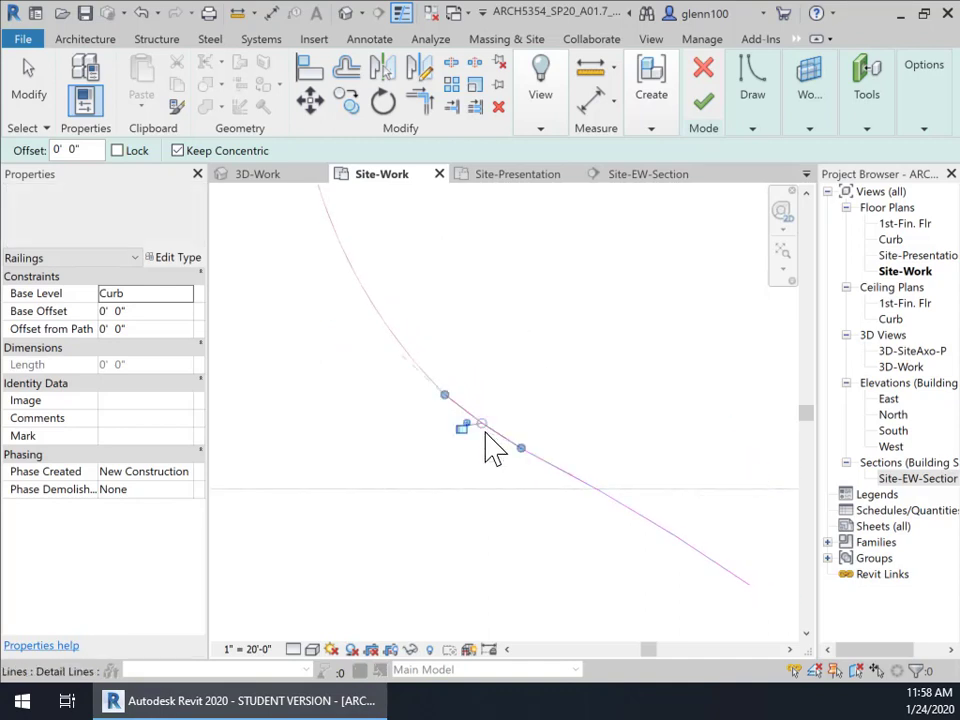
left_click(425, 376)
Extend the railing path north by picking the curved street edge, the S-shaped bend and the straight segment beyond it.
scroll(480, 324, "down", 1)
middle_click_drag(480, 324, 557, 566)
scroll(536, 583, "down", 2)
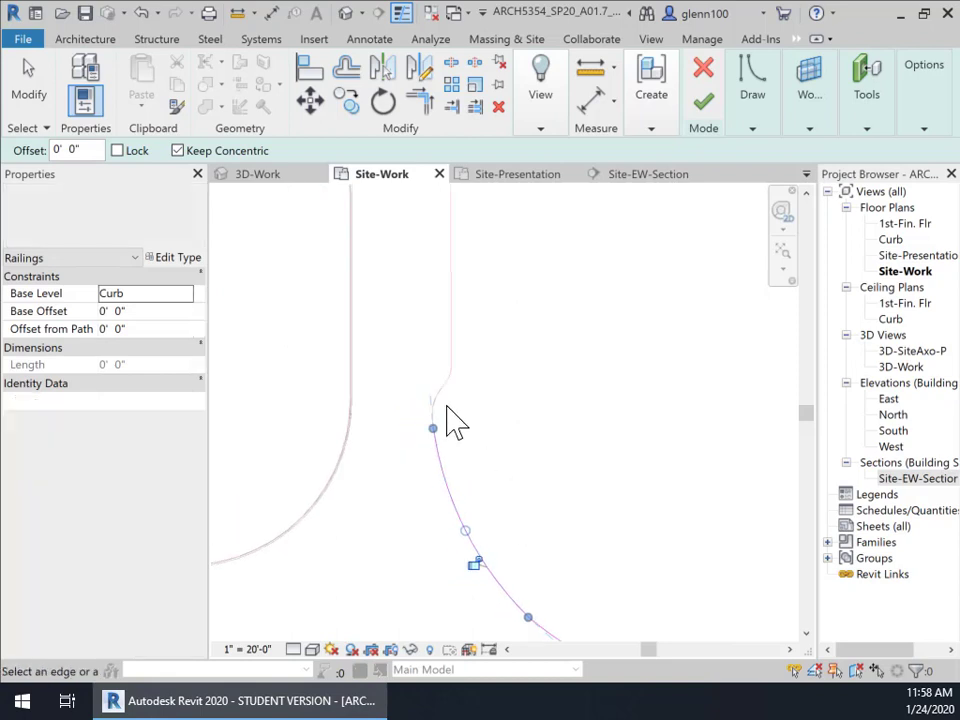
scroll(440, 428, "up", 3)
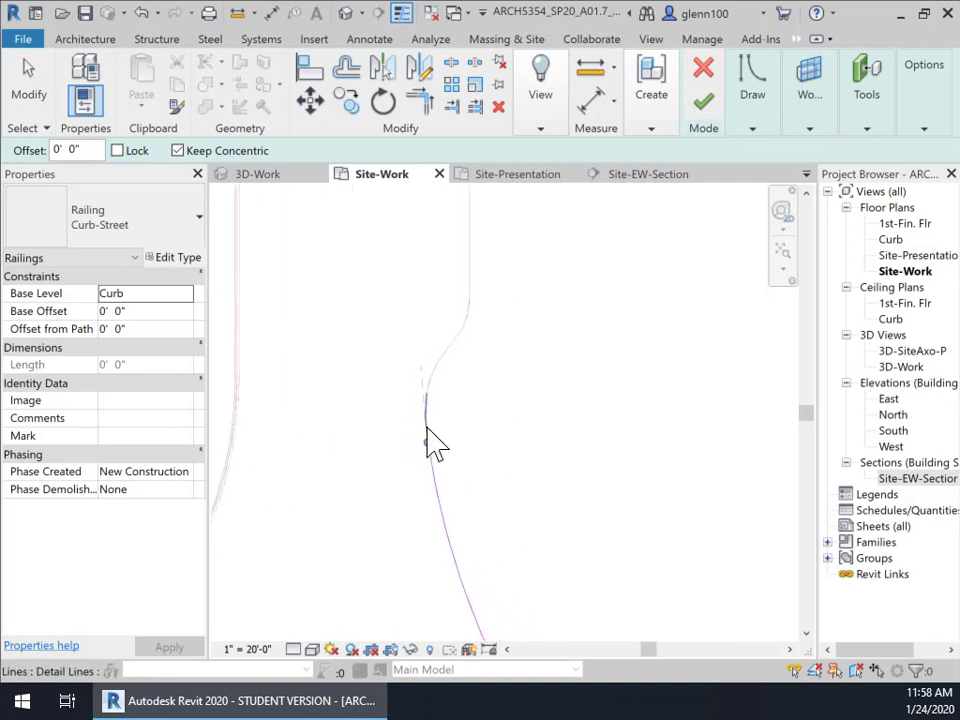
left_click(429, 438)
left_click(433, 365)
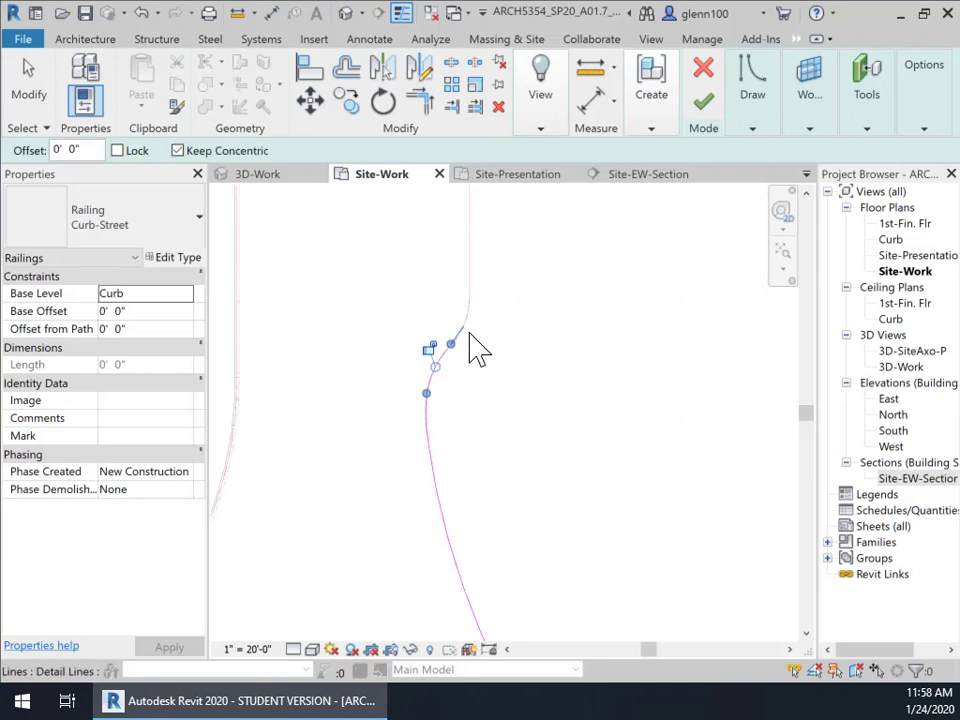
left_click(469, 333)
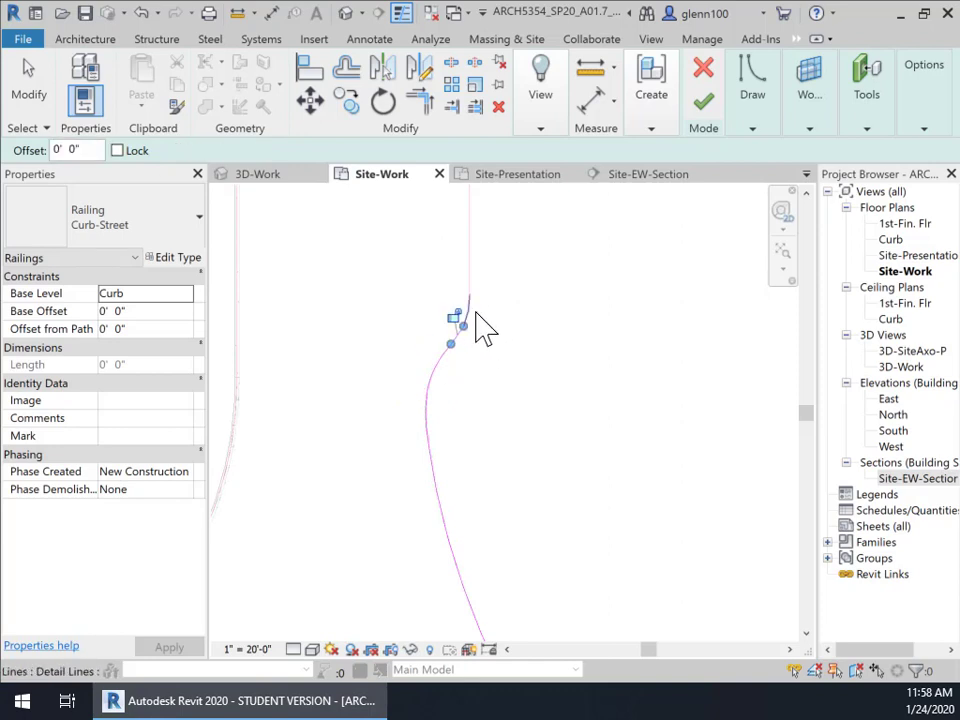
left_click(478, 322)
middle_click_drag(506, 304, 490, 480)
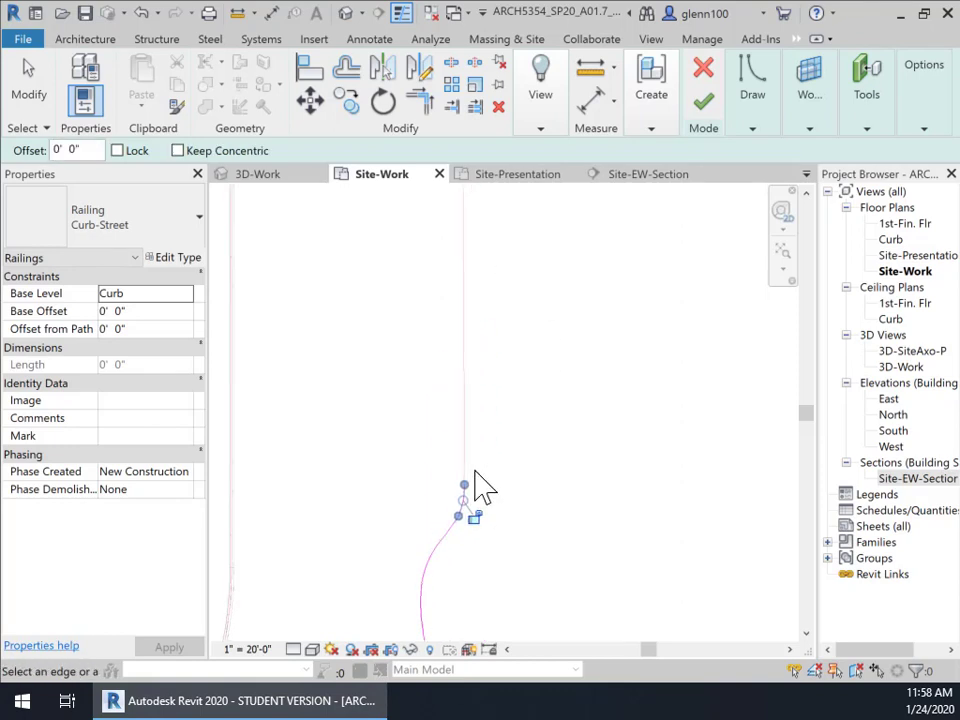
left_click(463, 459)
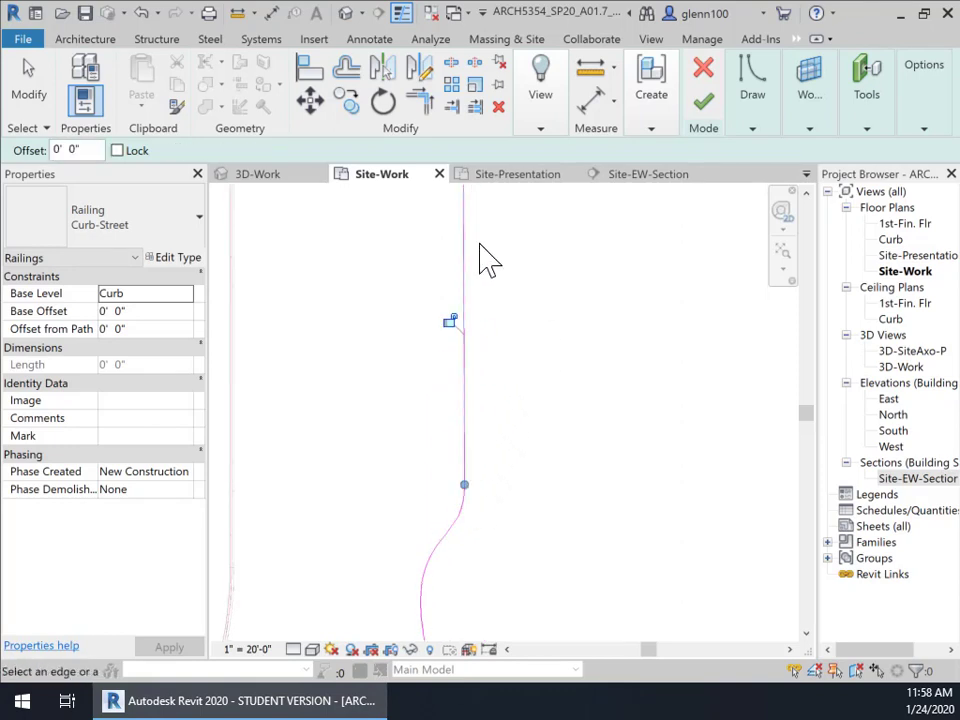
Continue the railing path through the next bend and along the long straight east curb line, dismissing the off-axis warning.
scroll(497, 275, "down", 5)
middle_click_drag(517, 197, 480, 427)
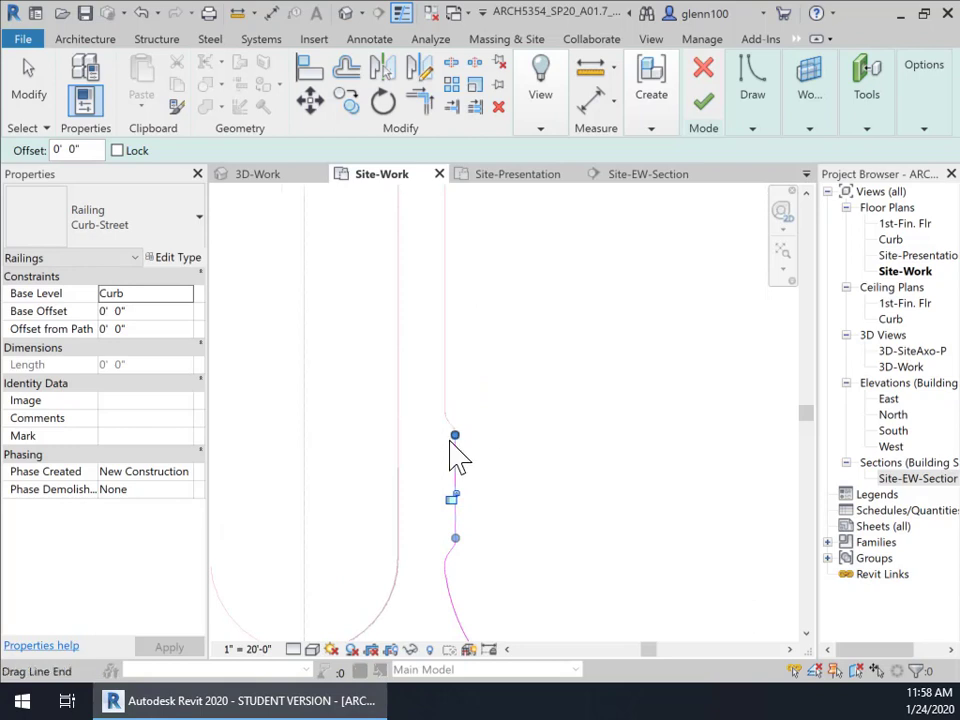
scroll(450, 440, "up", 6)
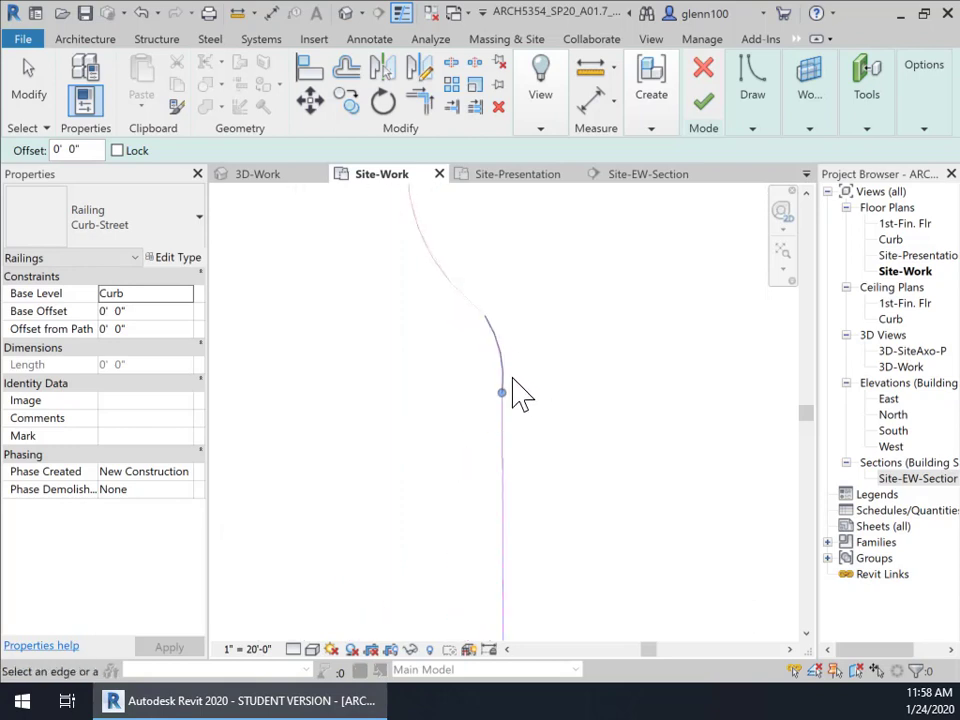
mouse_move(507, 390)
left_mouse_down()
mouse_move(486, 316)
mouse_move(472, 315)
left_mouse_up()
left_click(467, 305)
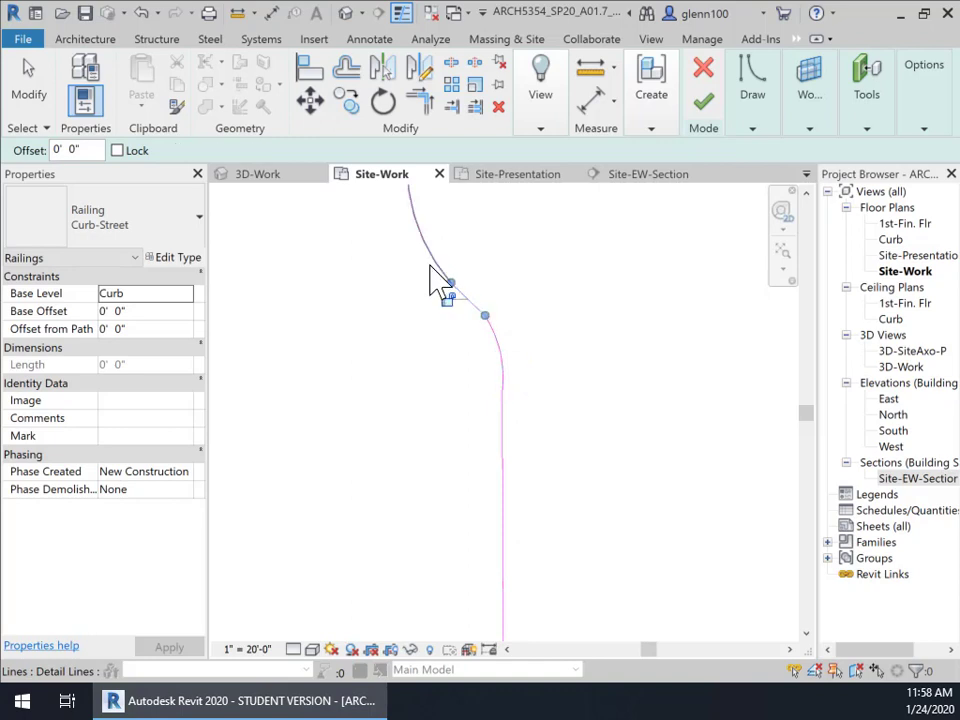
scroll(441, 298, "down", 4)
middle_click_drag(455, 330, 460, 590)
scroll(445, 515, "down", 1)
left_click(420, 483)
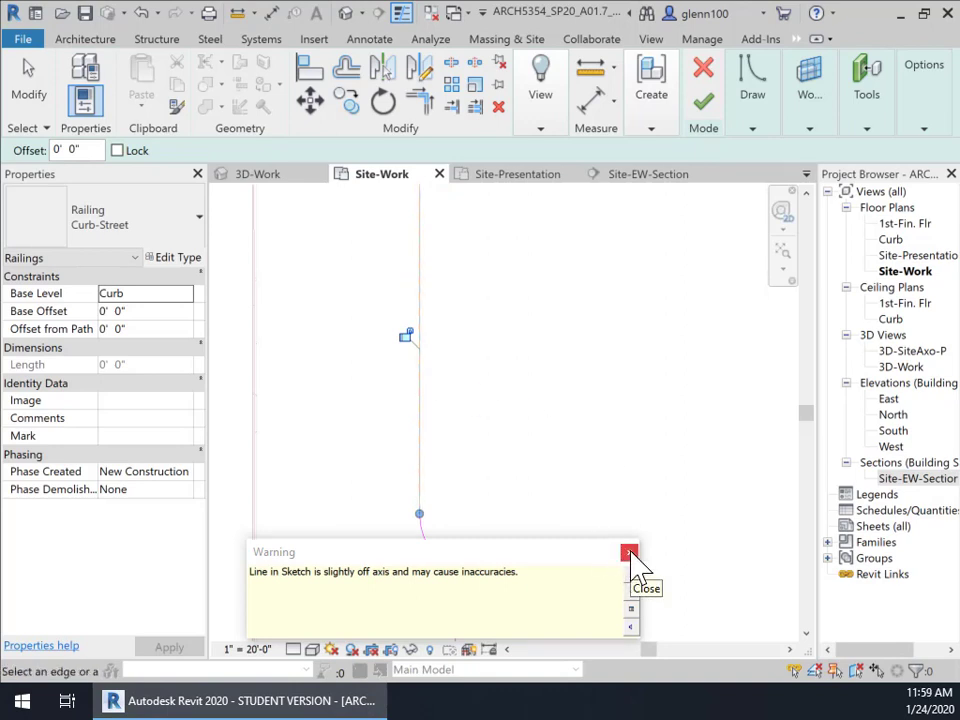
left_click(630, 553)
Pick the reference arc and short diagonal of the bend at the north end of the east curb for the railing path.
scroll(474, 364, "down", 2)
middle_click_drag(471, 384, 443, 625)
scroll(443, 620, "down", 2)
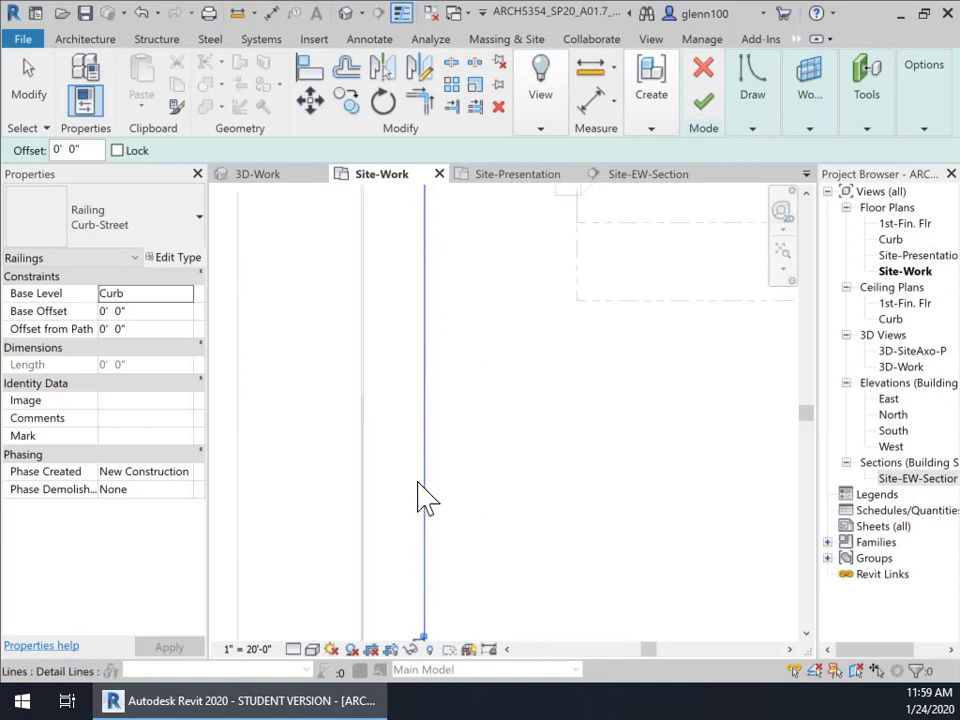
middle_click_drag(466, 412, 424, 640)
middle_click_drag(440, 350, 460, 608)
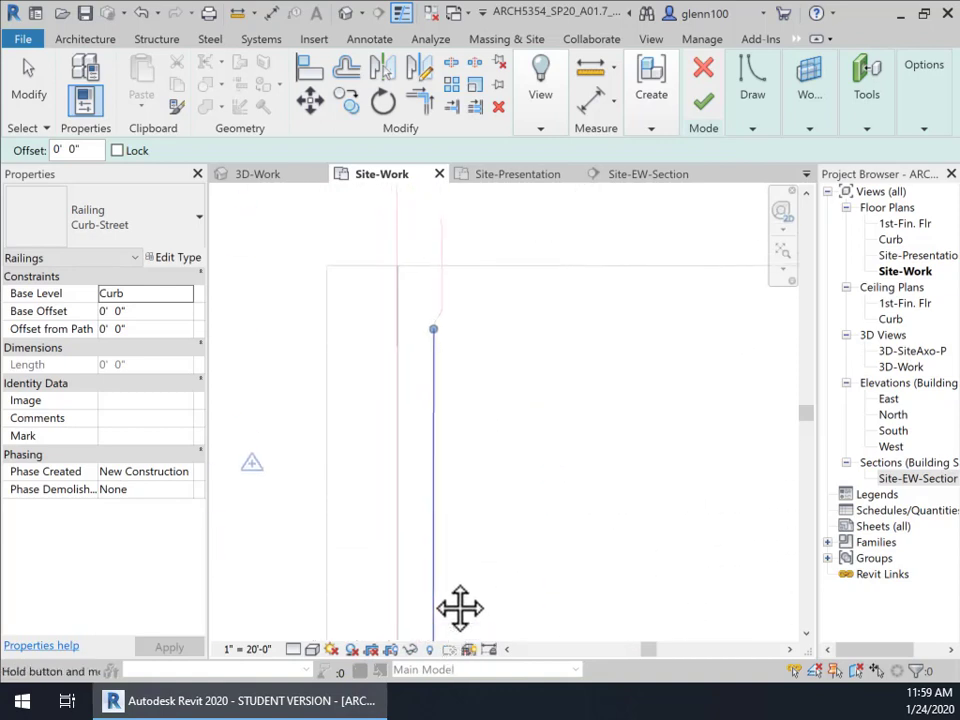
scroll(442, 334, "up", 6)
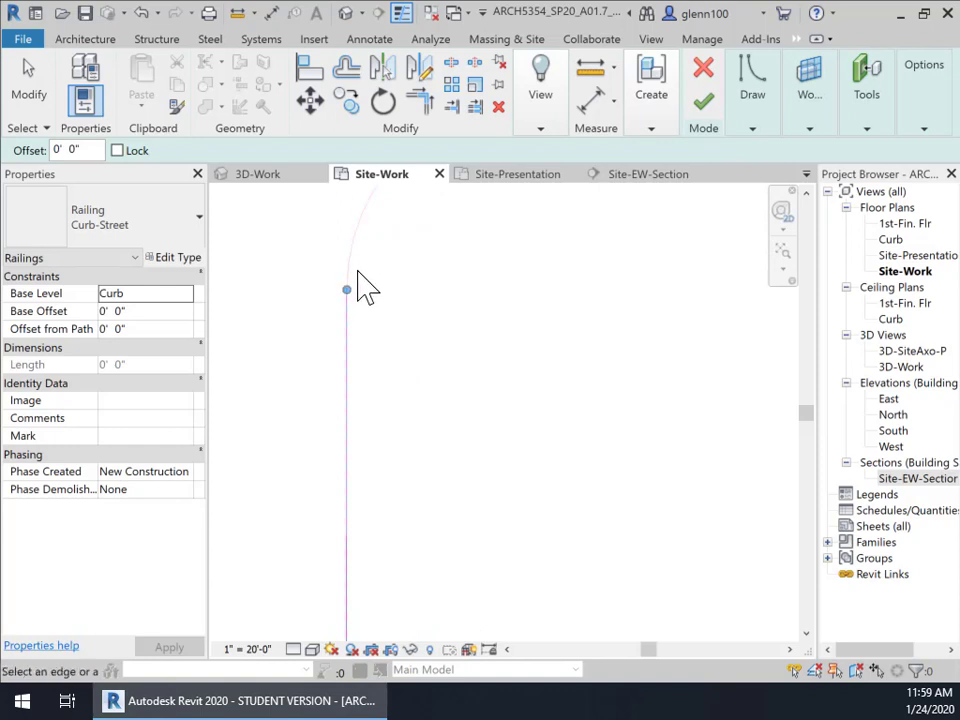
left_click(354, 273)
middle_click_drag(405, 270, 463, 549)
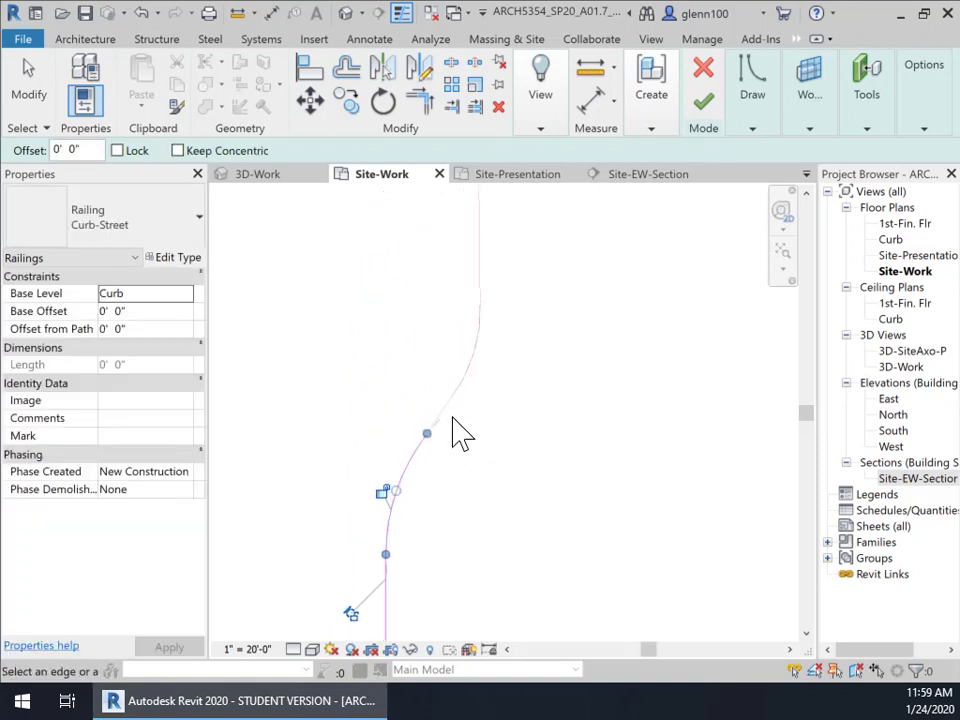
left_click(439, 418)
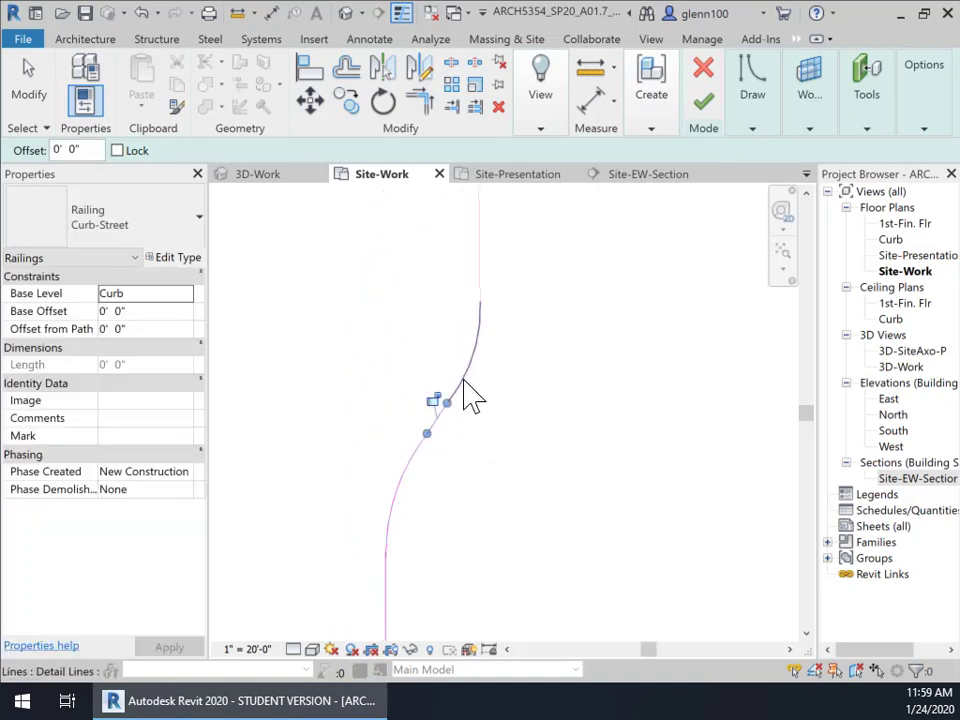
Complete the east curb path with the straight segment crossing the north site boundary and finish the railing sketch.
middle_click_drag(529, 291, 489, 542)
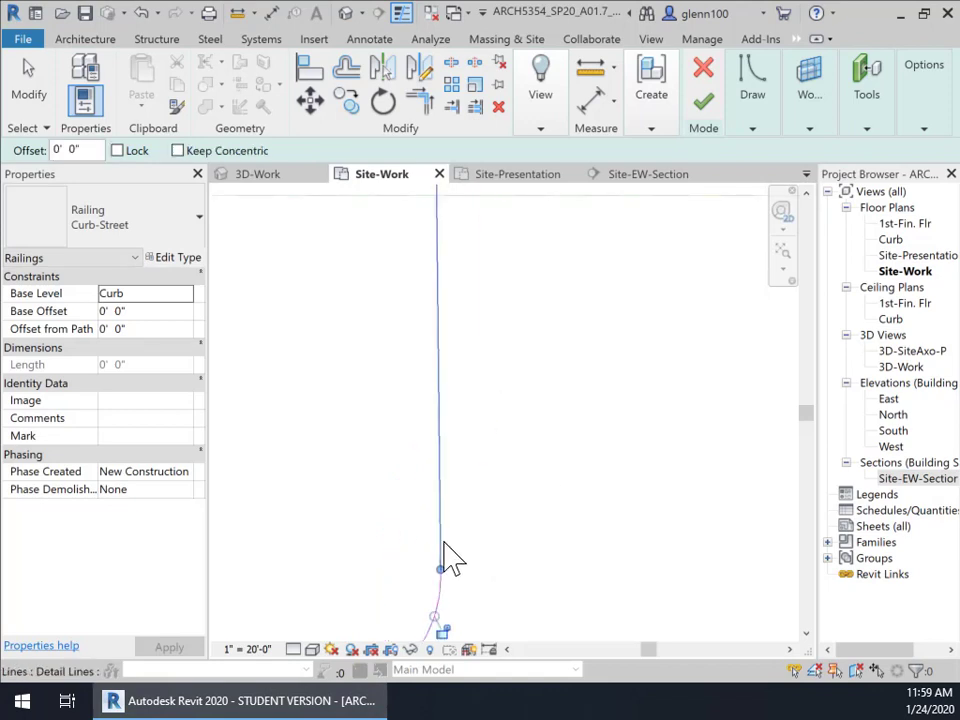
left_click(443, 545)
scroll(510, 383, "down", 6)
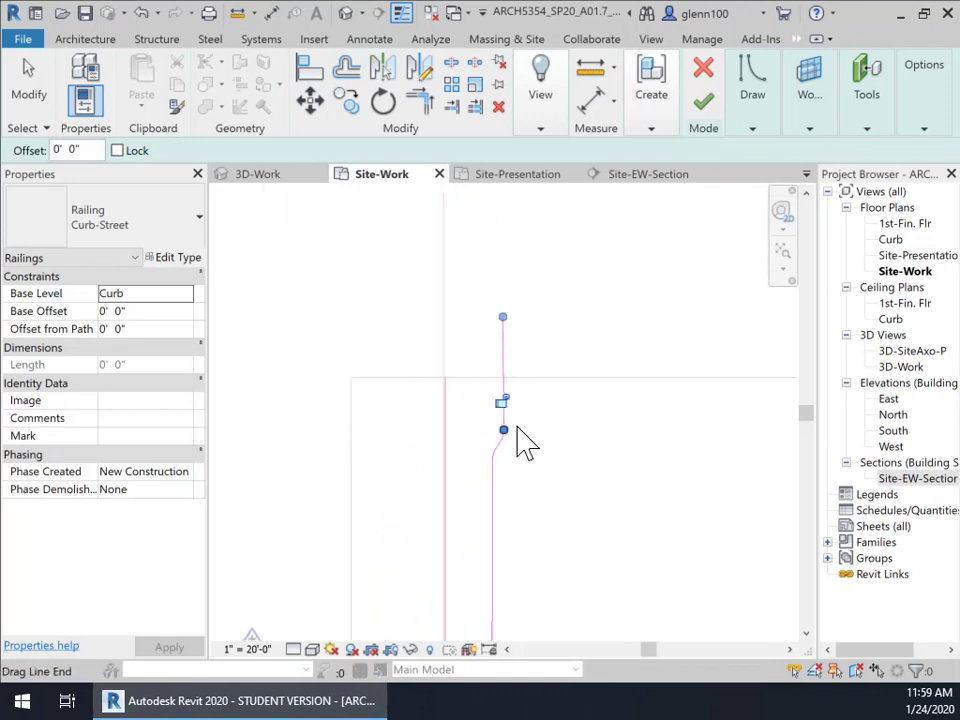
middle_click_drag(532, 423, 511, 296)
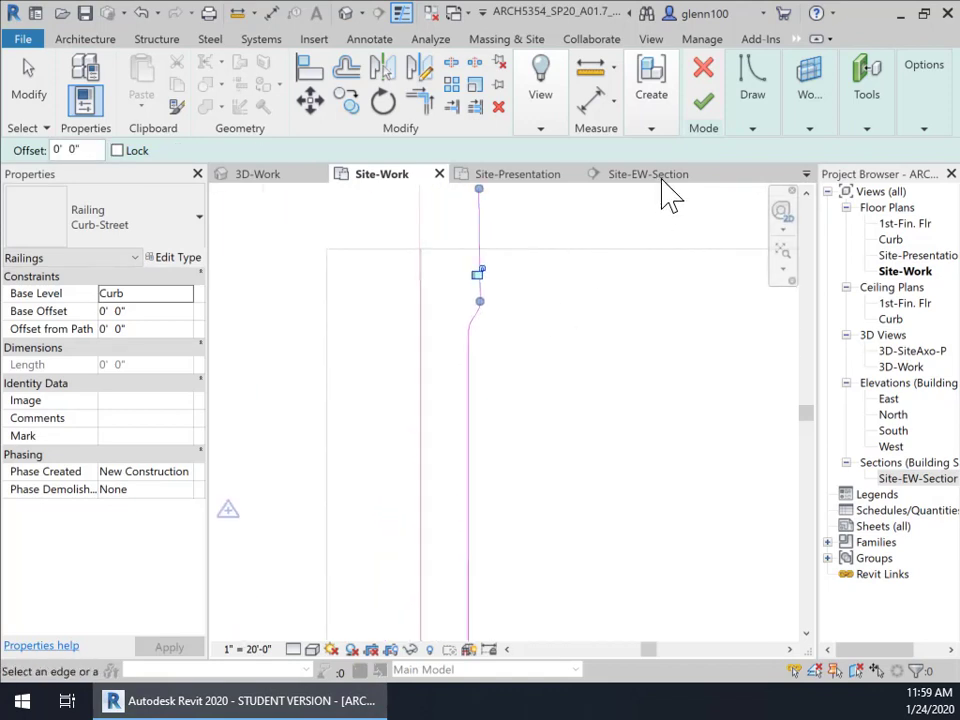
left_click(706, 106)
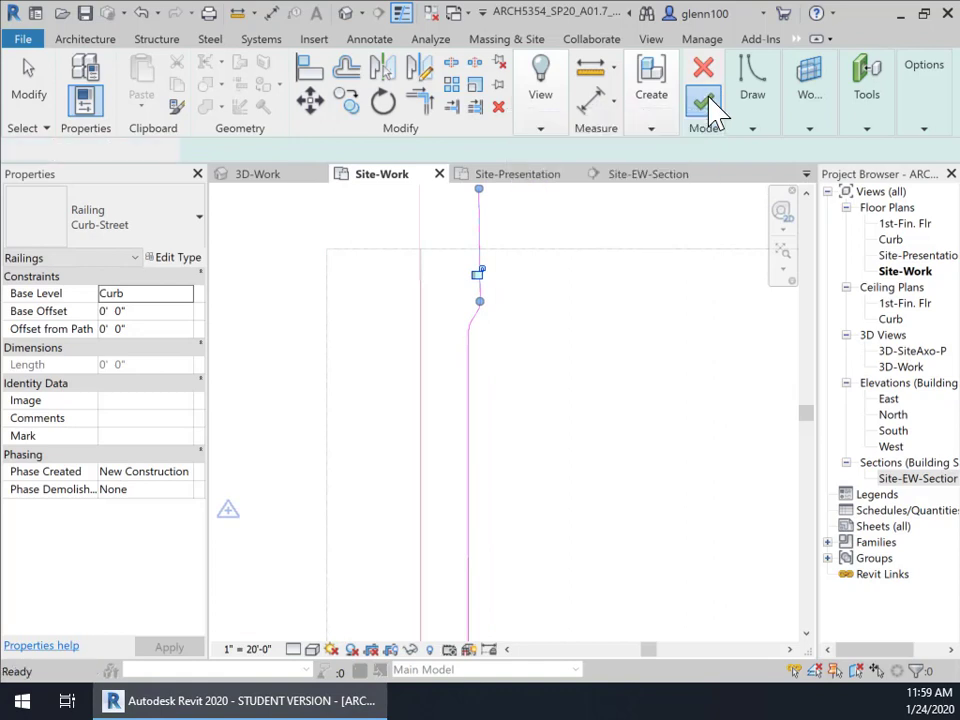
Inspect the new east curb railing in plan and compare its profile with the topography in the Site-EW-Section view.
scroll(510, 471, "up", 3)
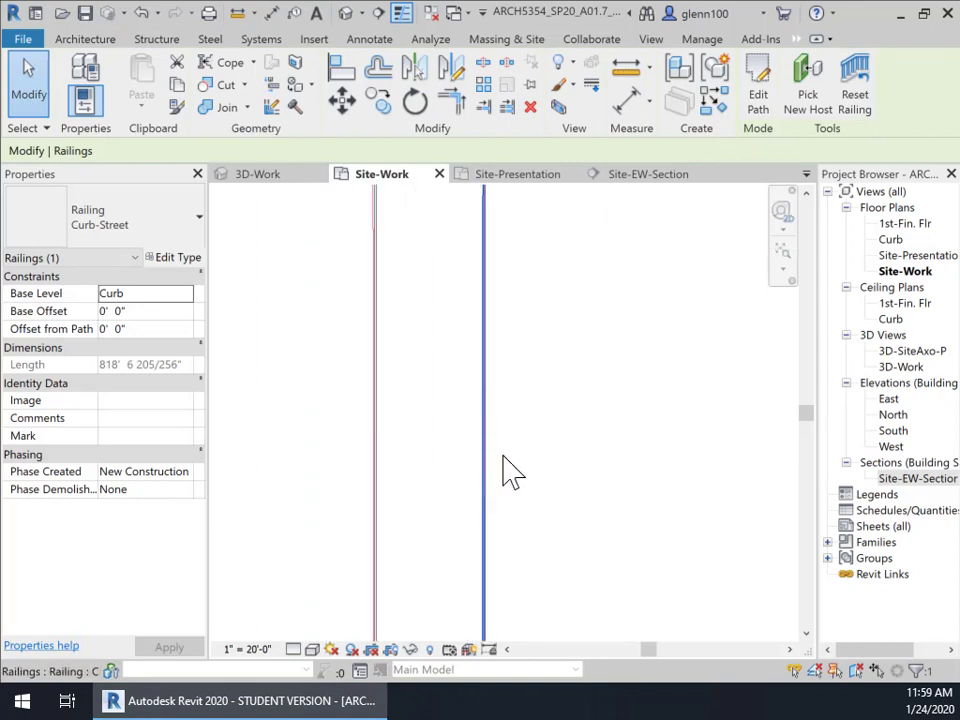
scroll(446, 497, "up", 4)
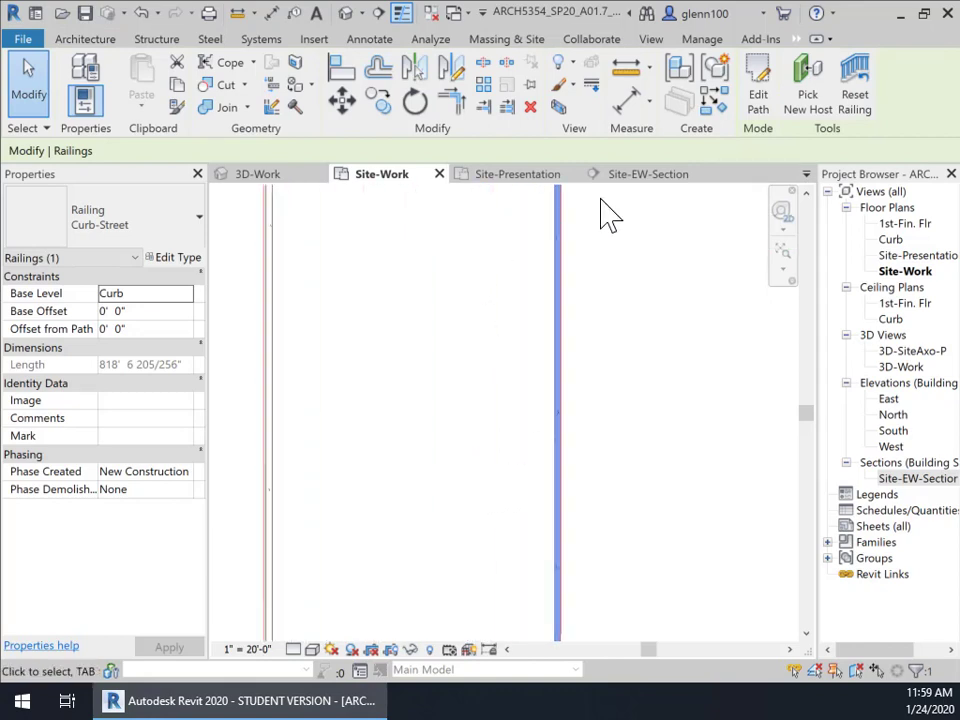
left_click(650, 177)
scroll(672, 350, "up", 4)
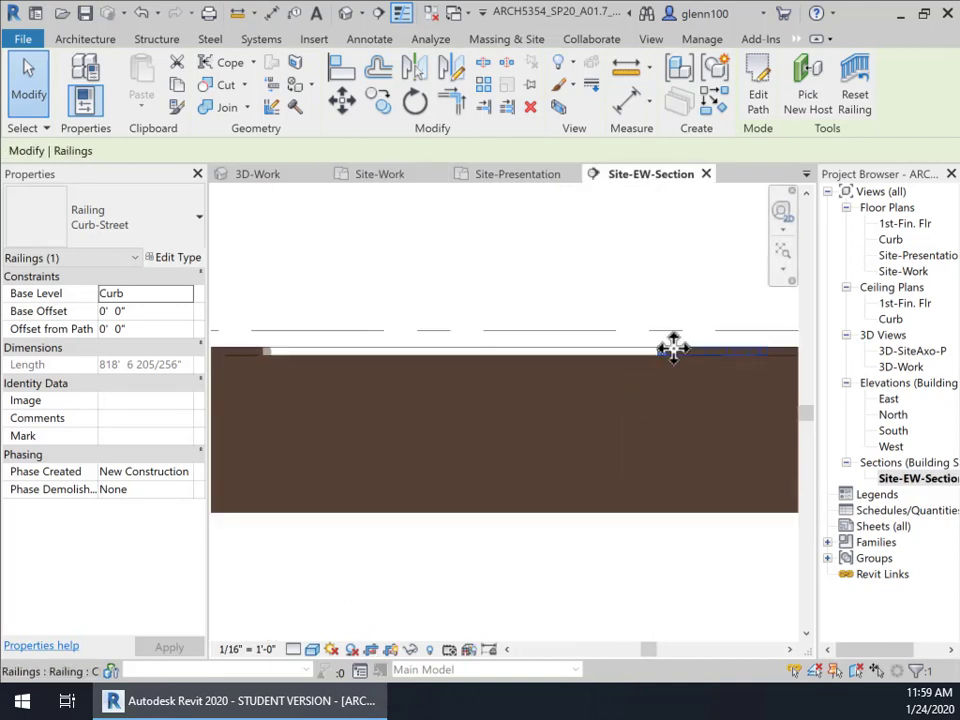
scroll(676, 378, "up", 1)
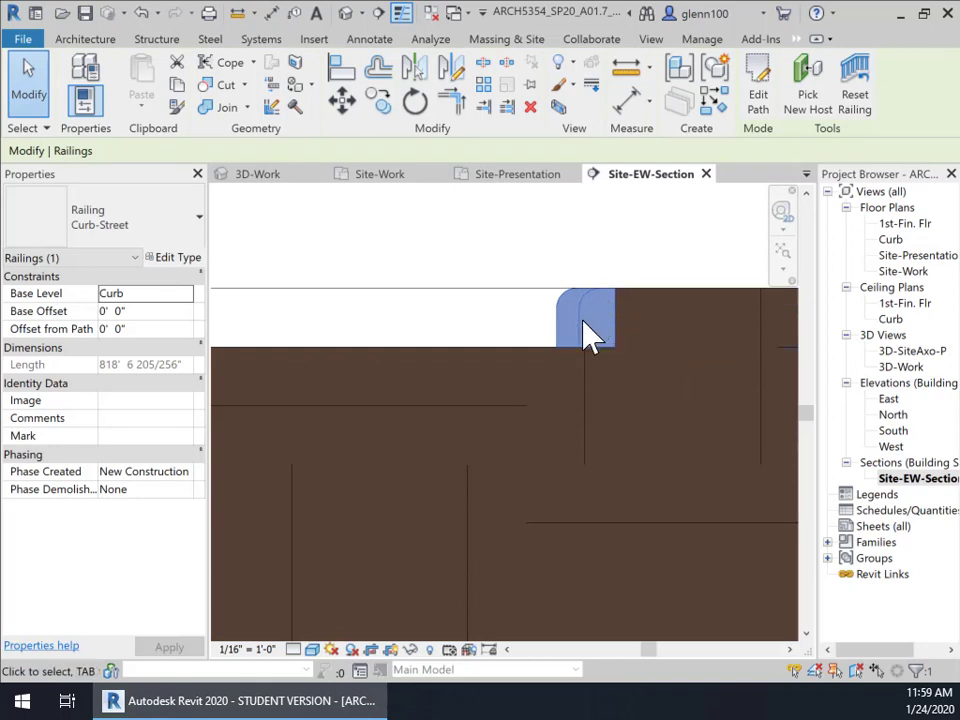
left_click(585, 262)
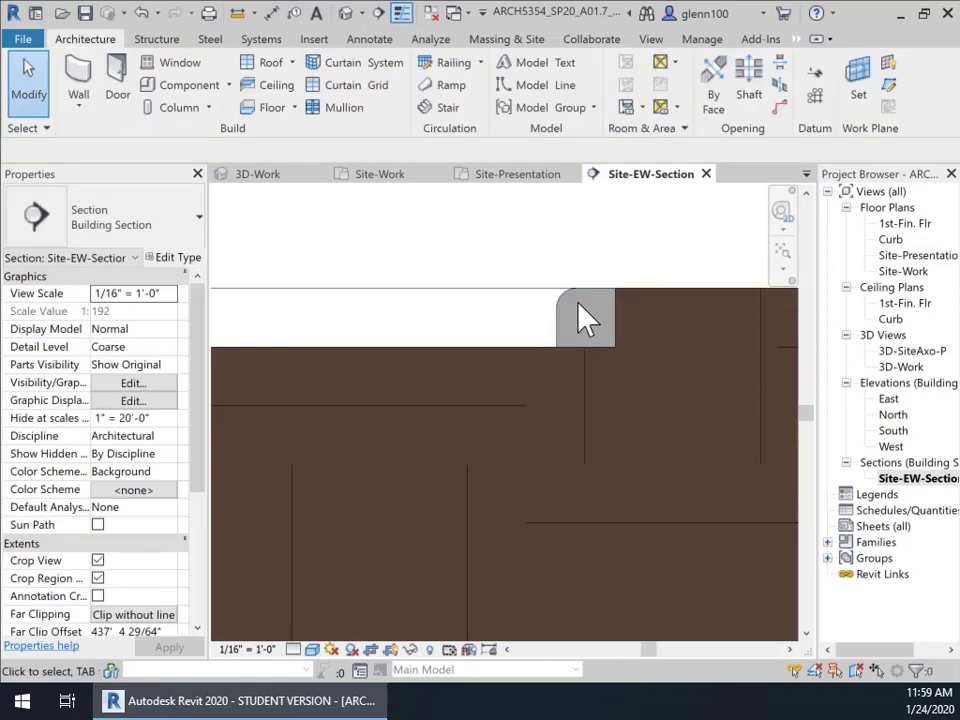
Pick the adjoining topography surface as the new host for the east Curb-Street railing in the section.
left_click(556, 334)
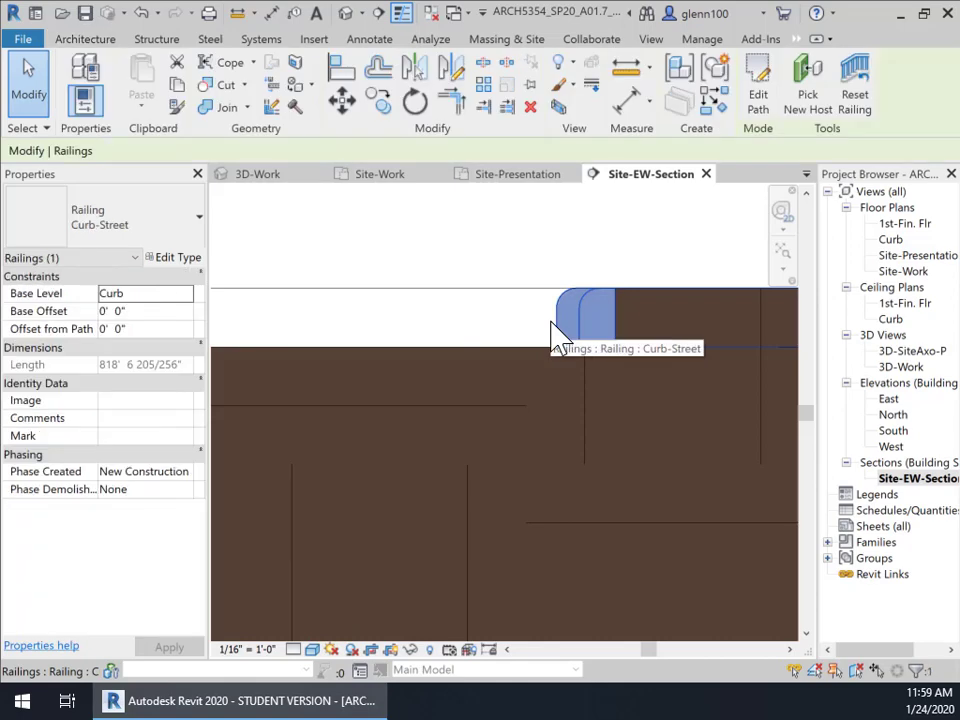
left_click(812, 95)
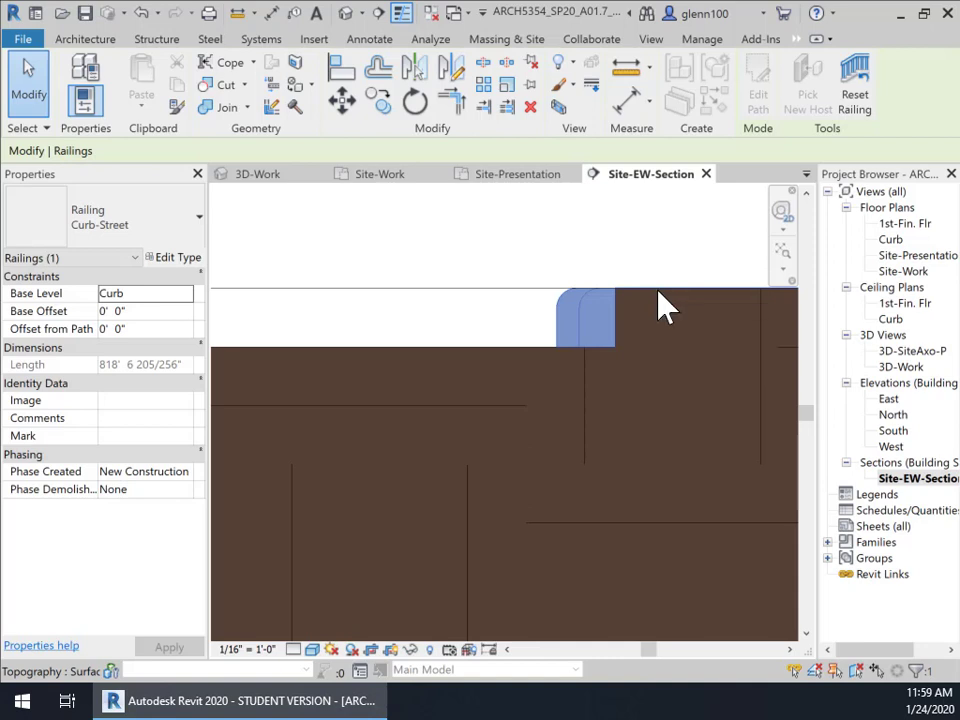
left_click(659, 304)
Examine the street between both curbs and the ground east of it in the Site-EW-Section view.
scroll(463, 364, "down", 3)
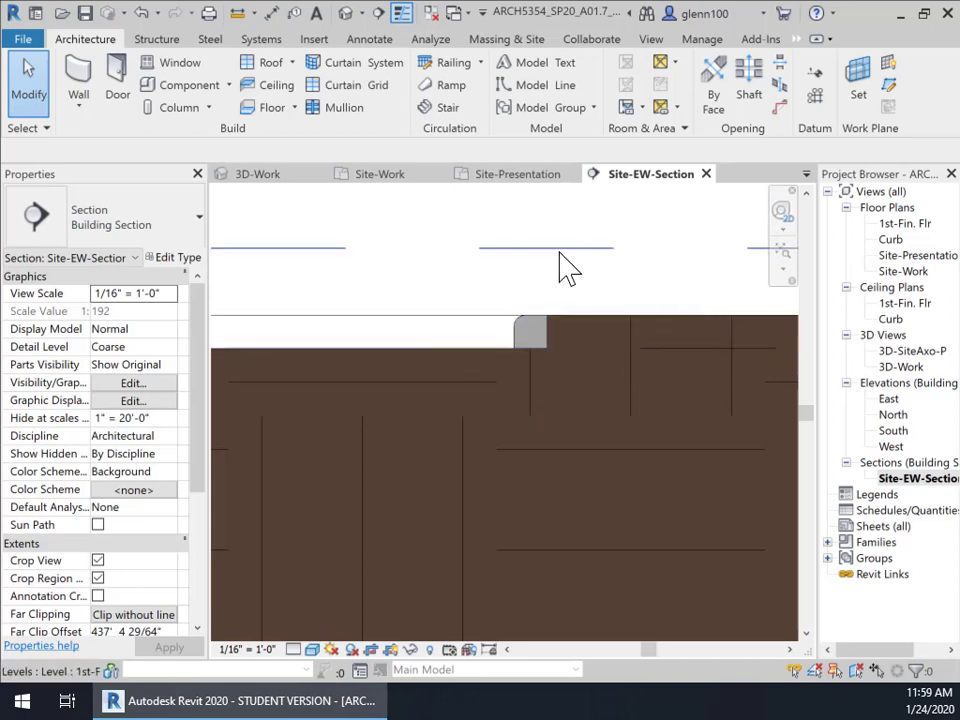
scroll(458, 373, "down", 4)
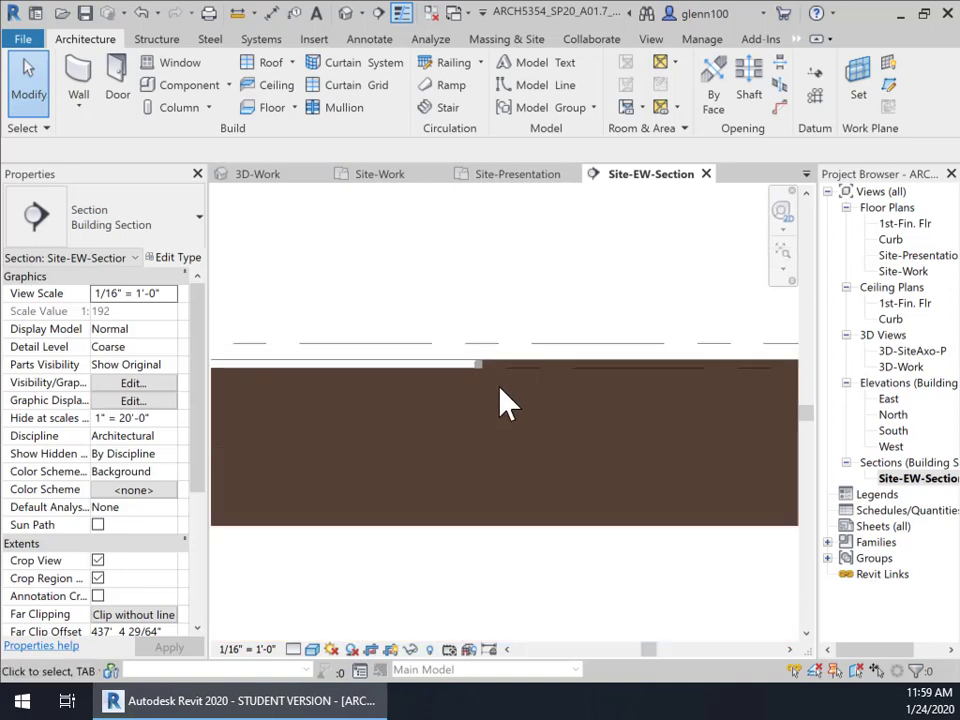
middle_click_drag(515, 412, 557, 390)
scroll(530, 371, "down", 2)
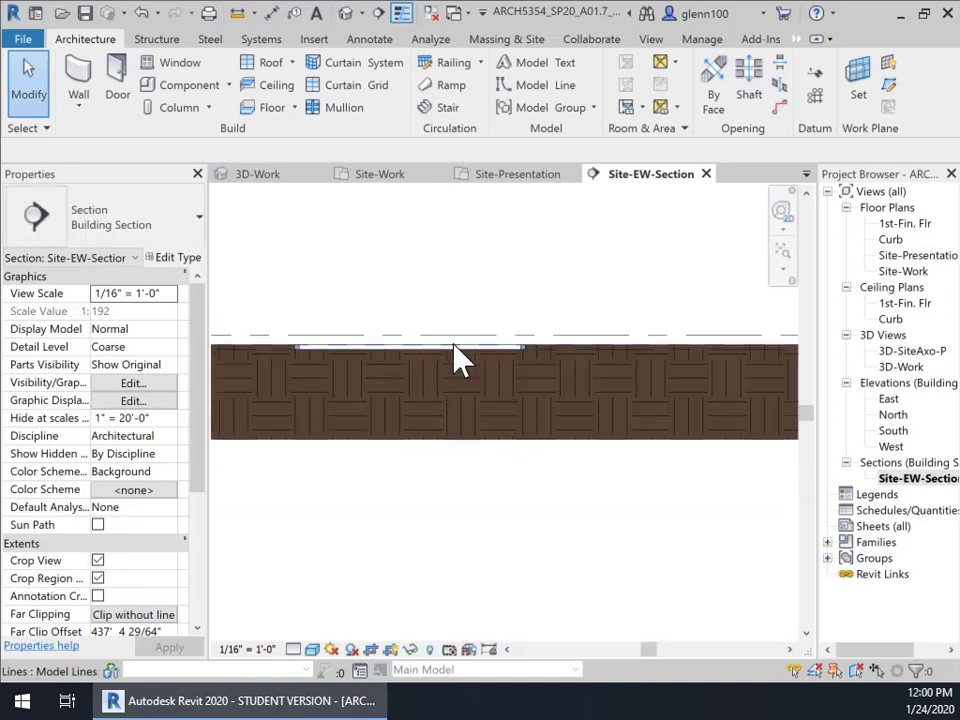
middle_click_drag(606, 379, 343, 360)
scroll(586, 340, "down", 1)
middle_click_drag(586, 342, 587, 378)
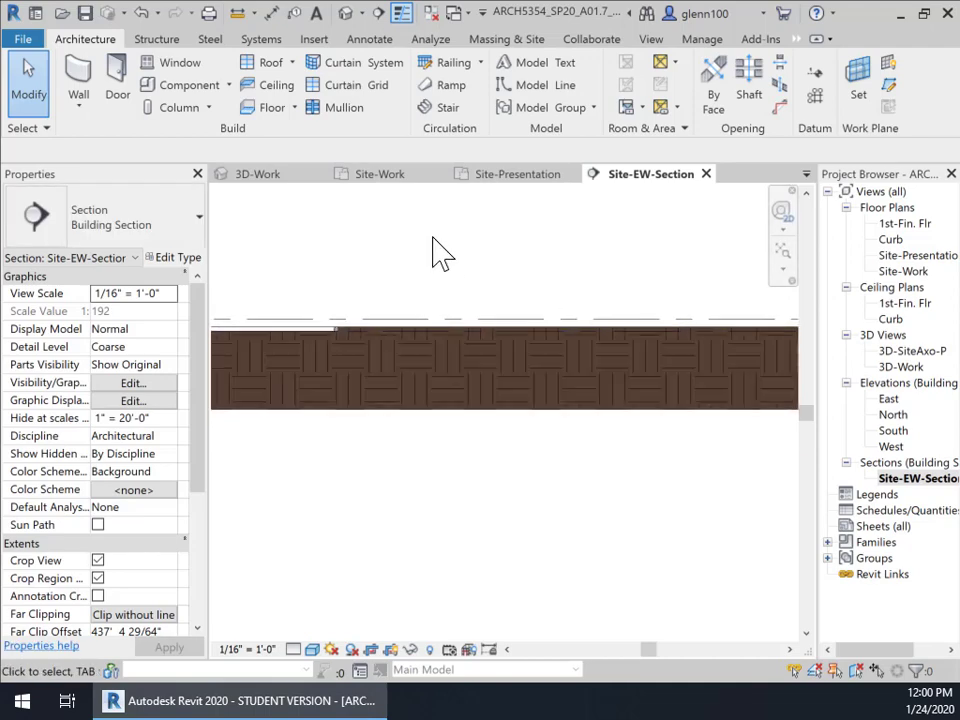
Return to the Site-Work plan and view the reference lines east of the building footprint.
left_click(399, 175)
scroll(658, 482, "down", 4)
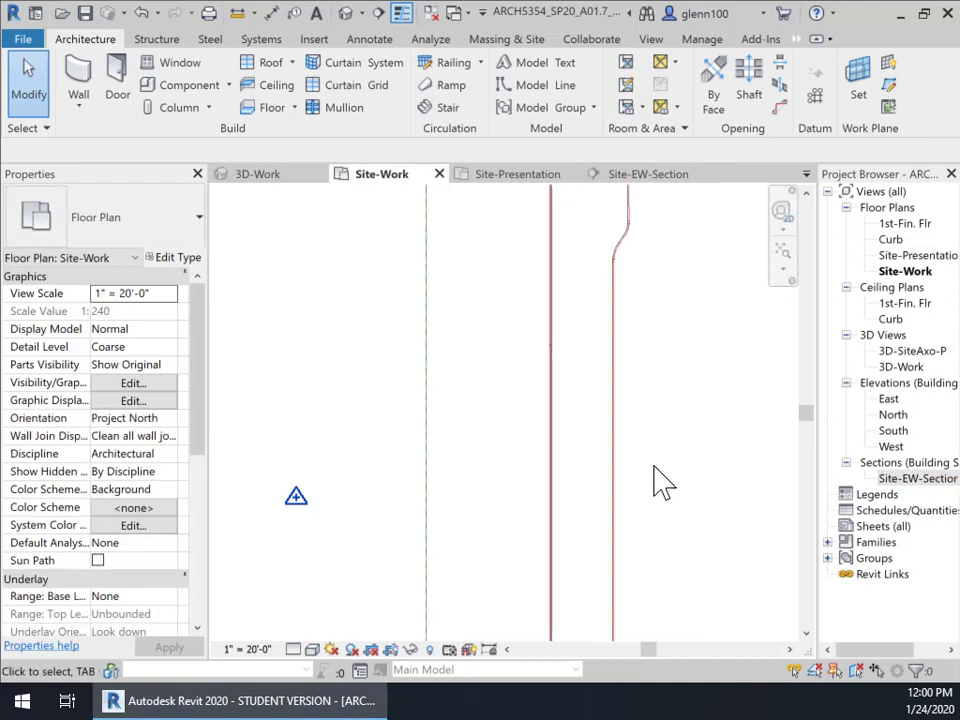
middle_click_drag(664, 482, 334, 386)
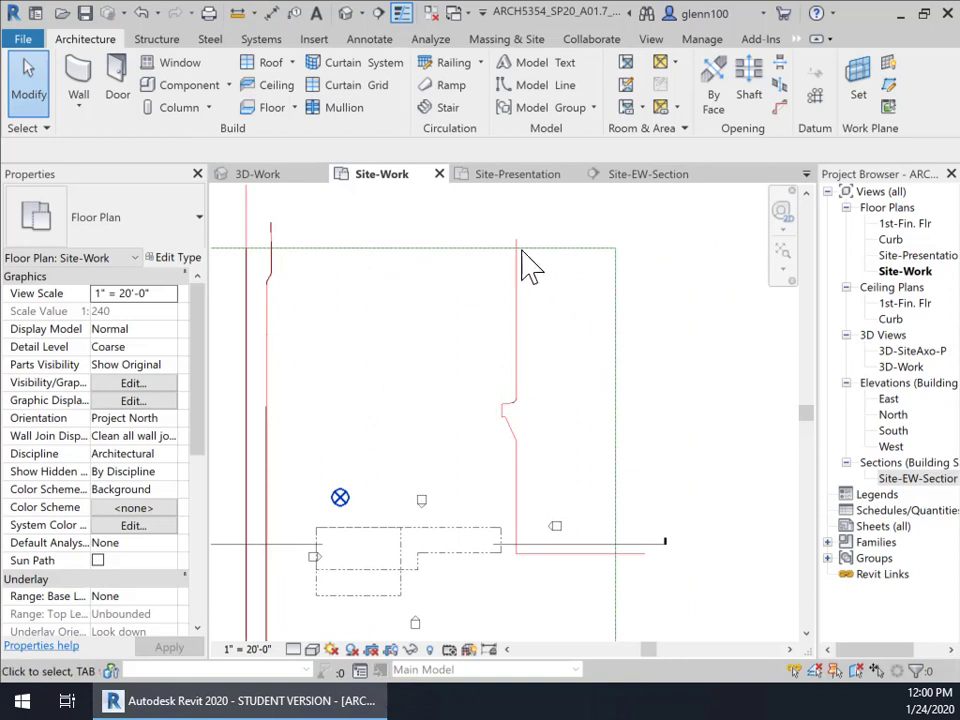